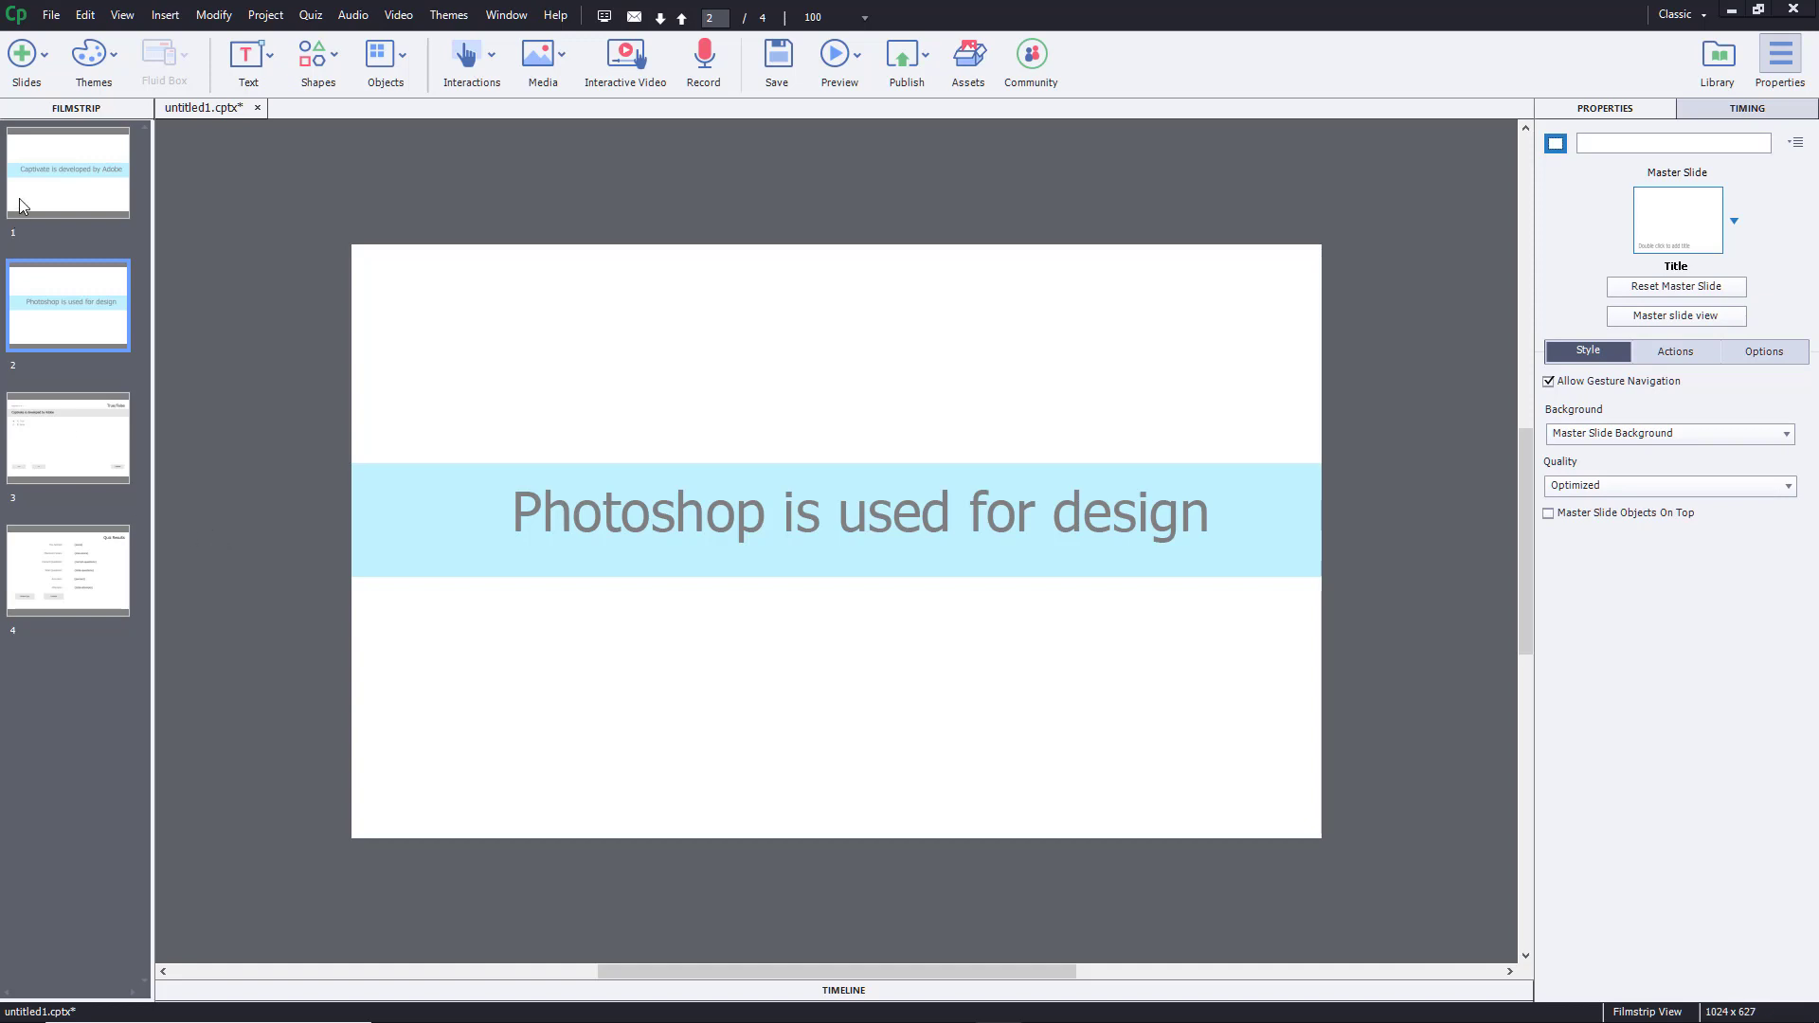
Step: Browse slides 1–4 in the Filmstrip, ending on slide 3, the True/False question
click(41, 187)
click(31, 298)
click(67, 462)
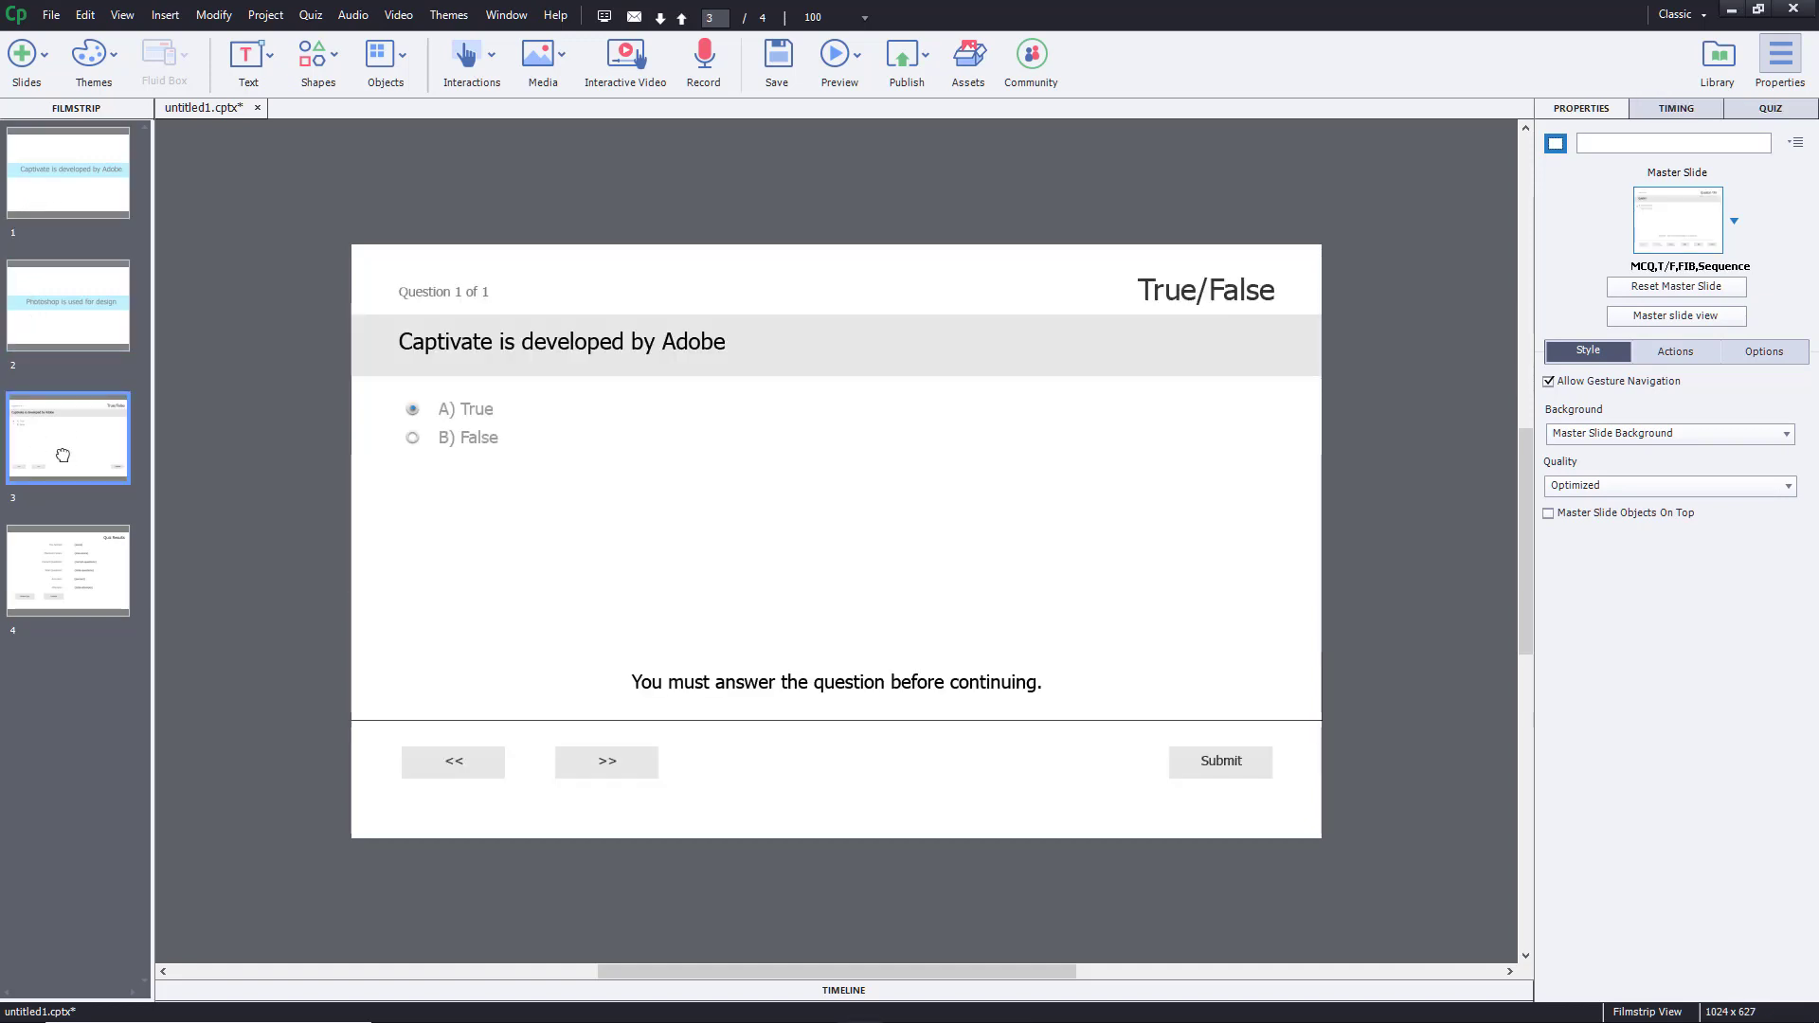
click(69, 554)
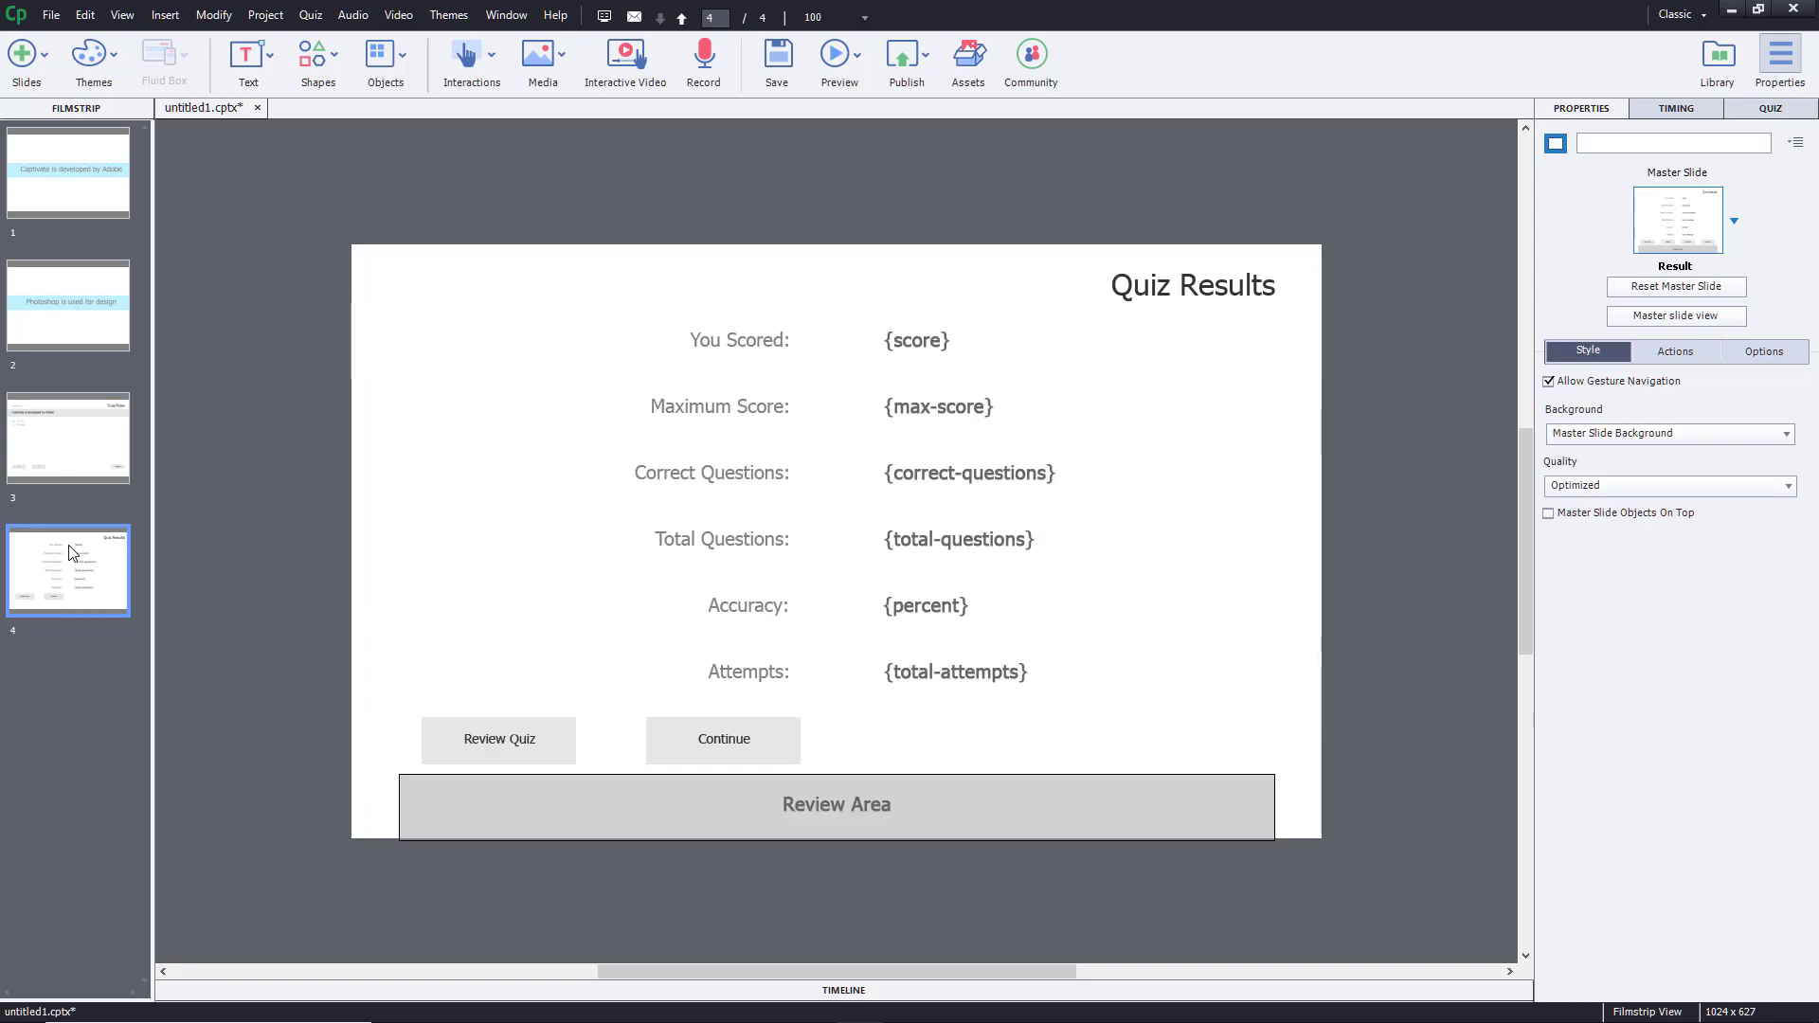
click(85, 424)
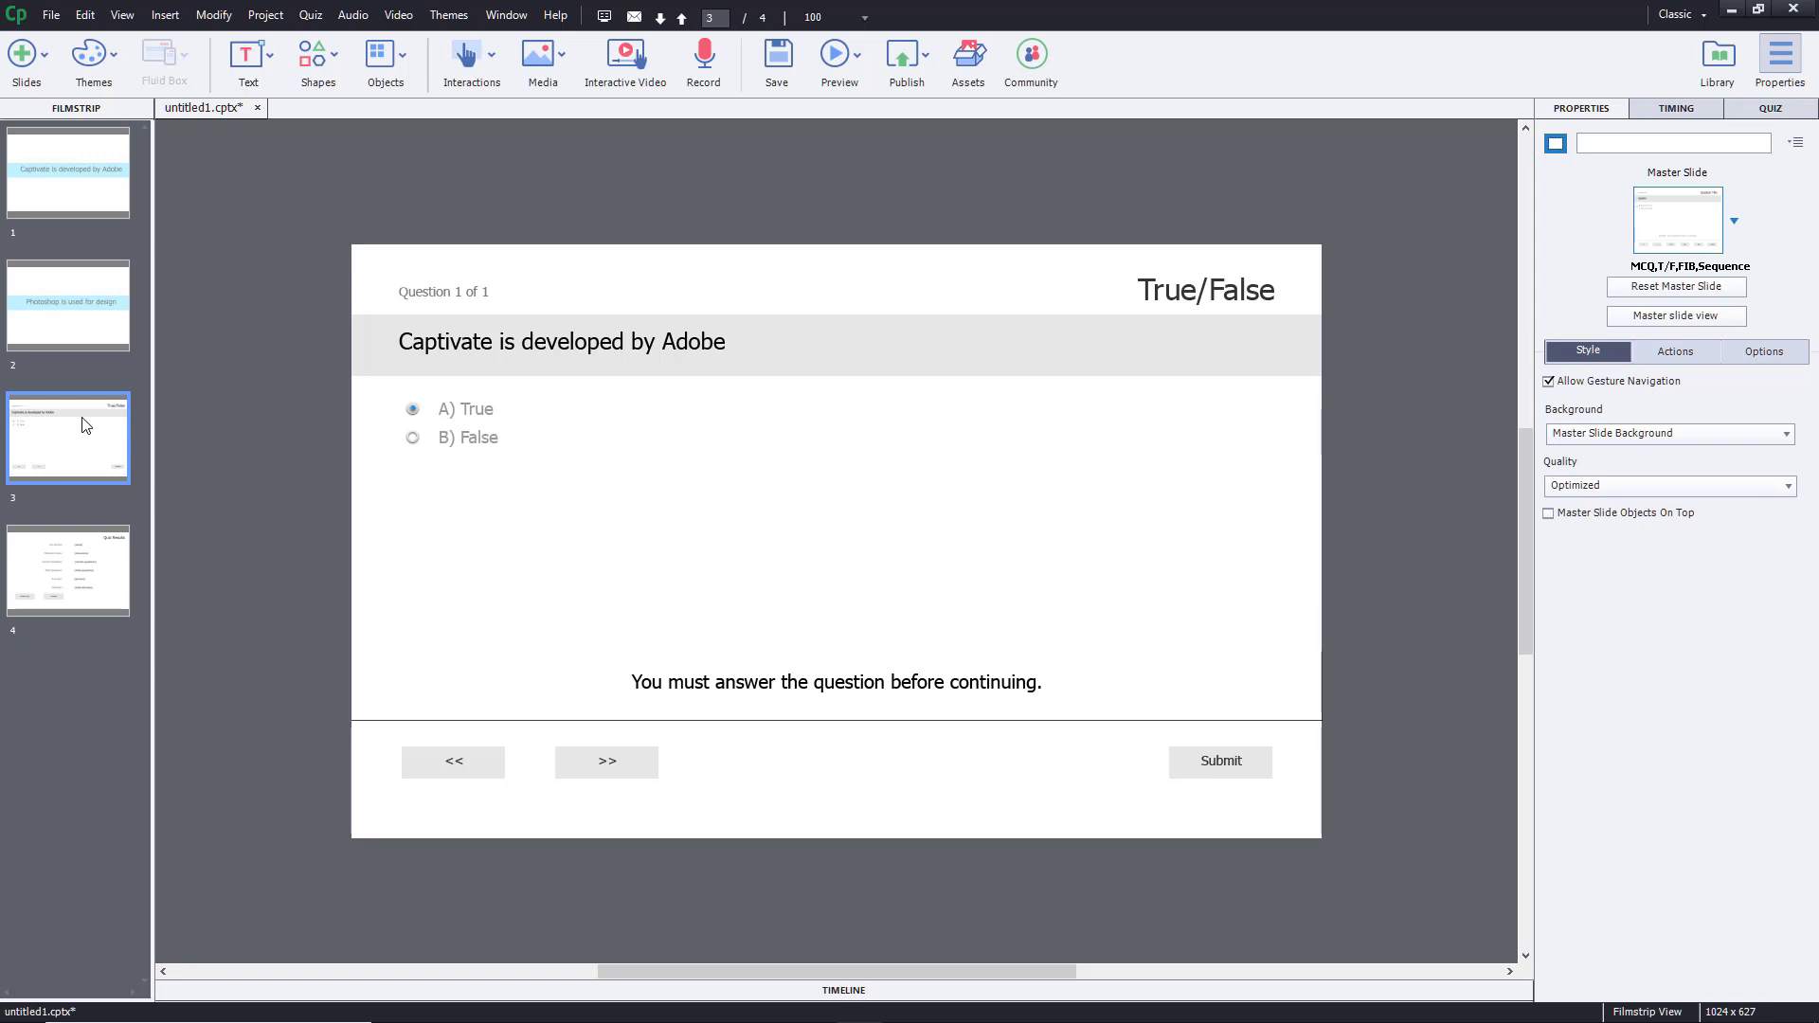
click(25, 583)
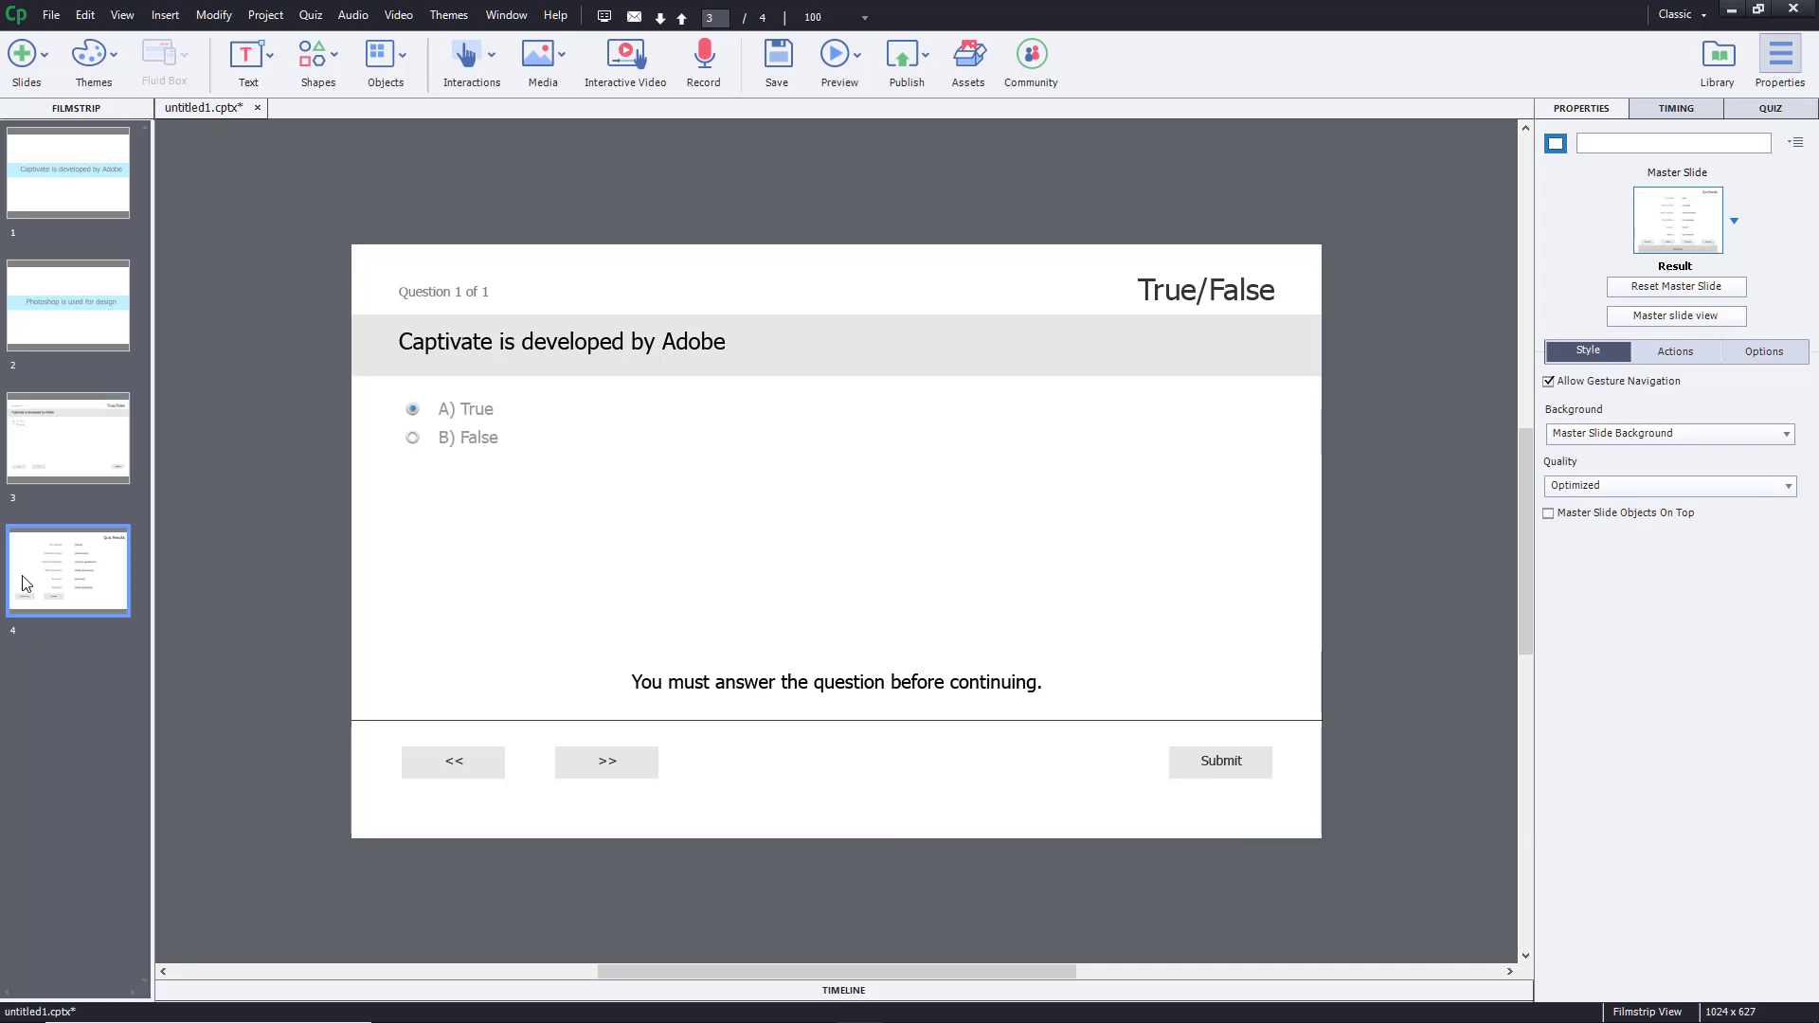
click(100, 463)
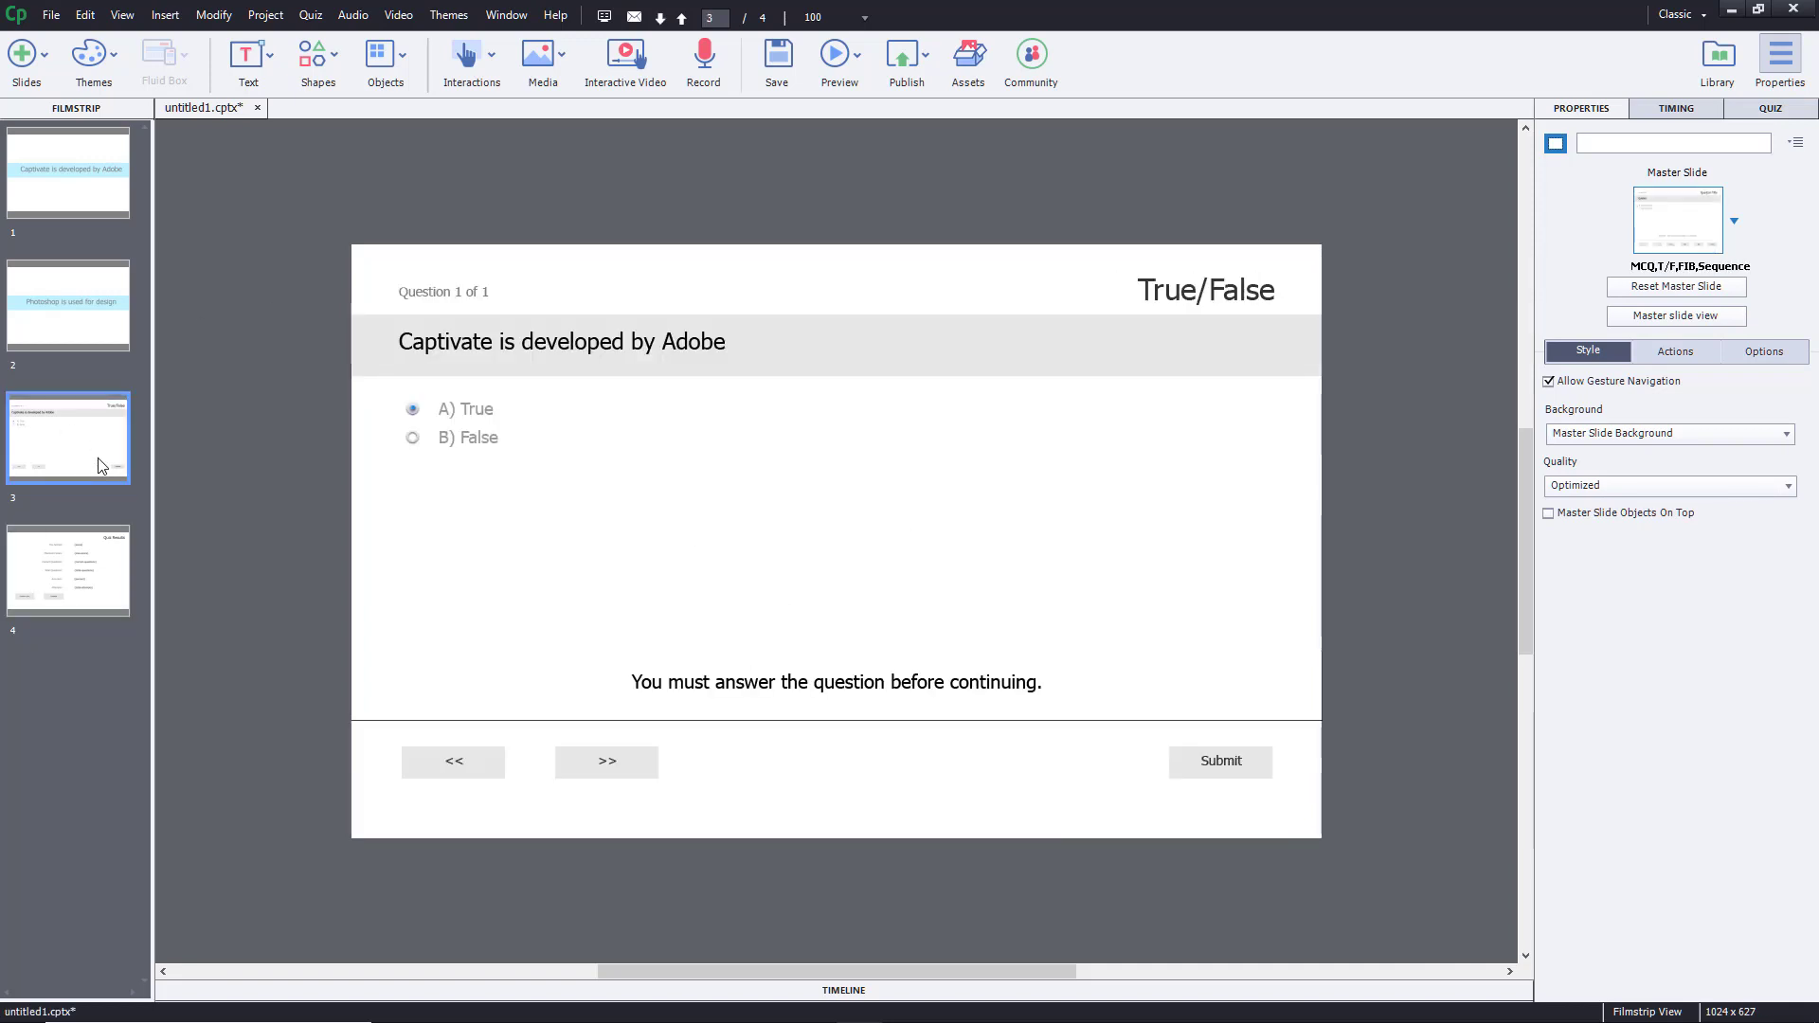
click(86, 156)
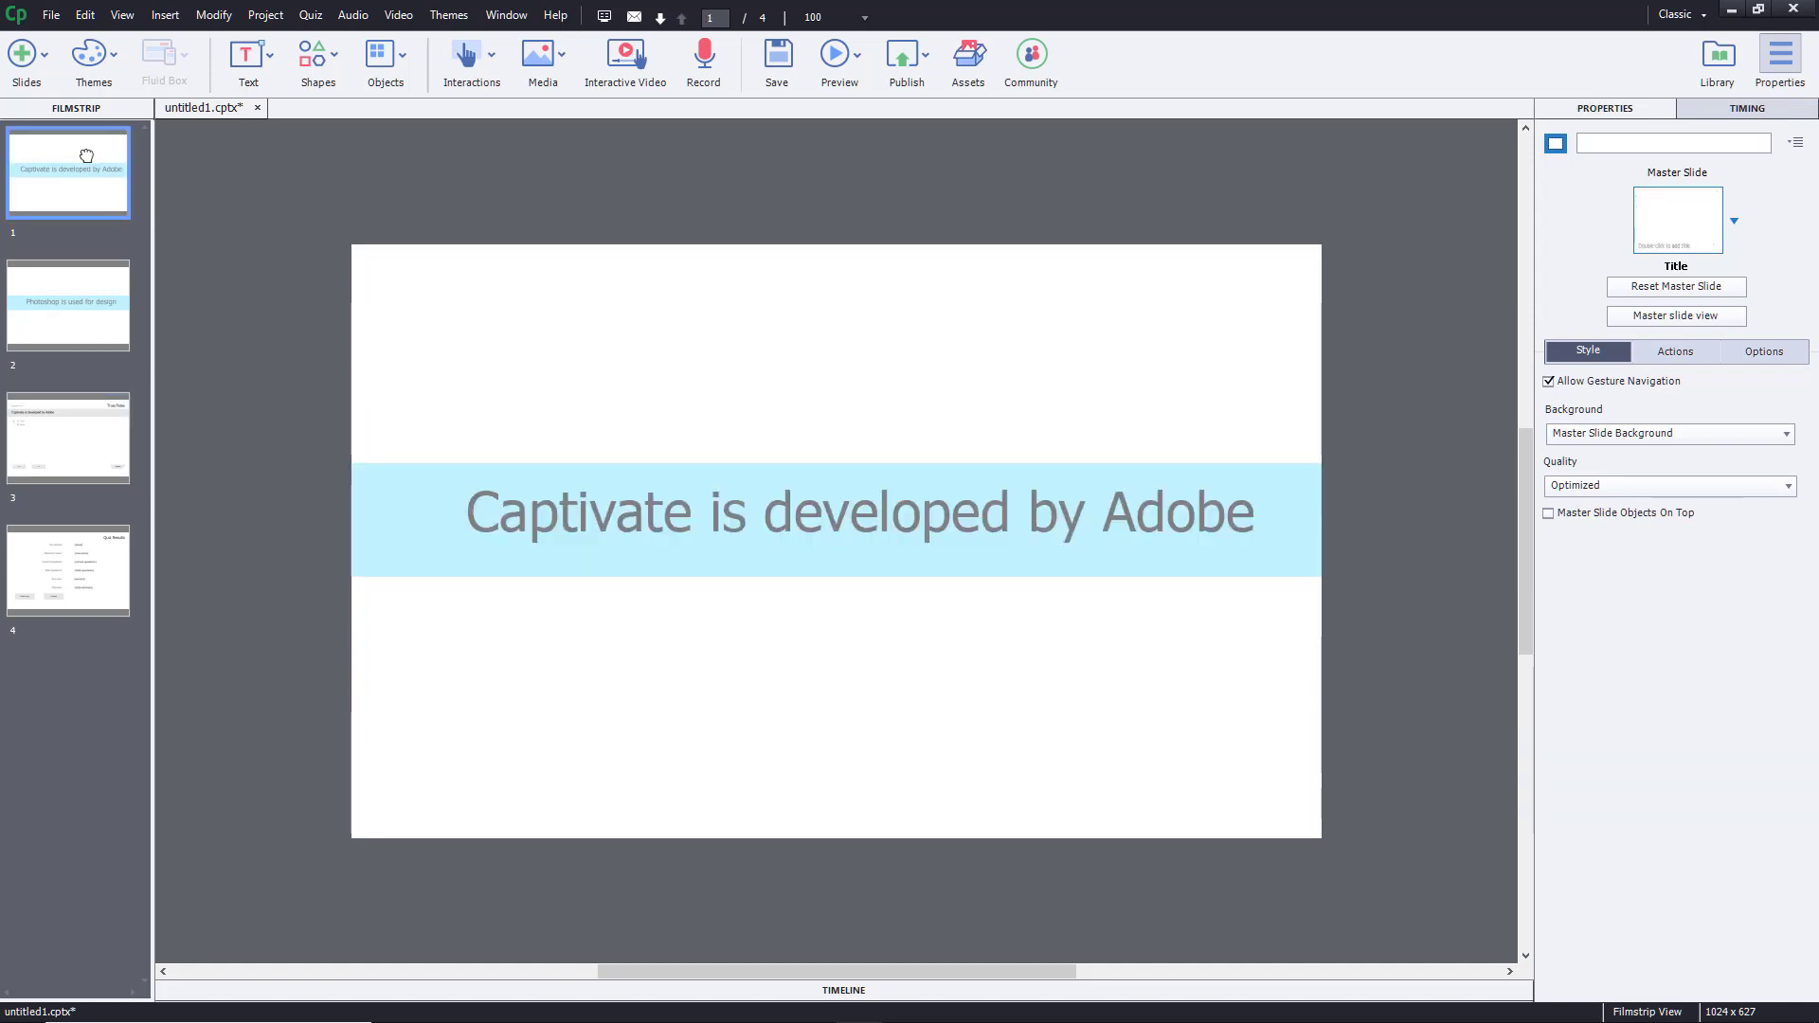
click(109, 425)
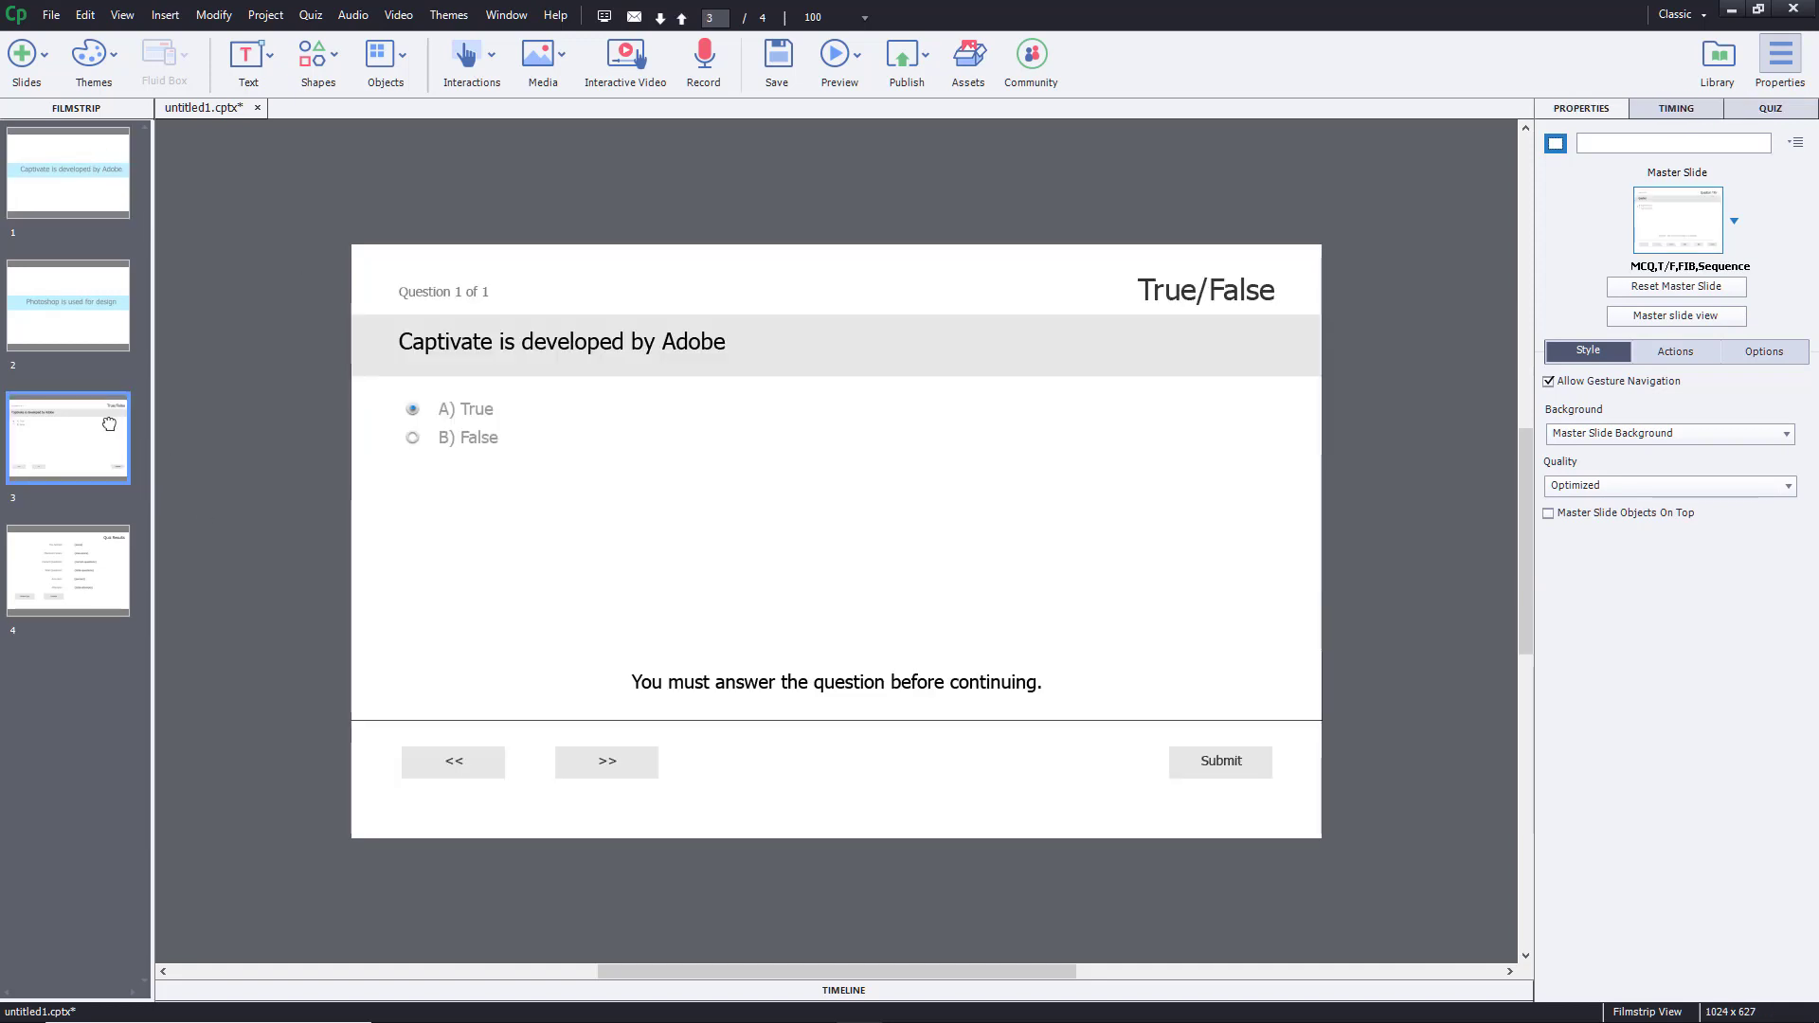
Step: Show the True/False question's QUIZ settings, glance at slides 1 and 4, then return to slide 3
click(1772, 109)
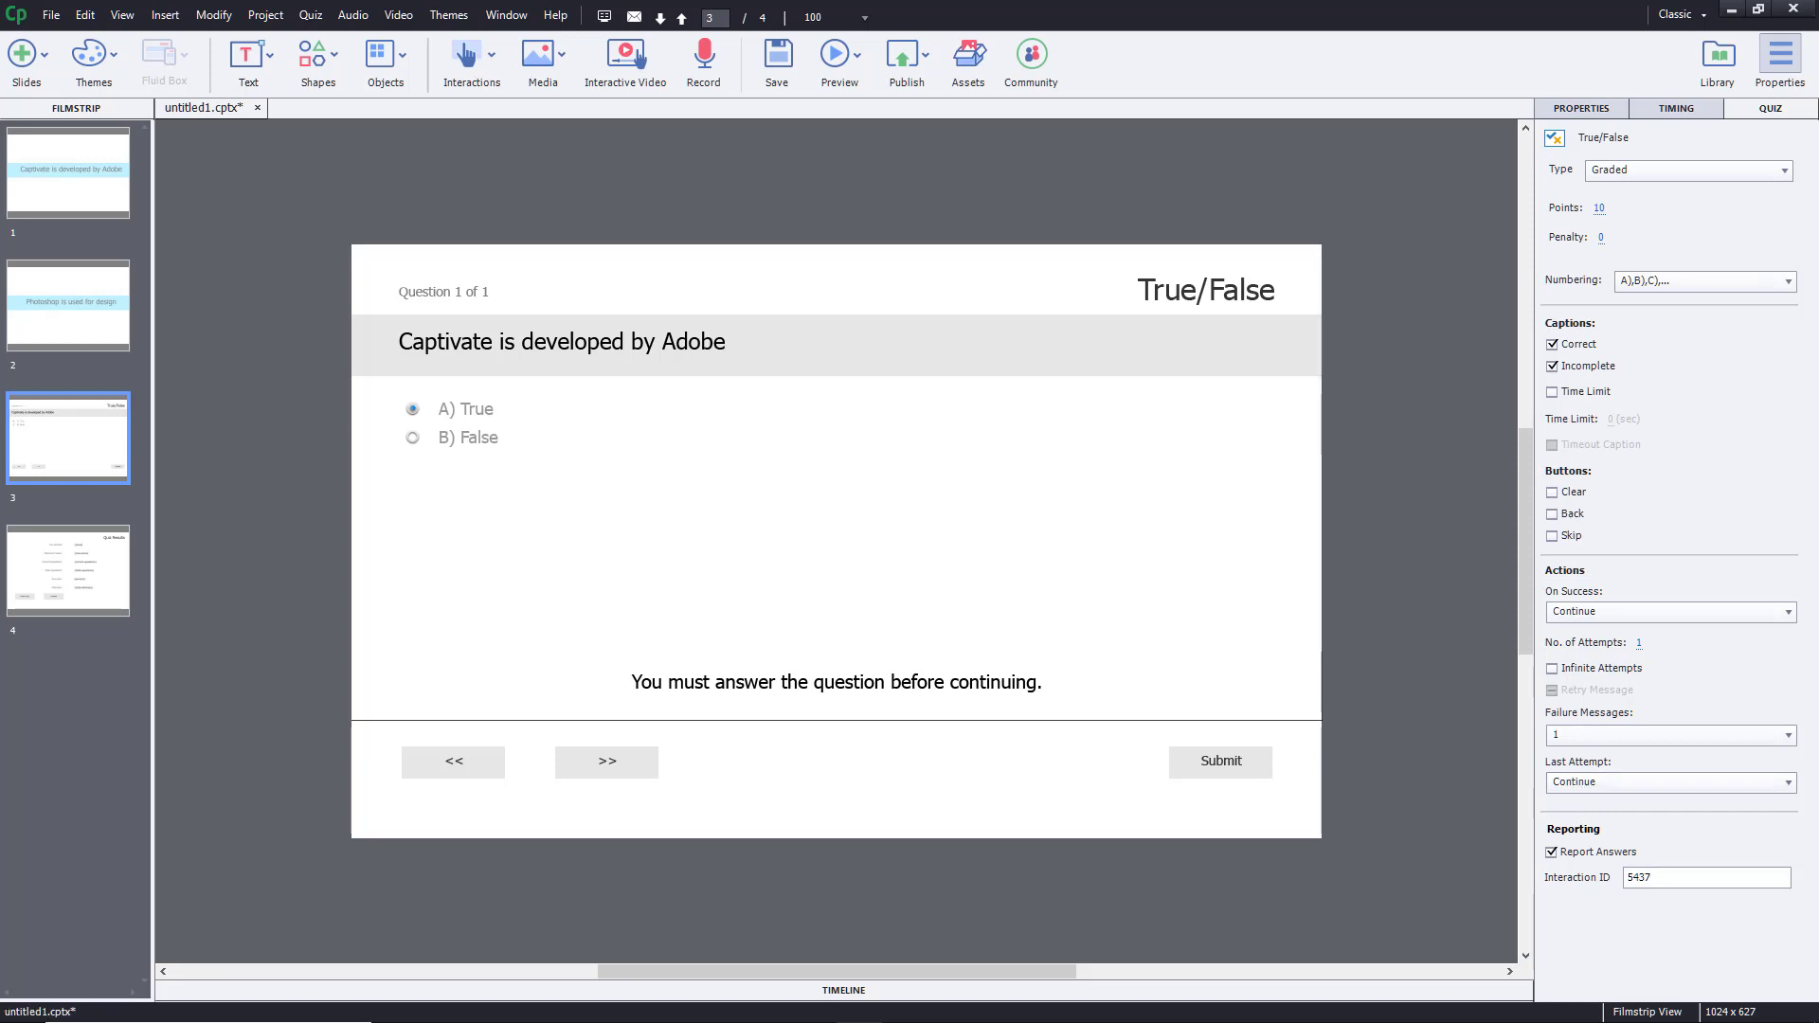
click(65, 184)
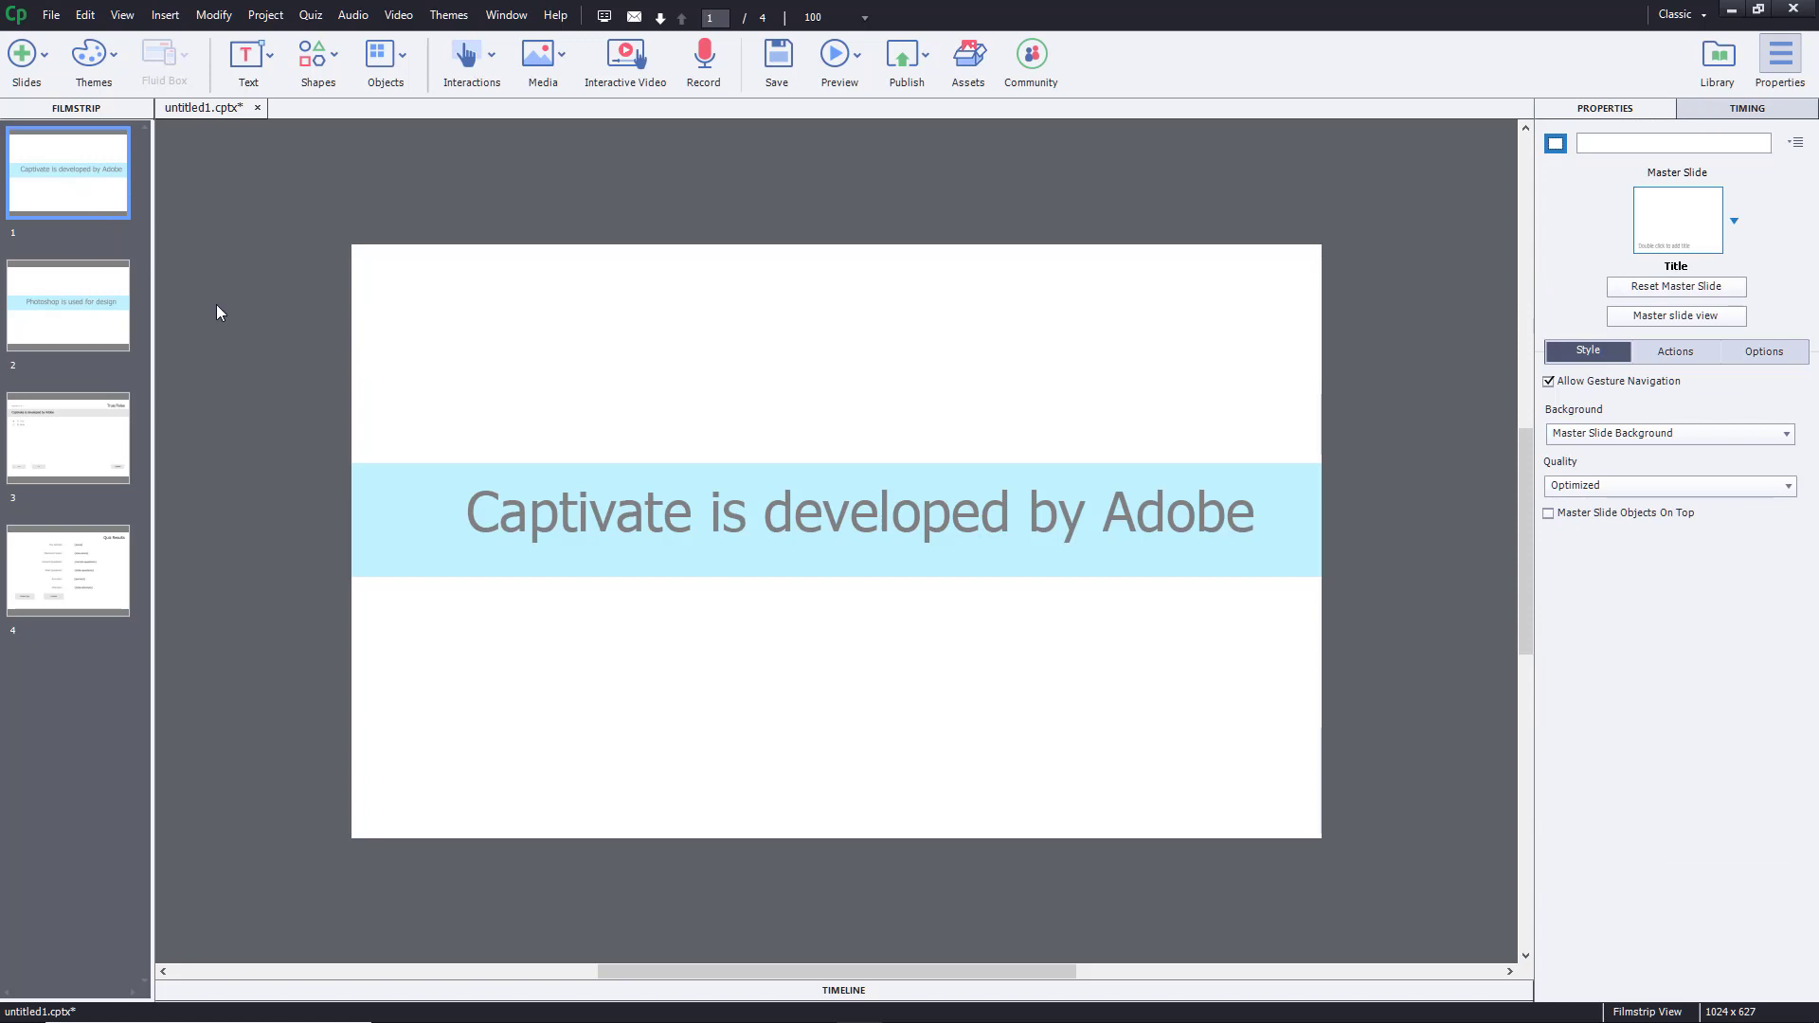
click(76, 606)
click(46, 424)
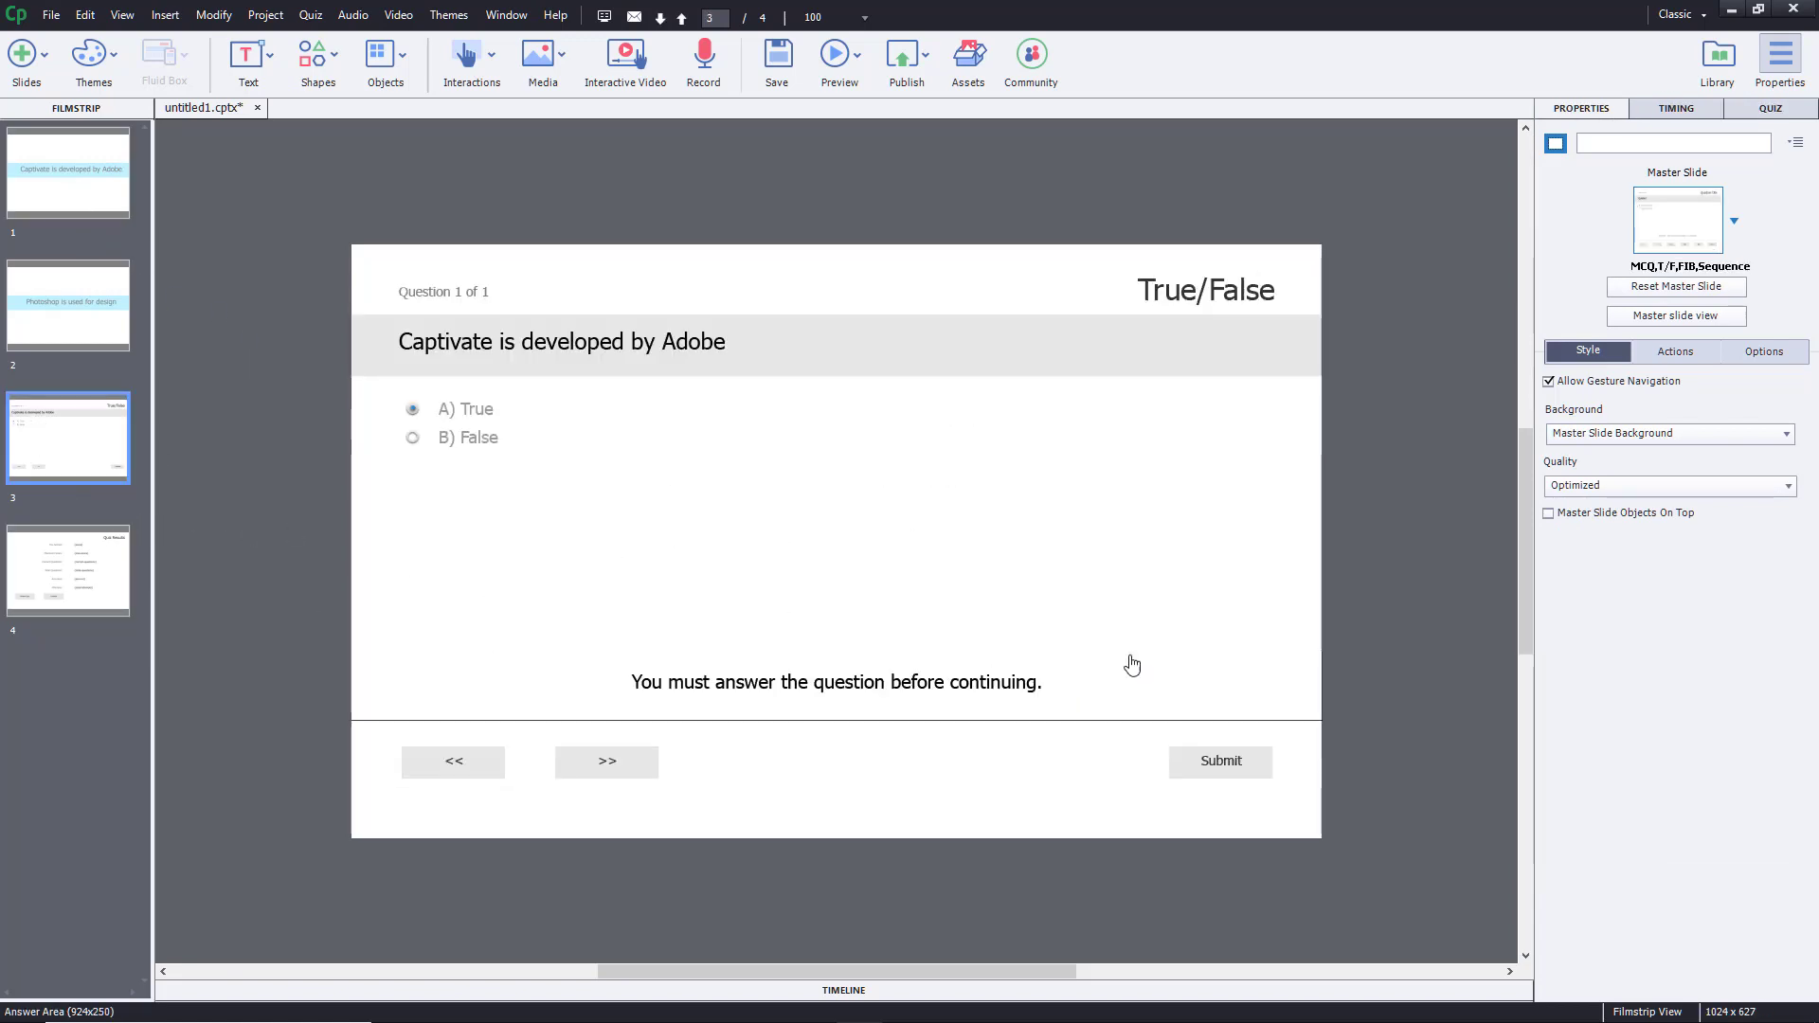
Step: Change the question's Last Attempt action to Jump to slide, targeting Slide 1
click(1768, 109)
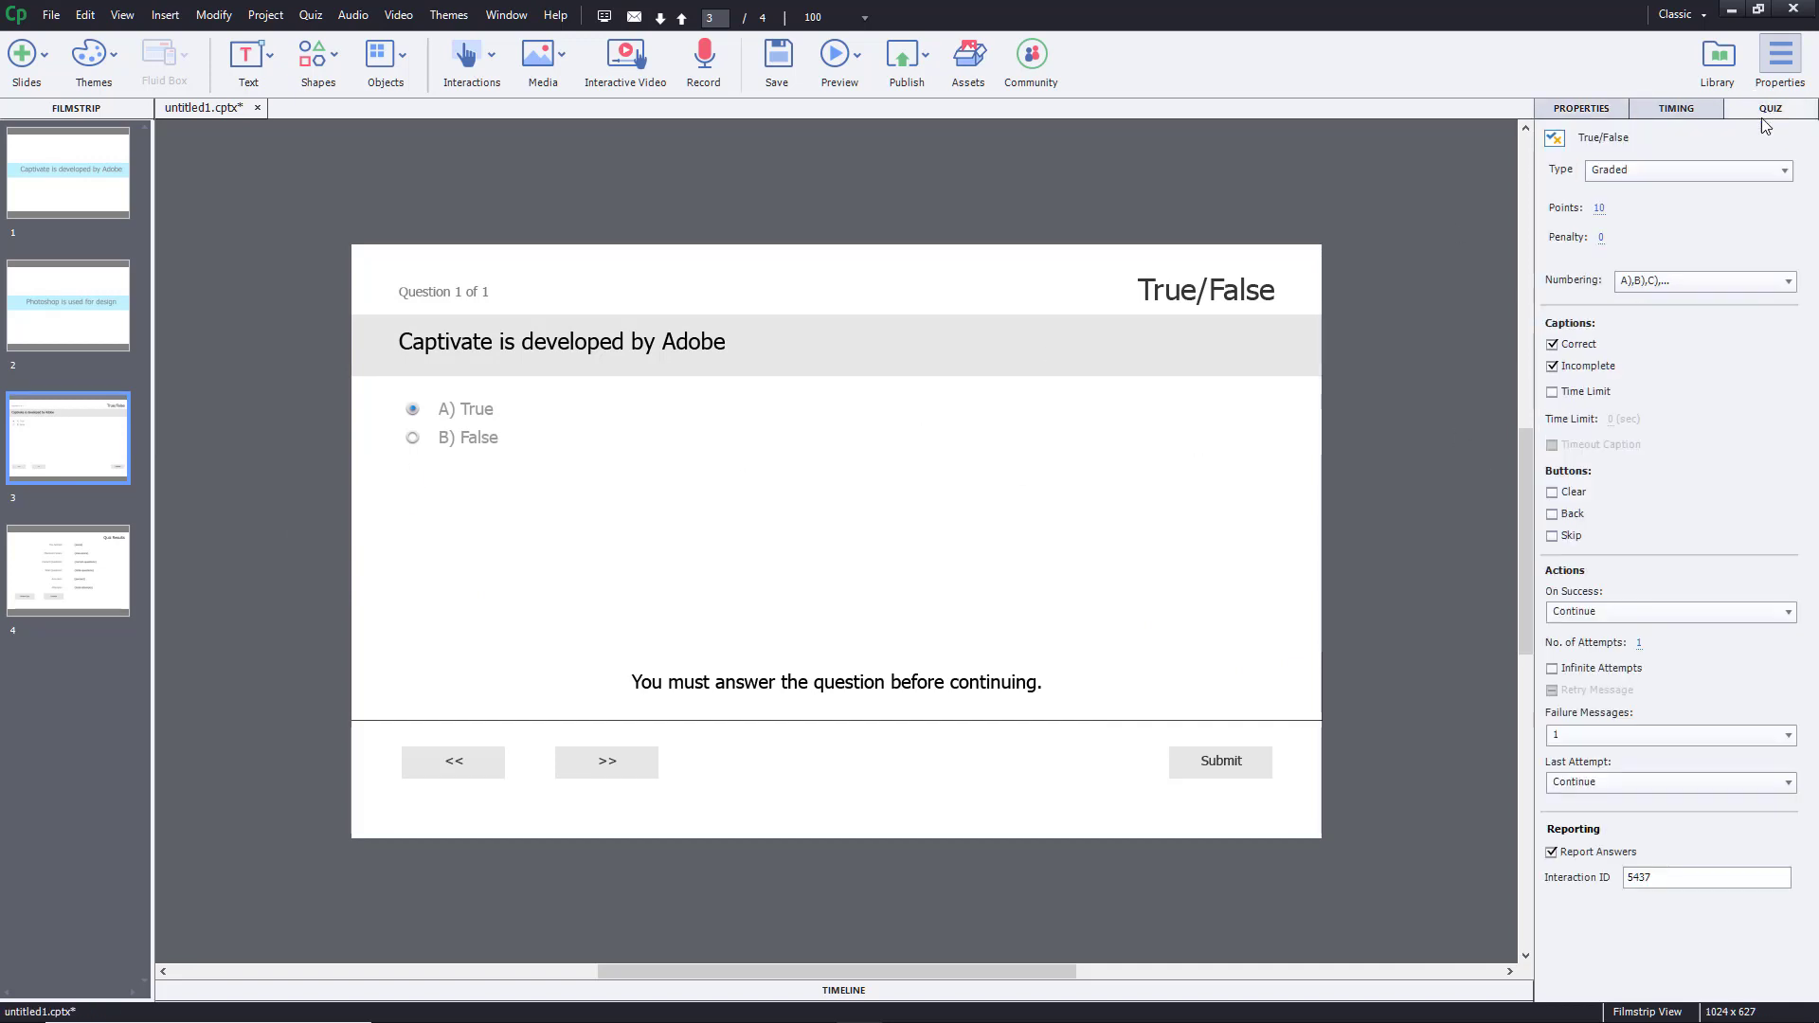
click(1600, 786)
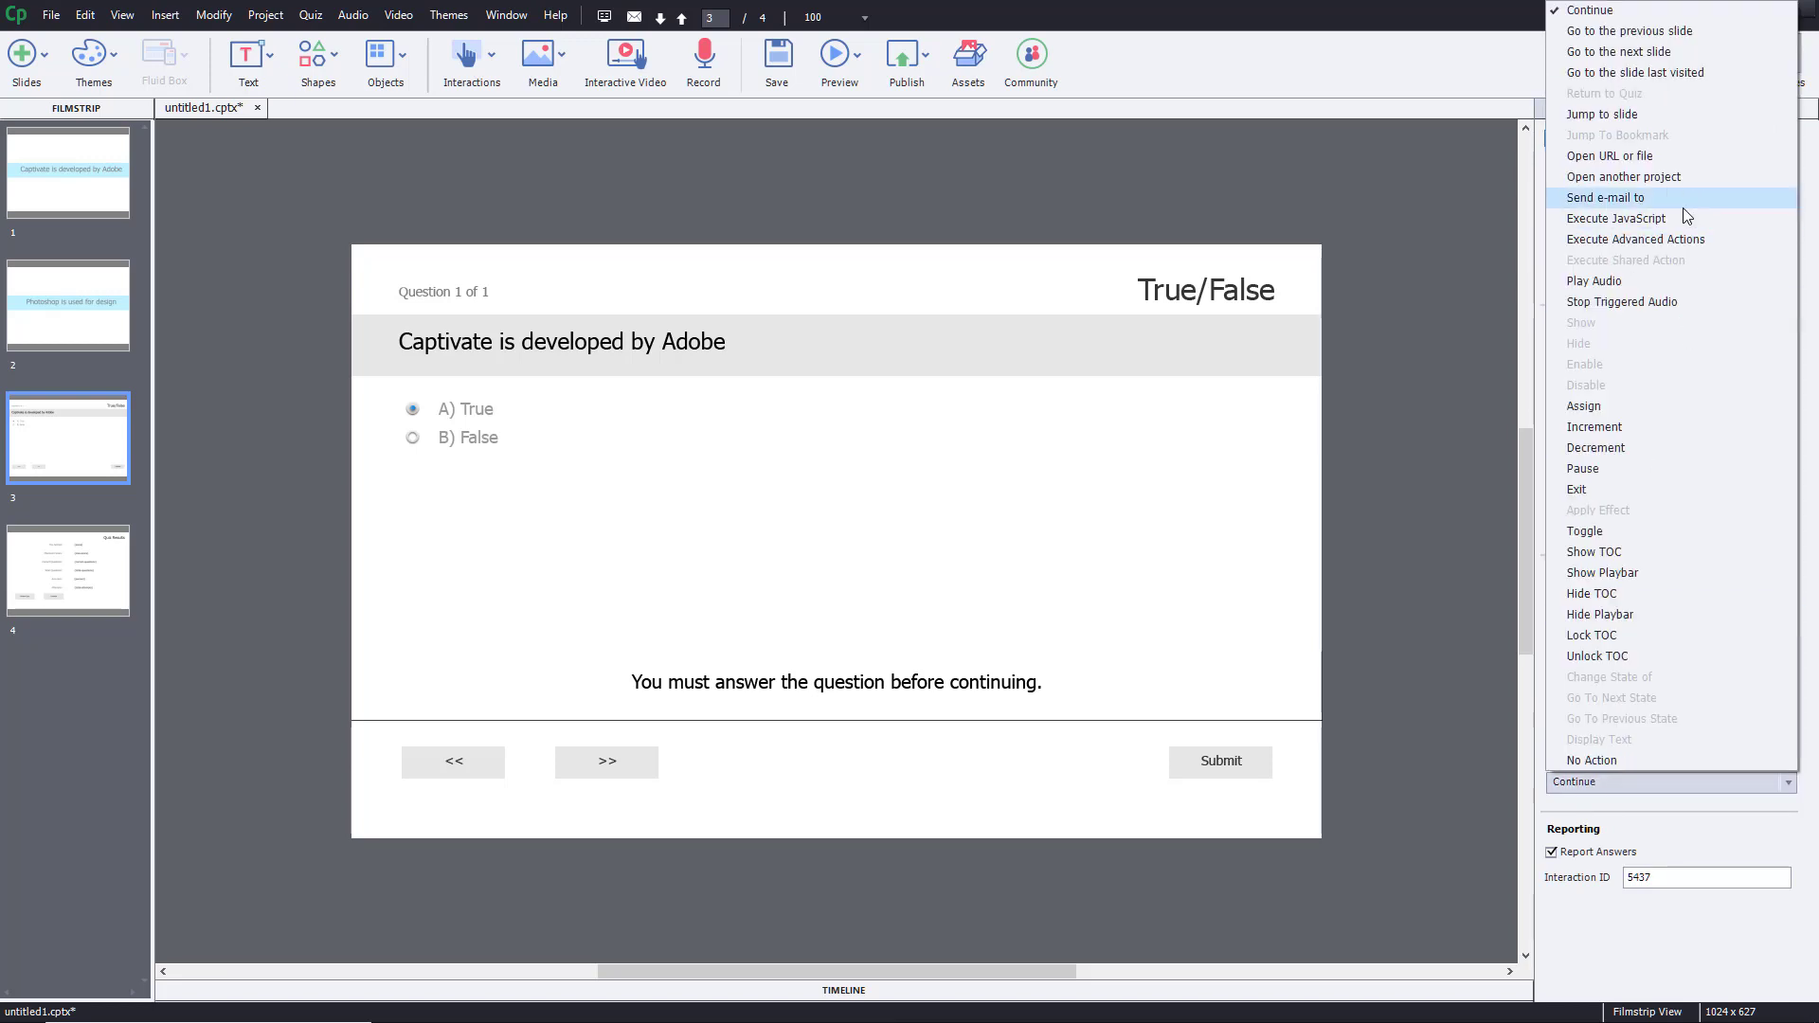
click(1624, 115)
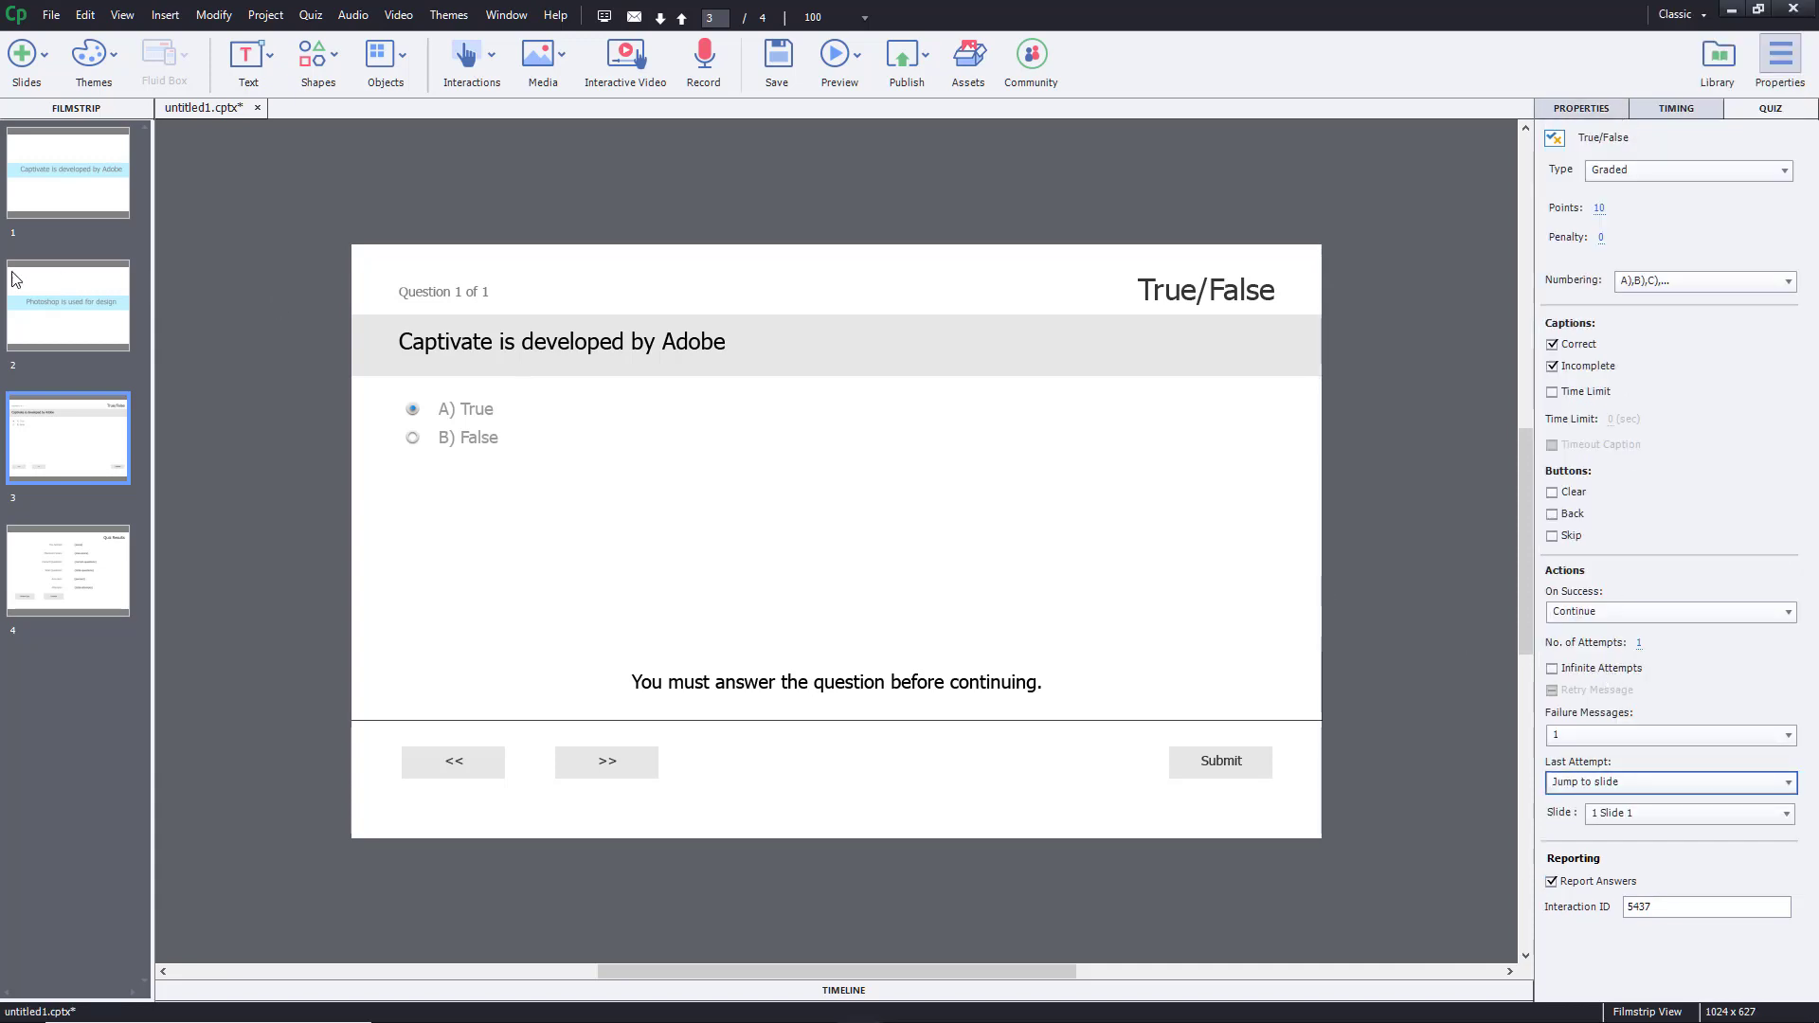
click(1673, 815)
click(1671, 835)
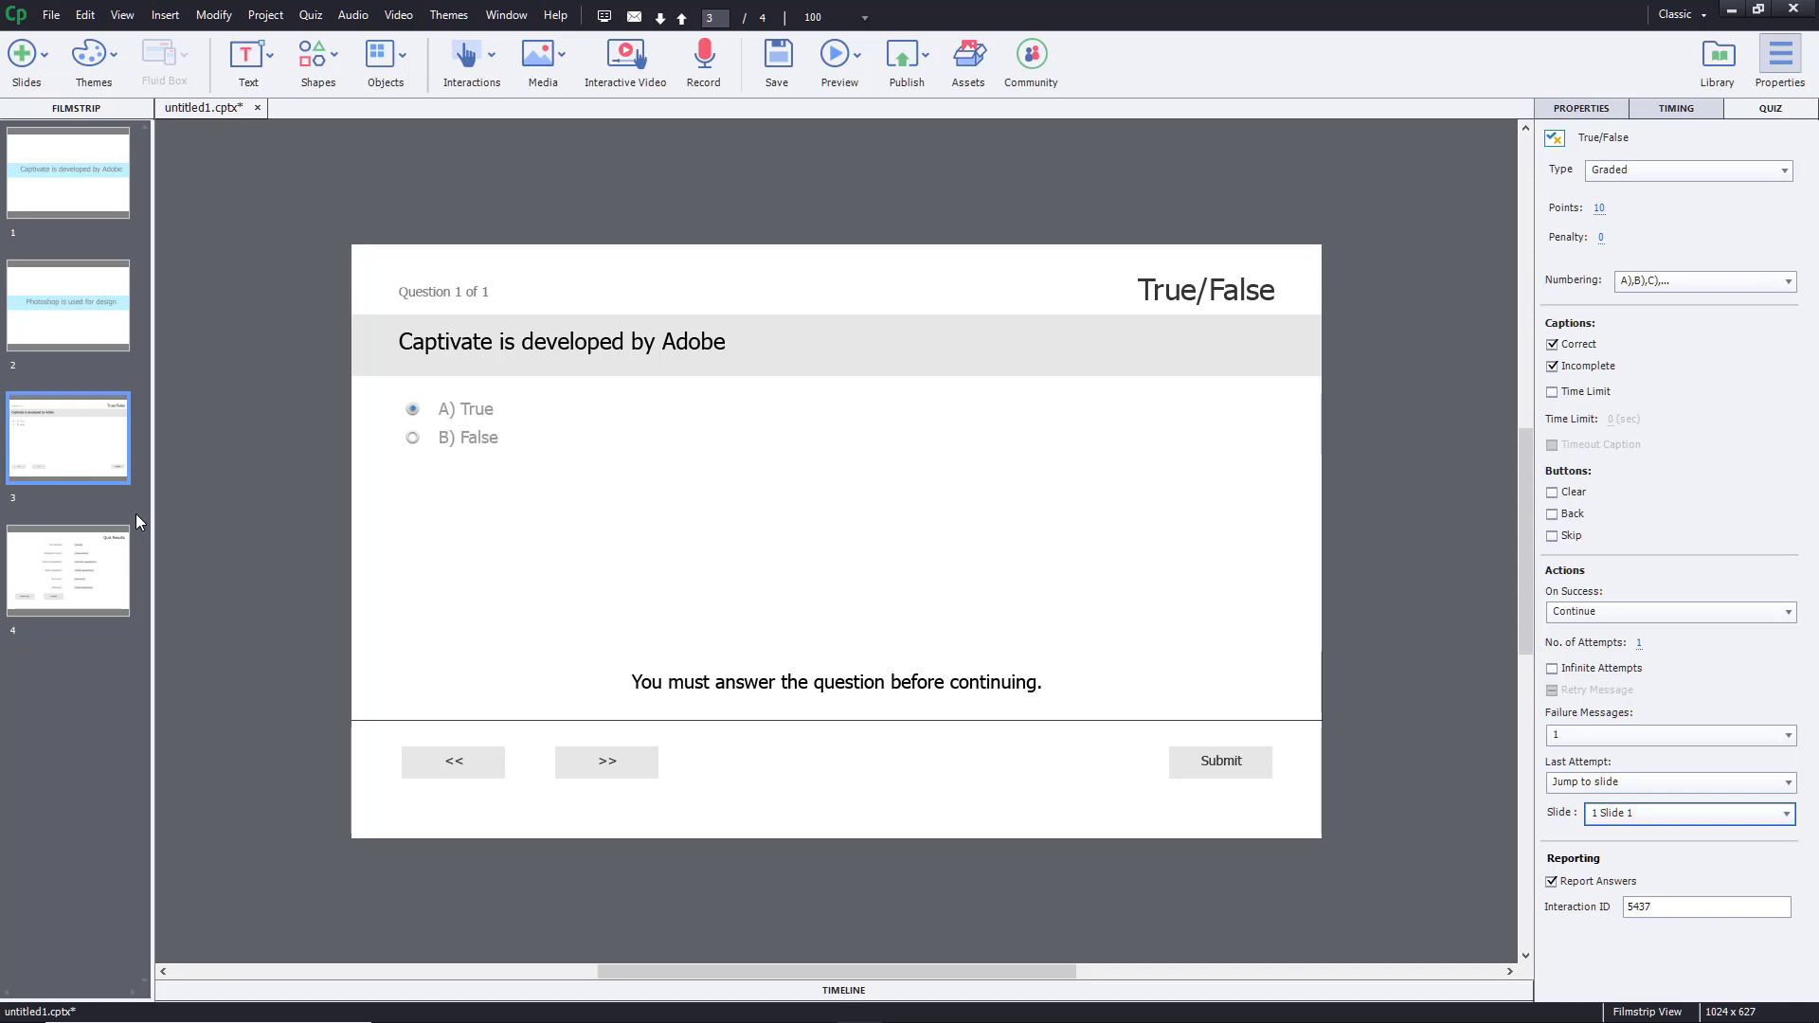
click(858, 58)
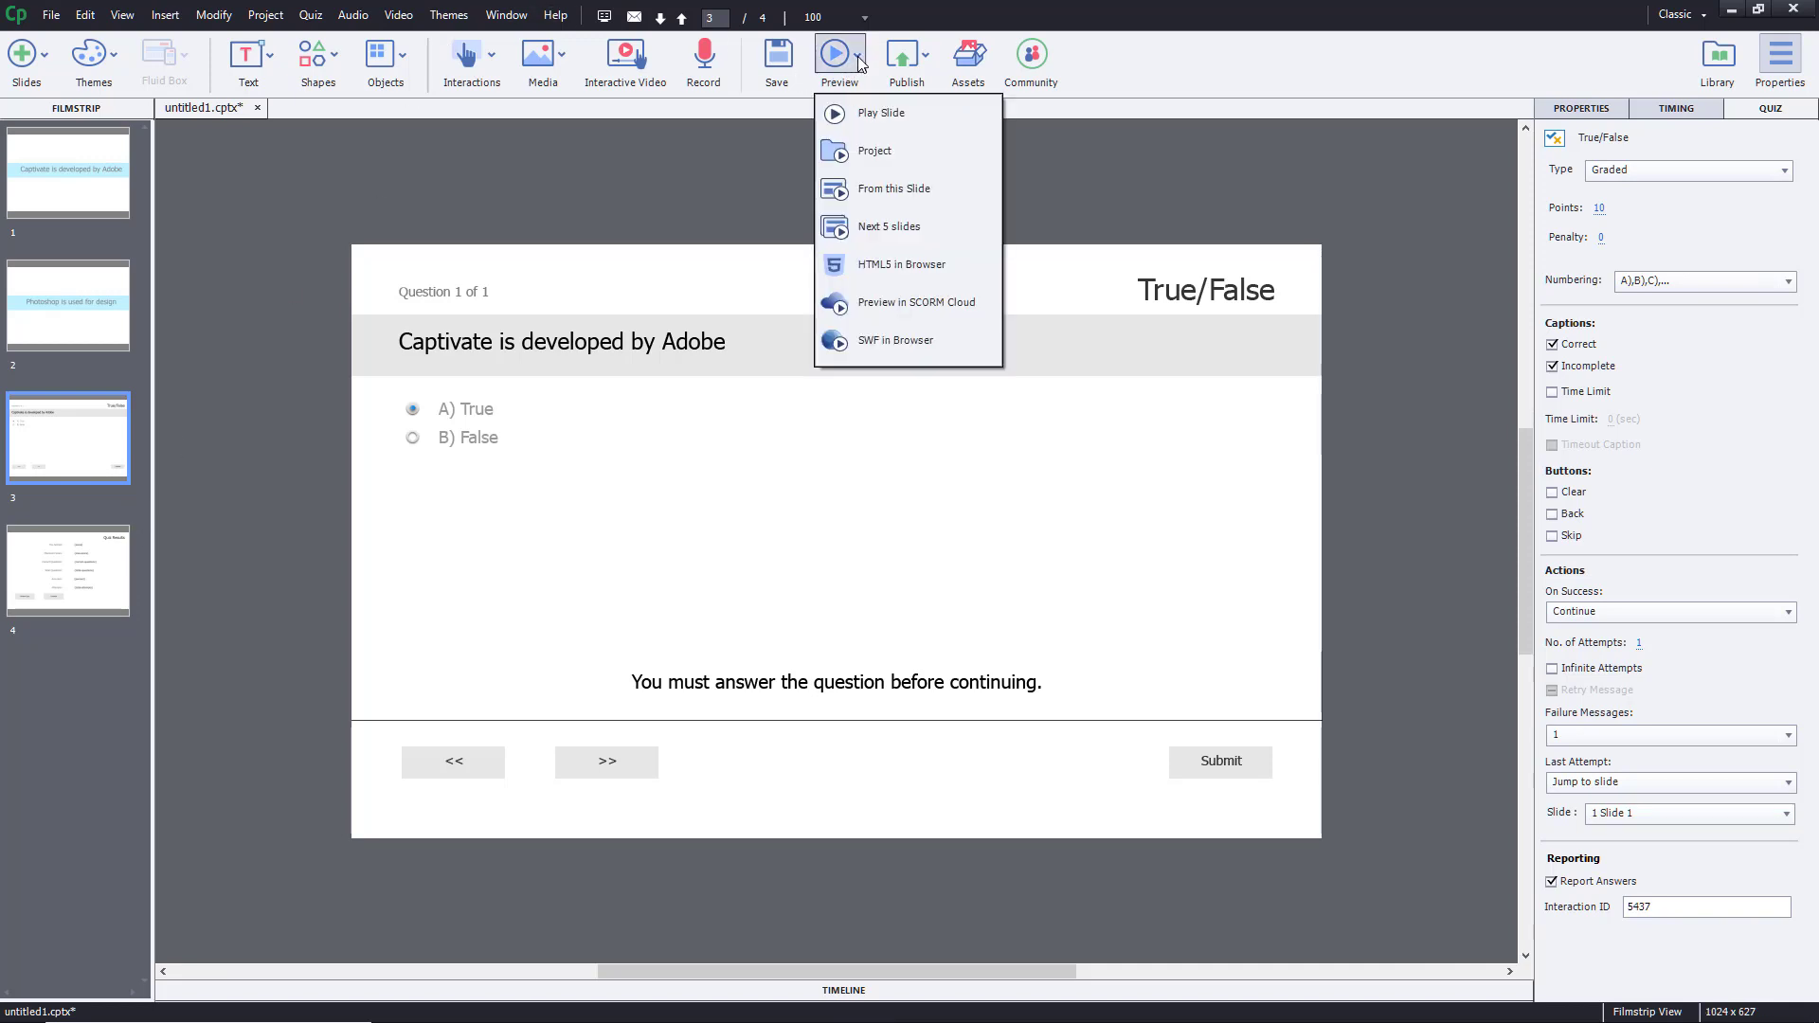
Step: Preview the project answering True, get Correct feedback, and close the preview
click(890, 151)
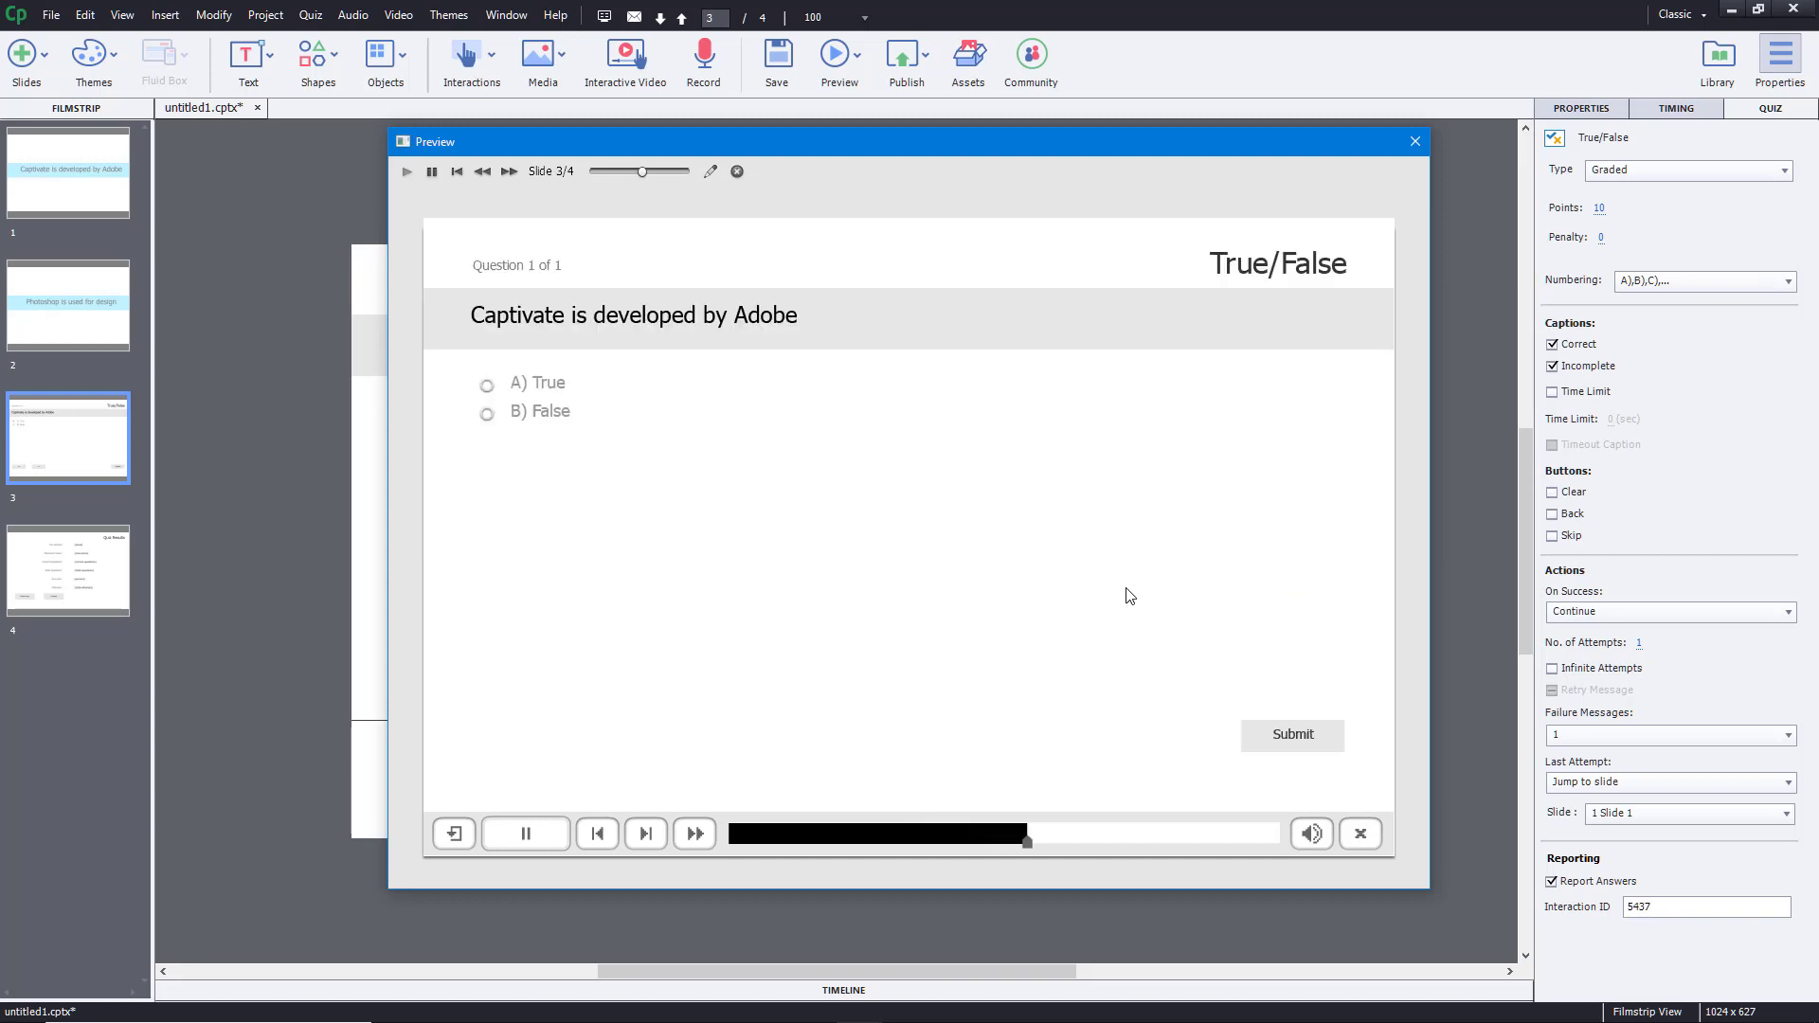
click(487, 385)
click(1296, 737)
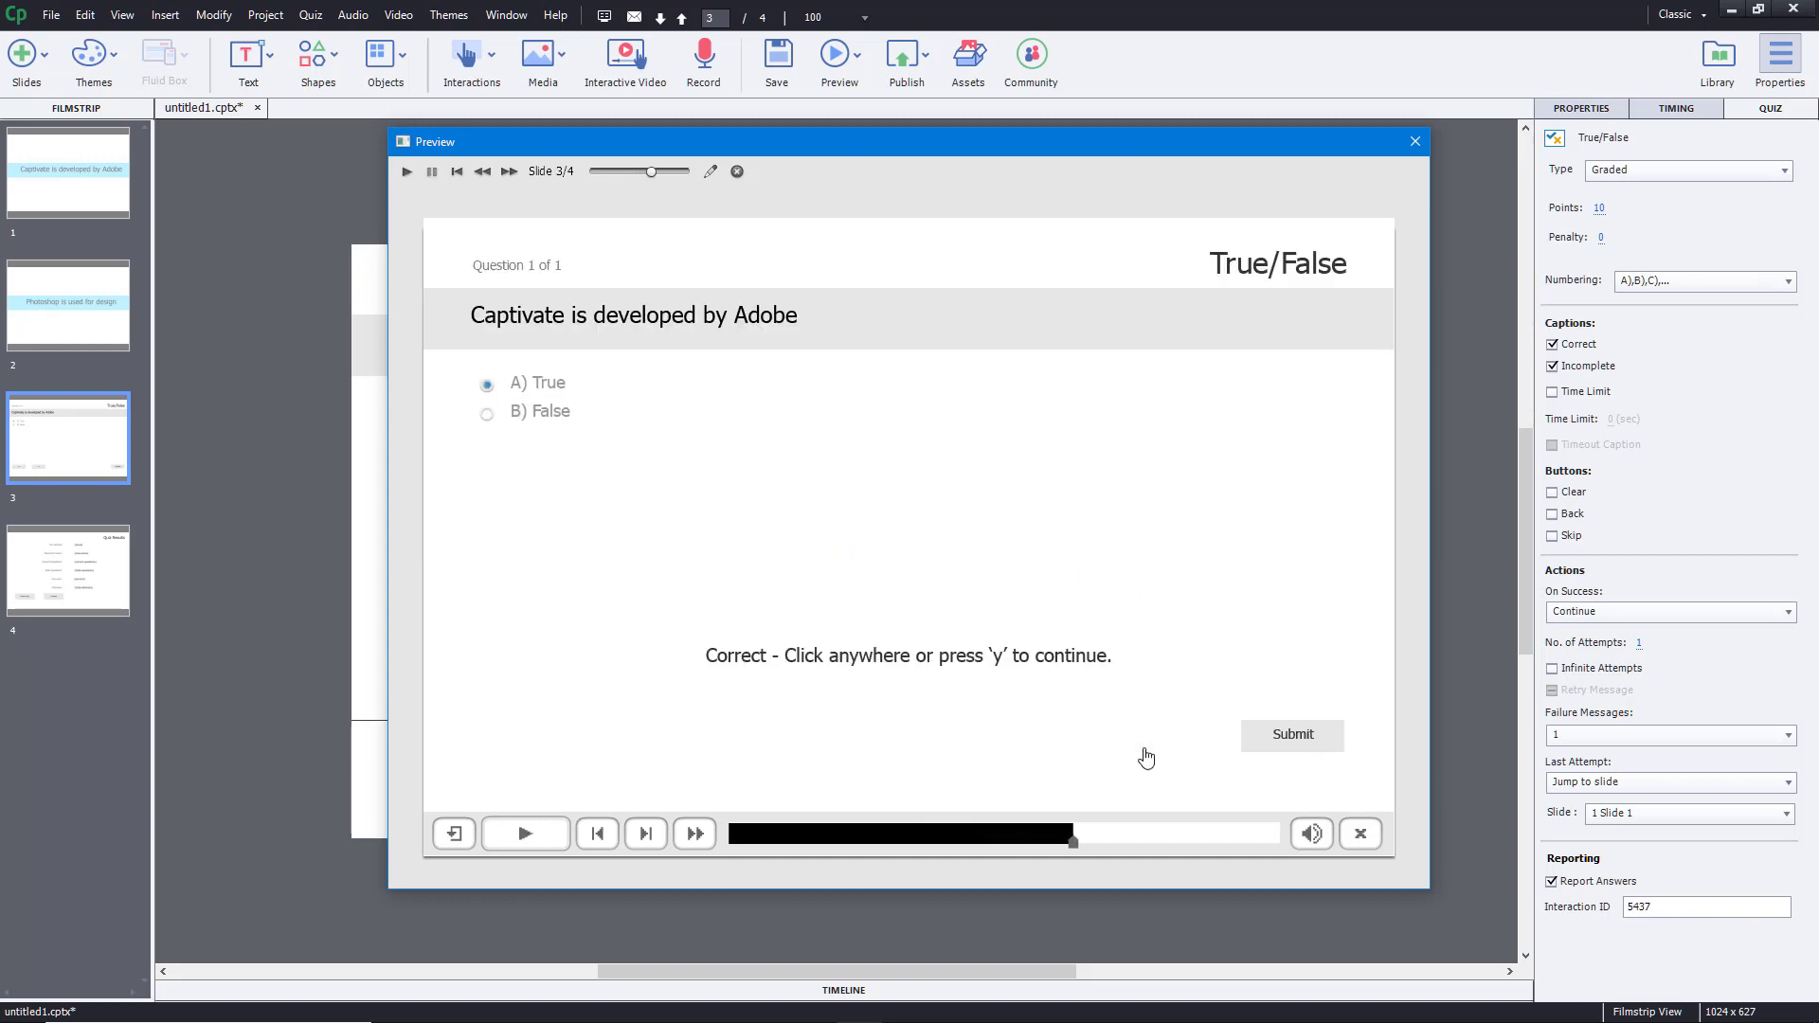
click(952, 726)
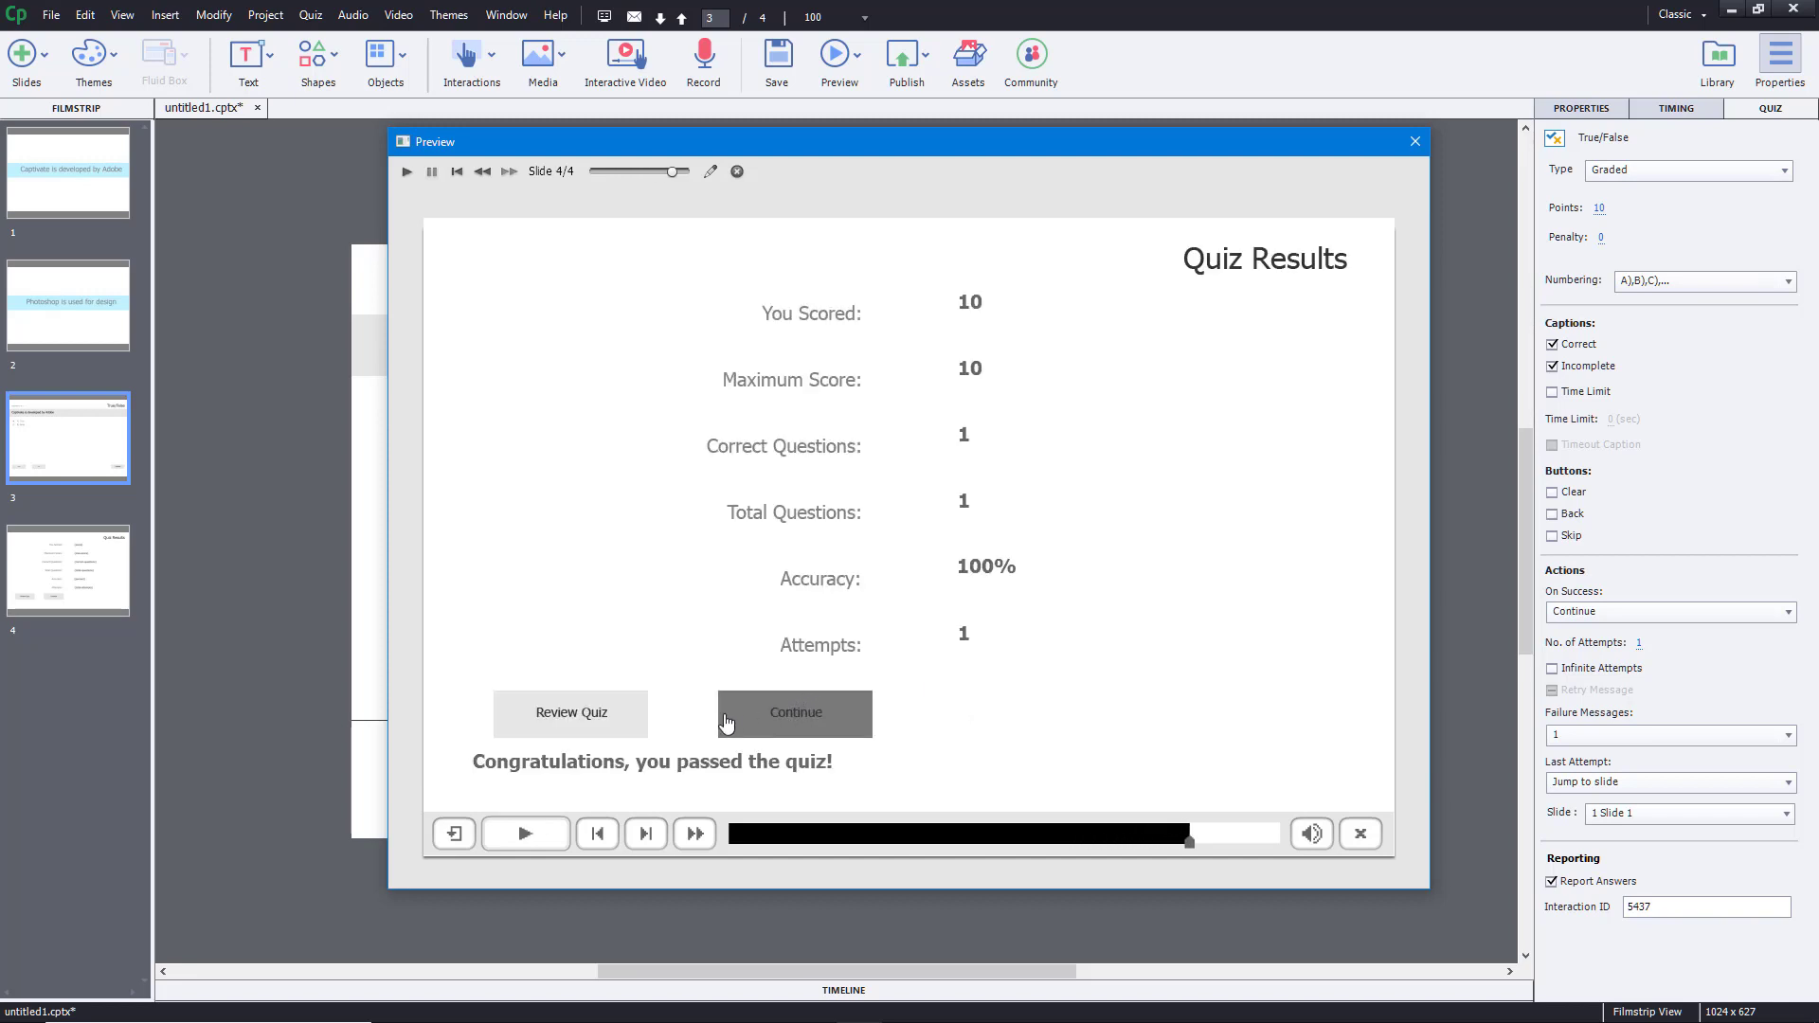
click(1415, 141)
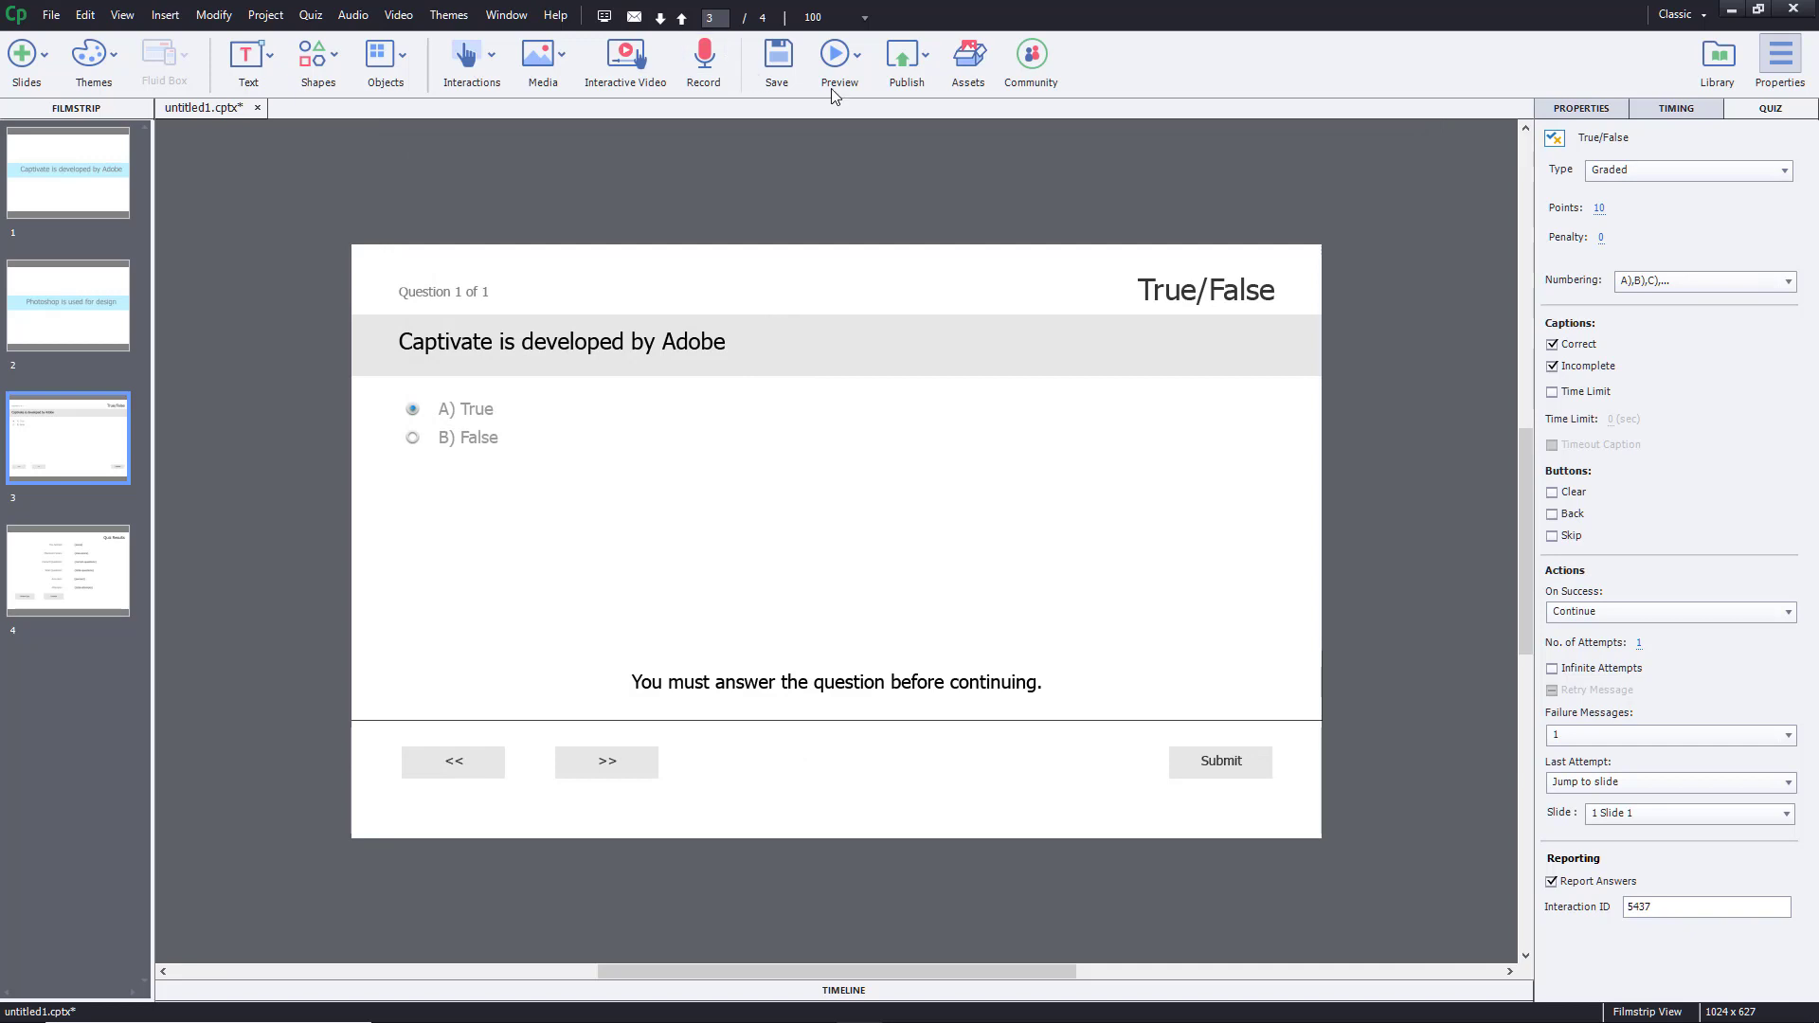
Step: Preview again, submit False, dismiss the Incorrect feedback, and close the preview after returning to slide 1
click(846, 87)
click(863, 140)
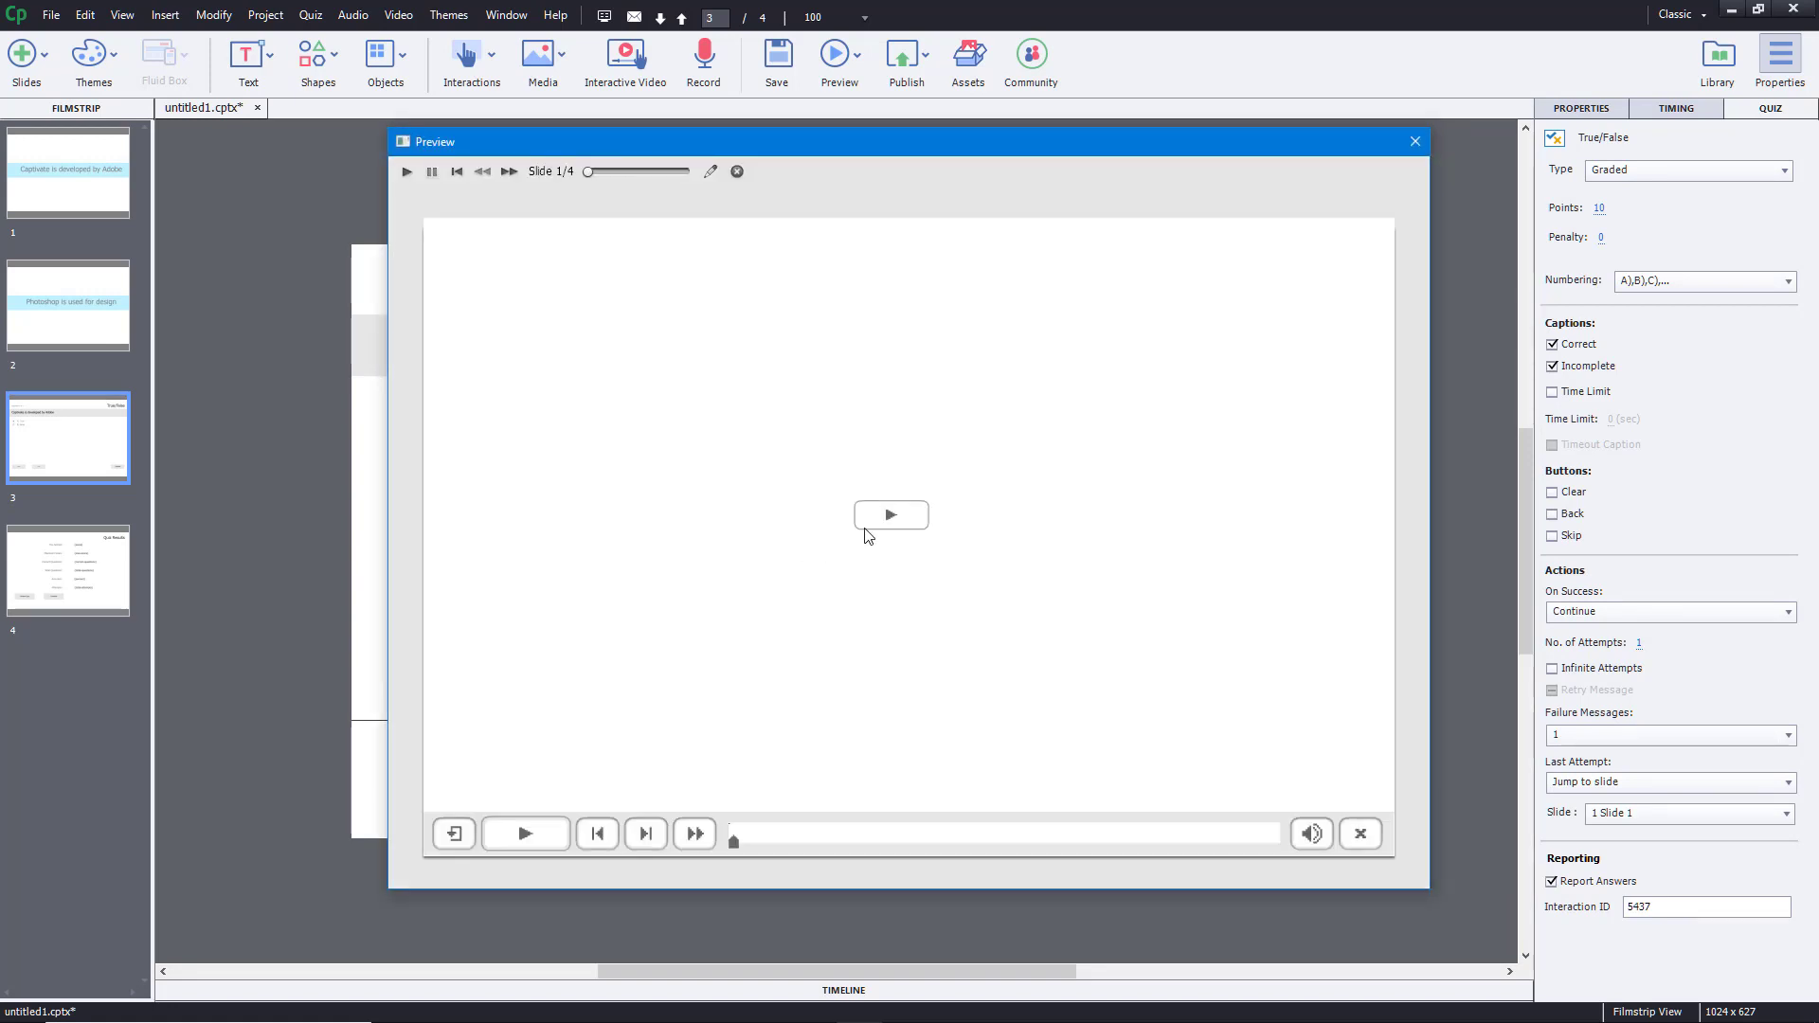
click(873, 519)
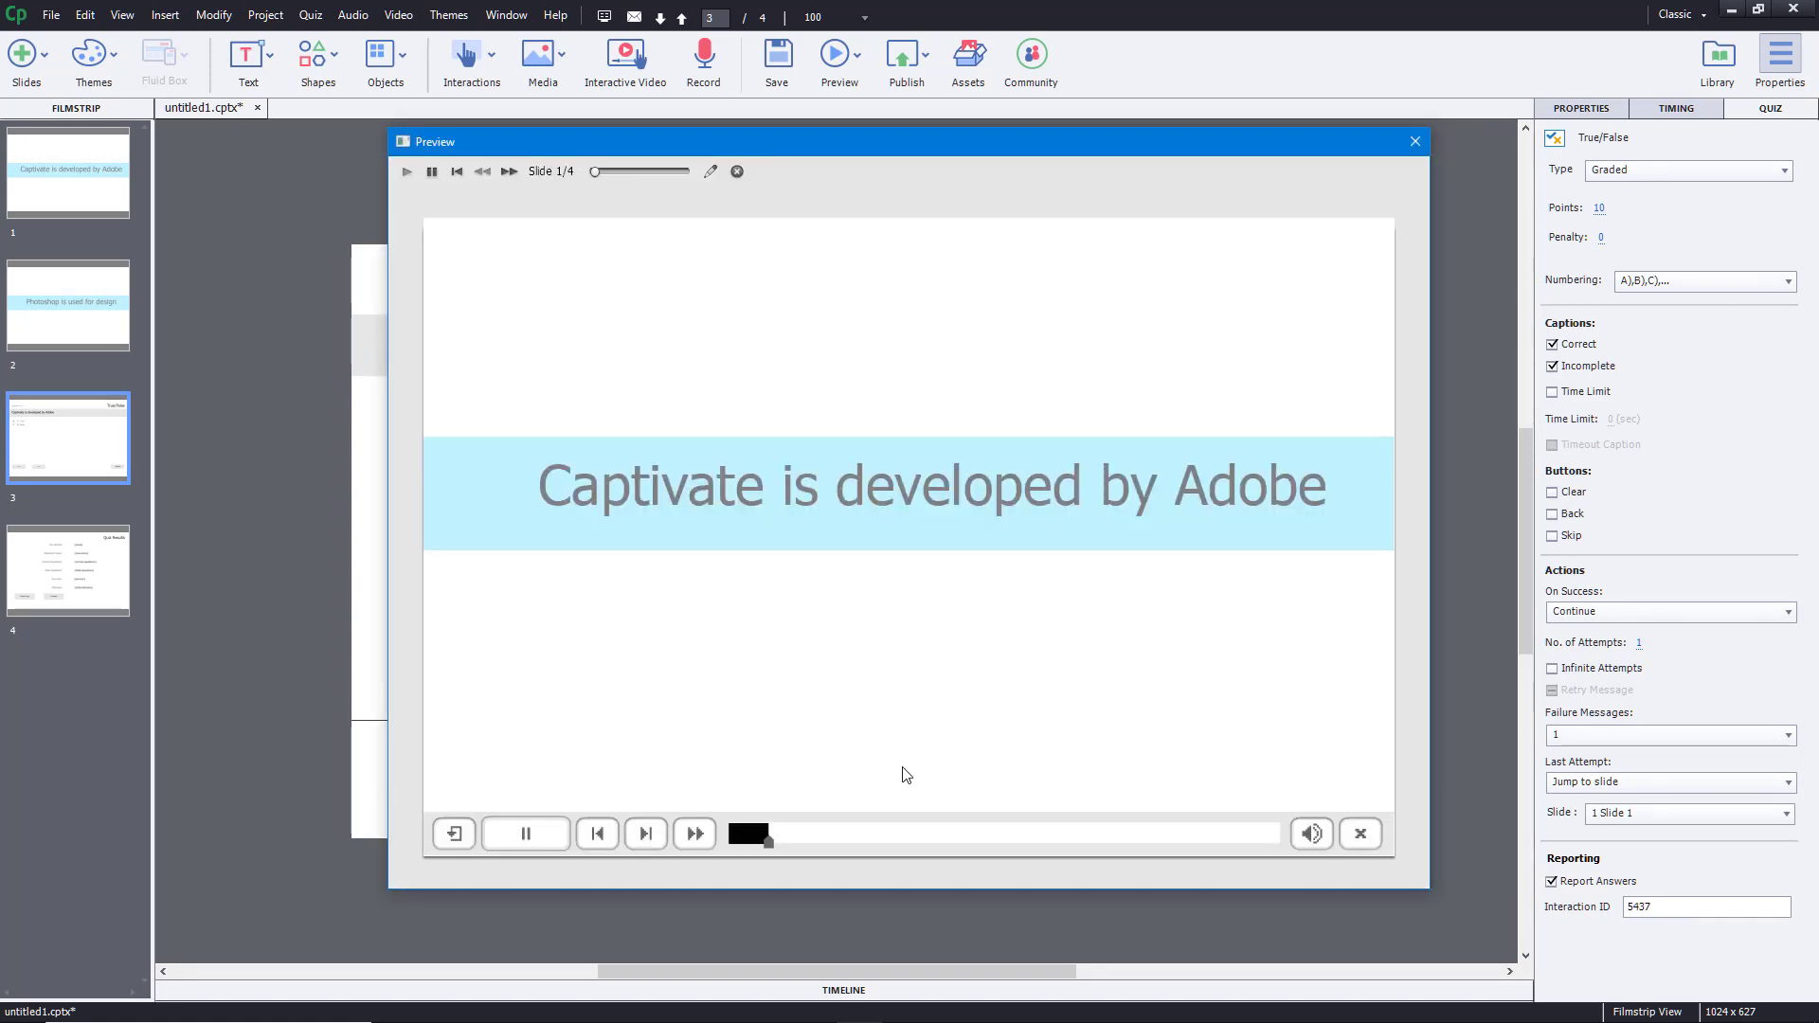
click(912, 841)
click(527, 833)
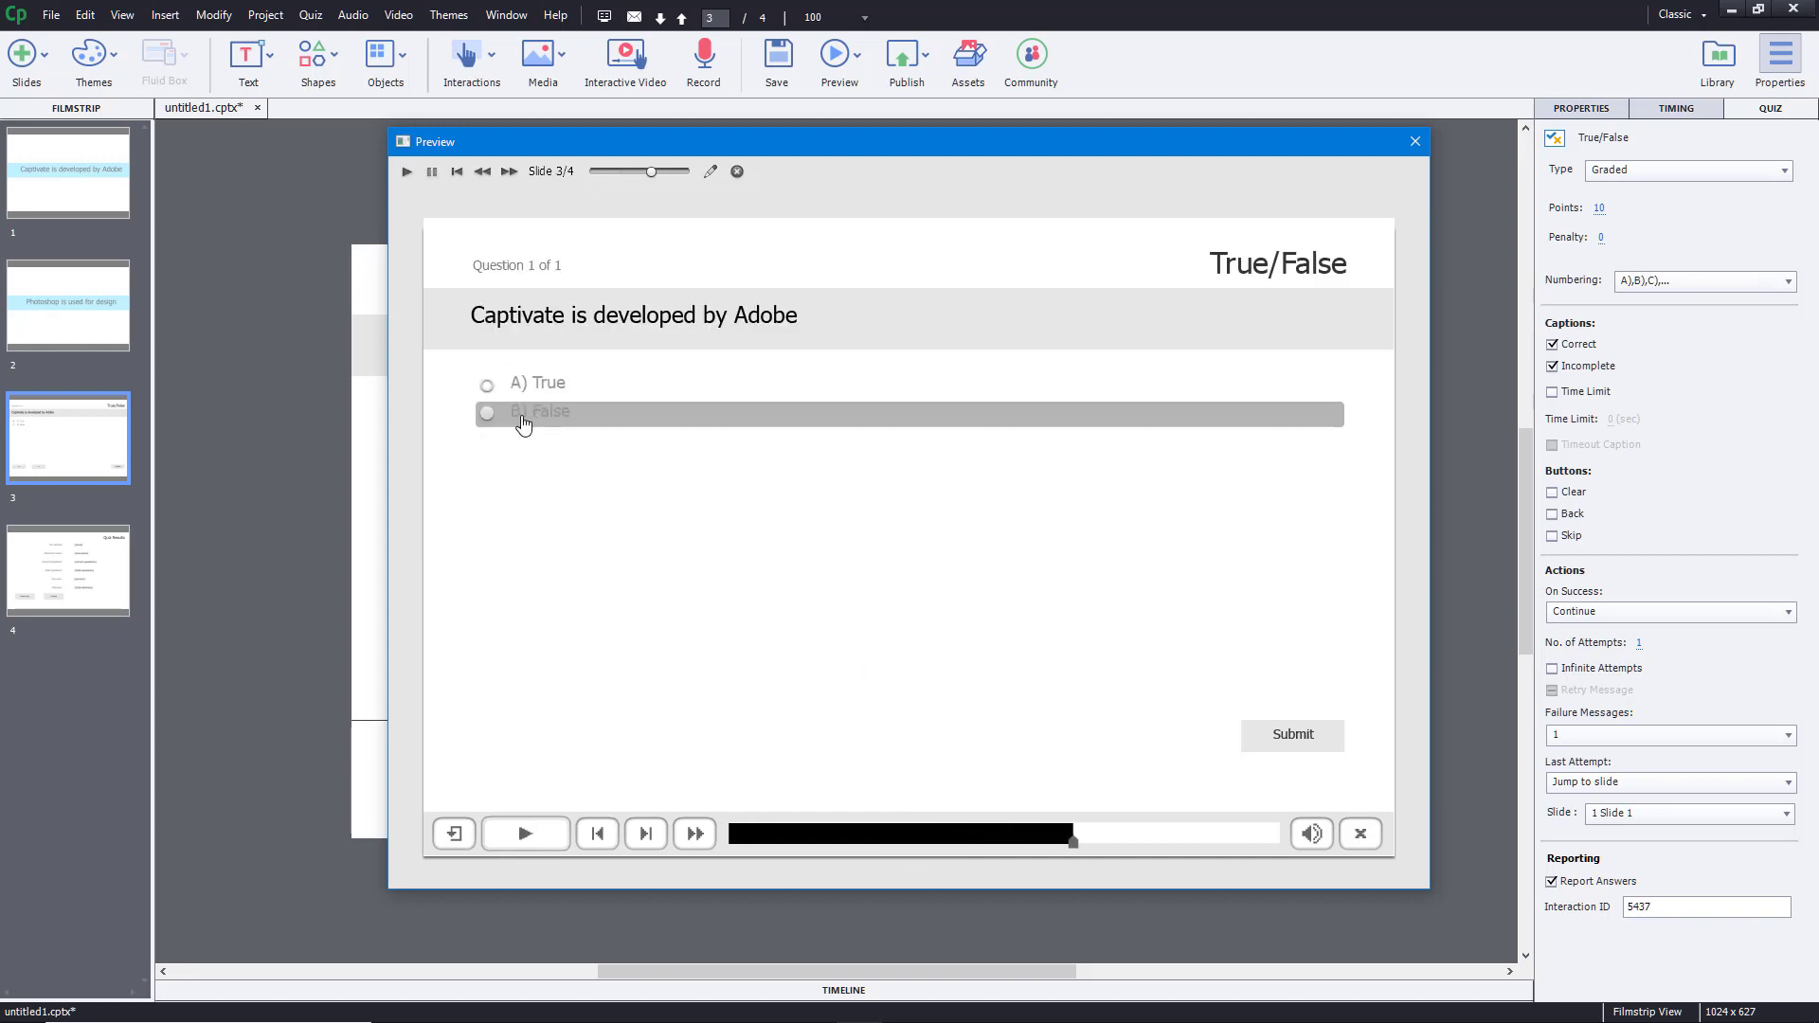
click(1310, 742)
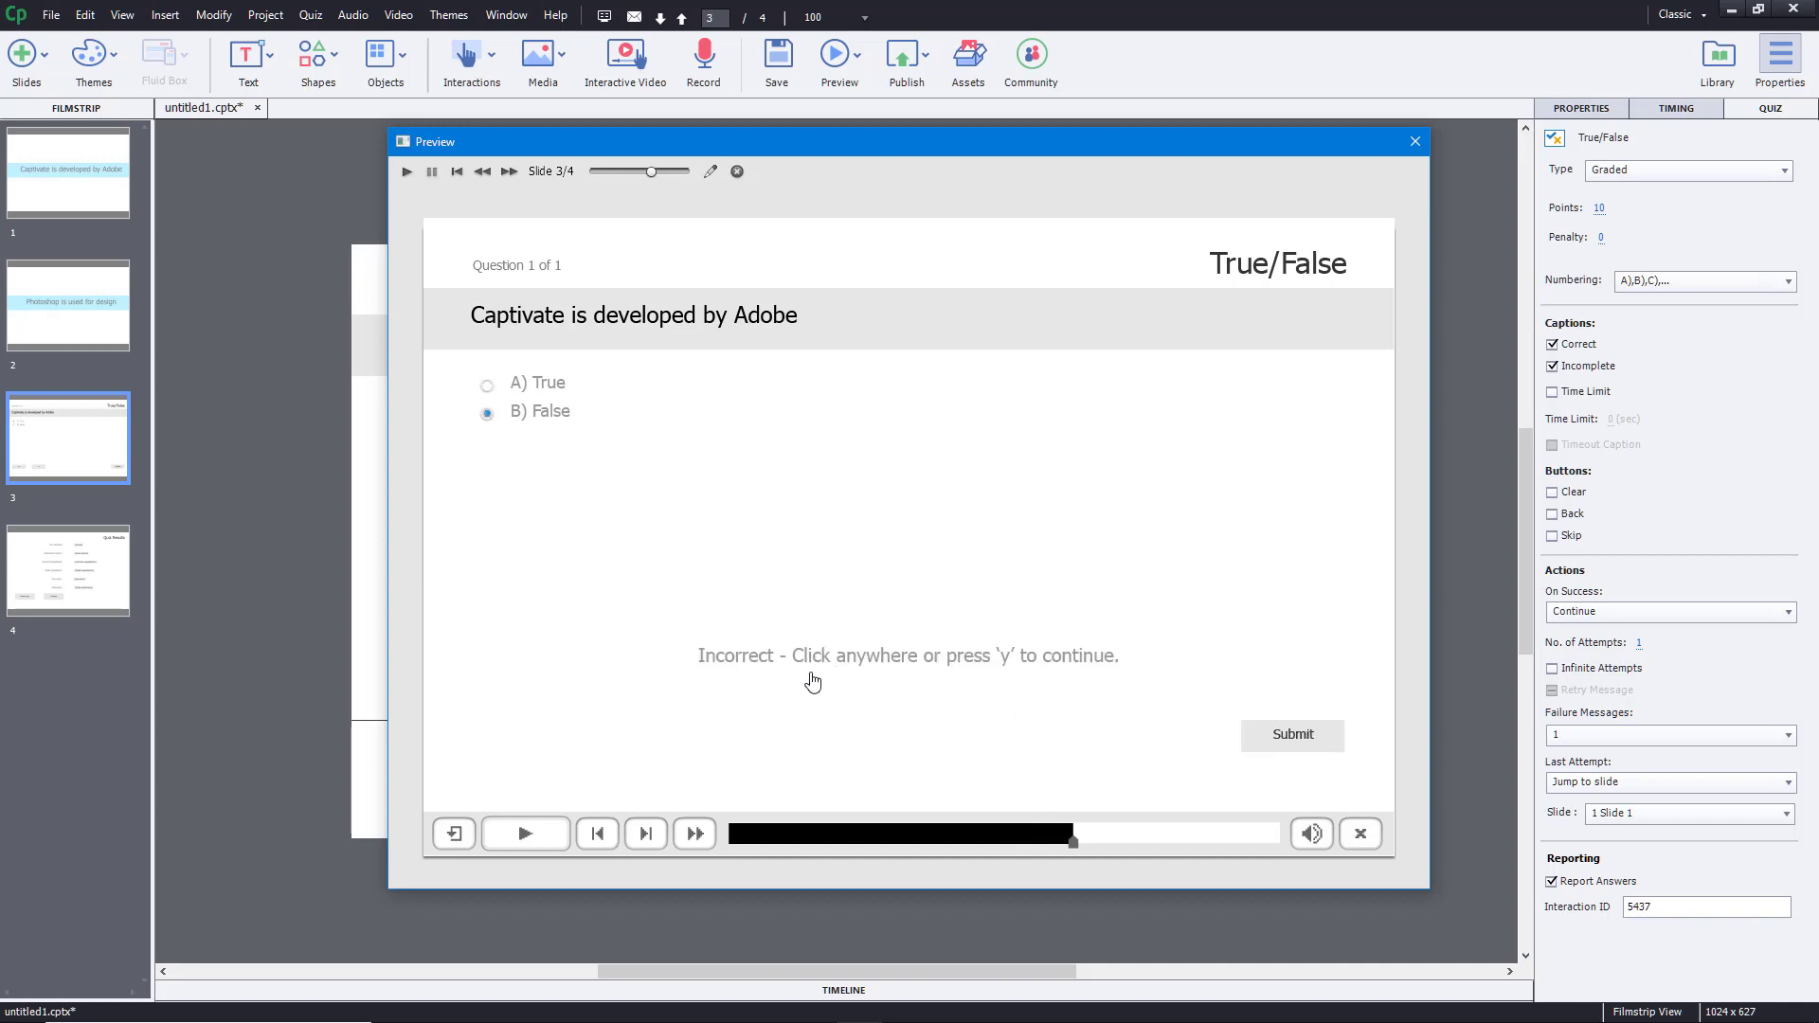
click(920, 694)
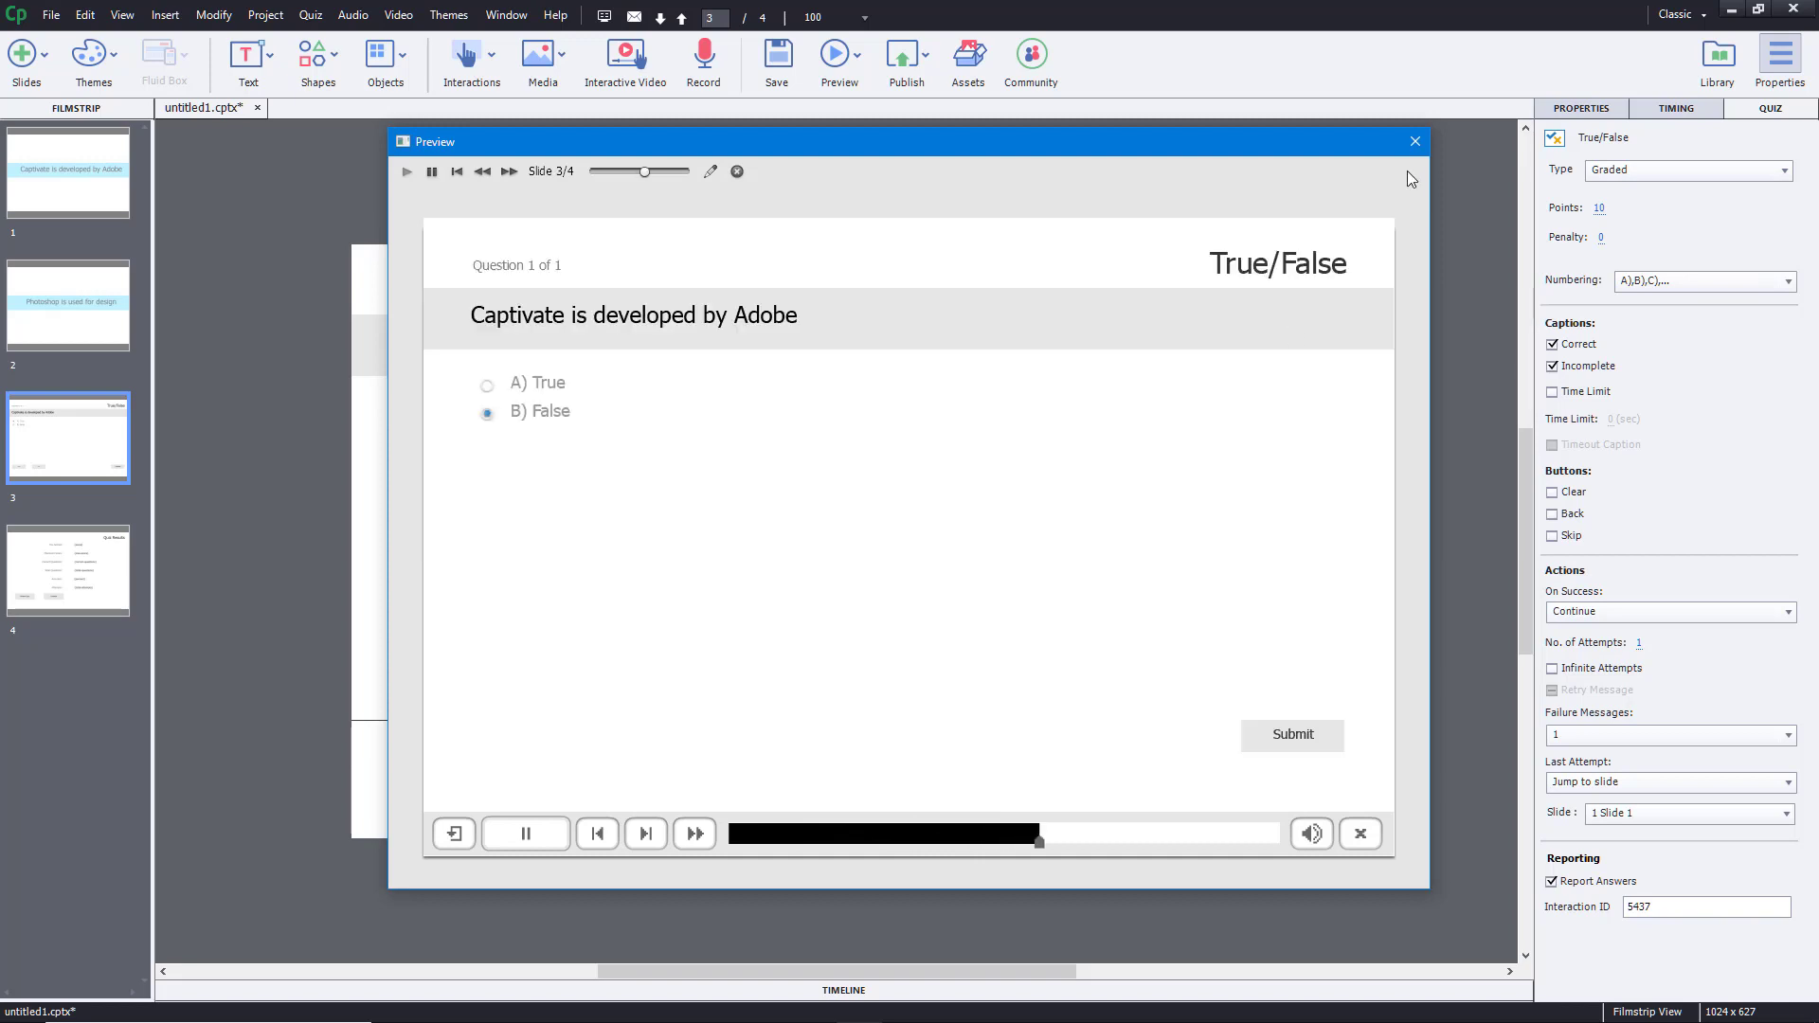
click(1413, 142)
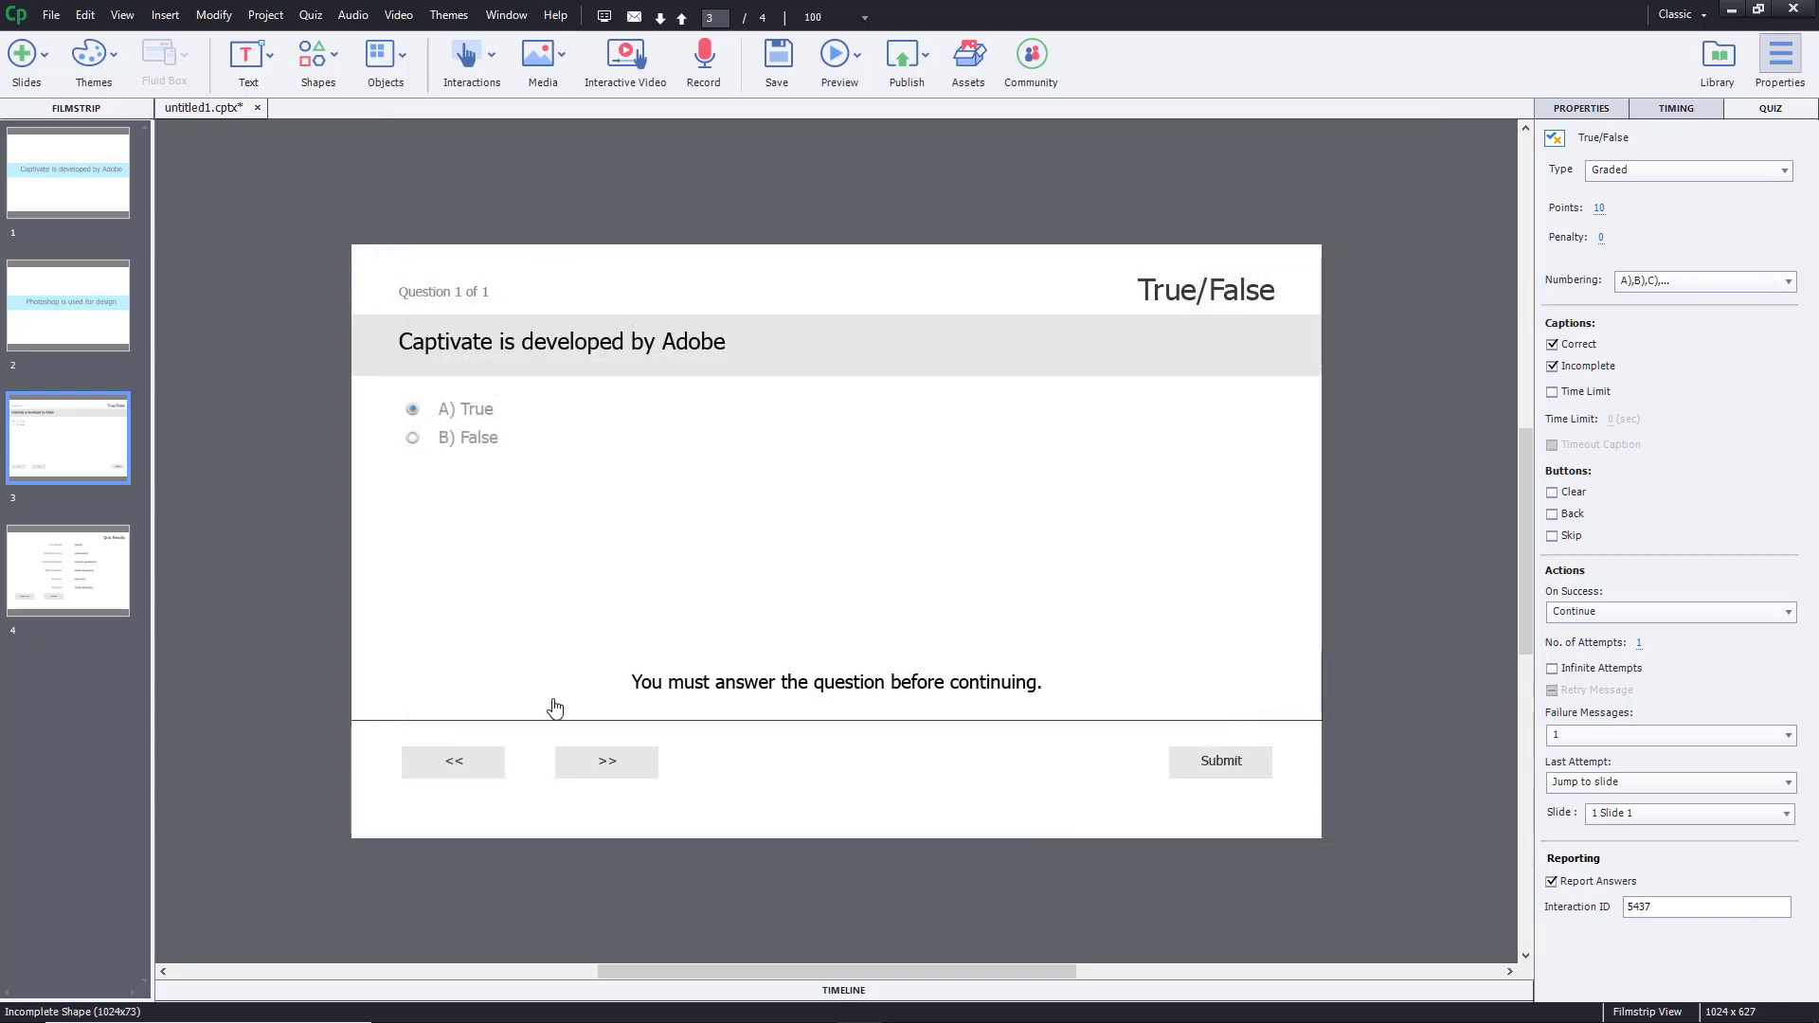
Step: Select slide 1 and review its timing and general properties
click(112, 328)
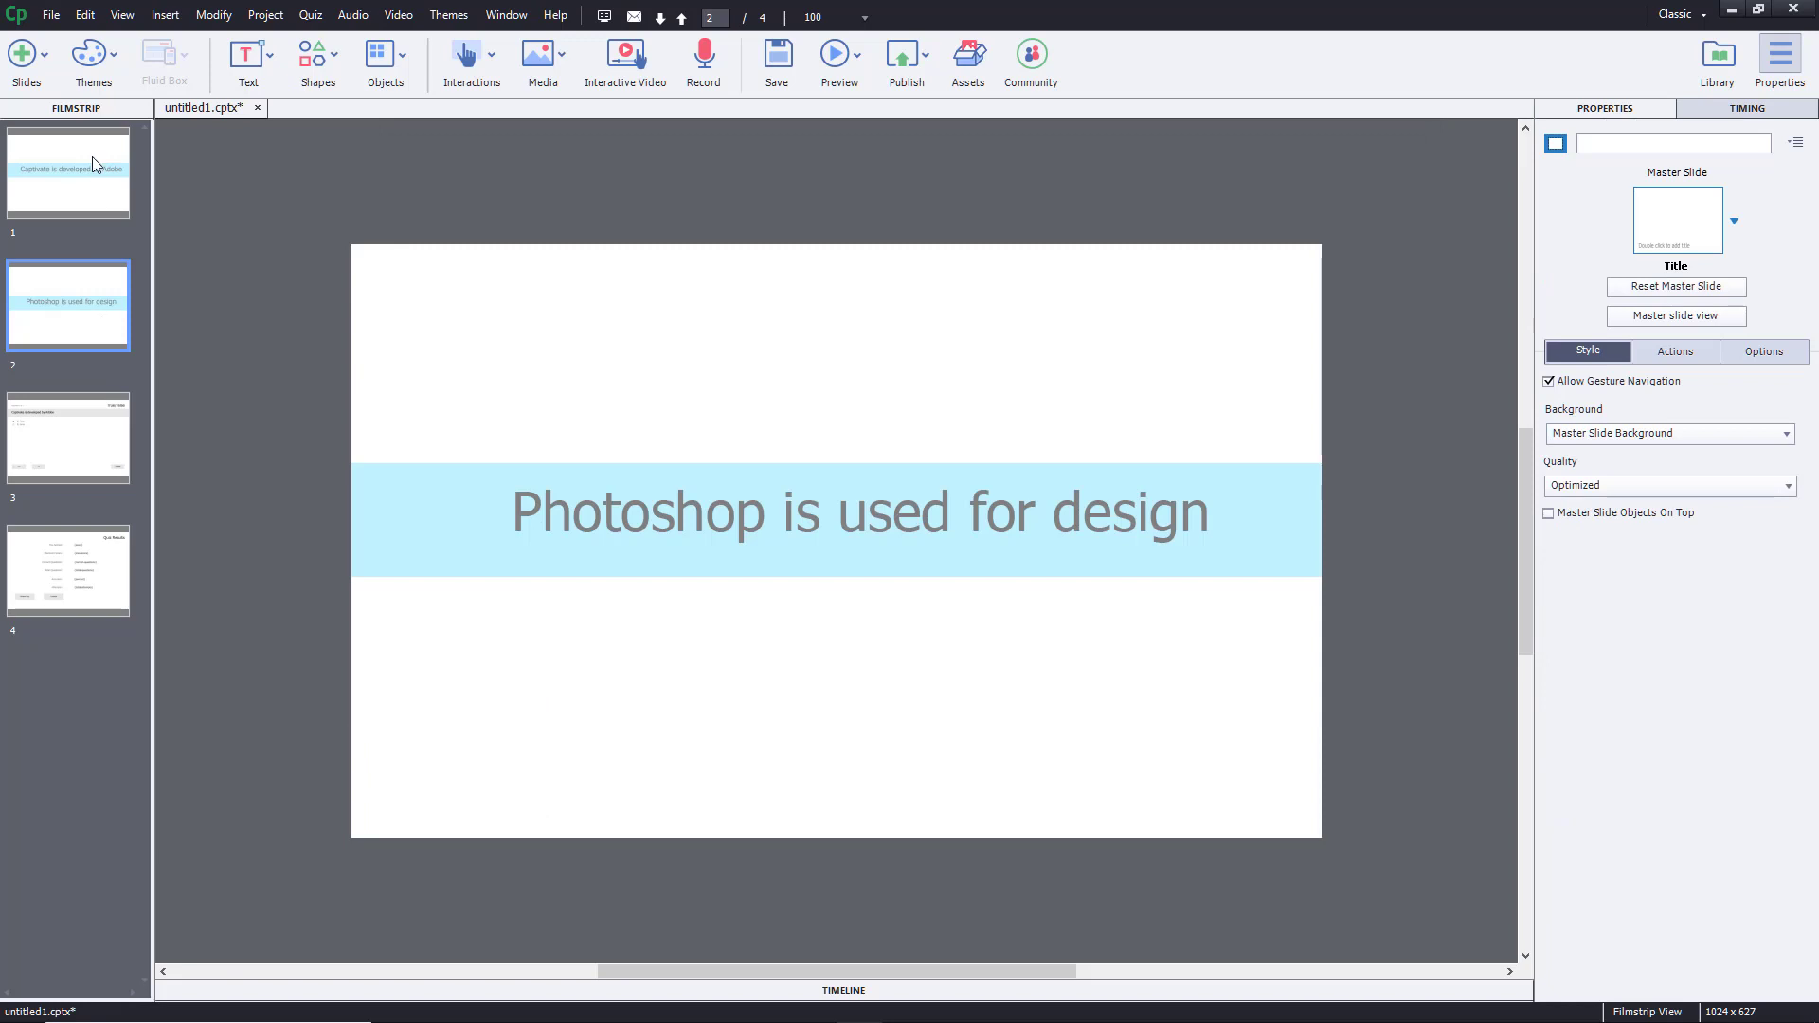
click(85, 189)
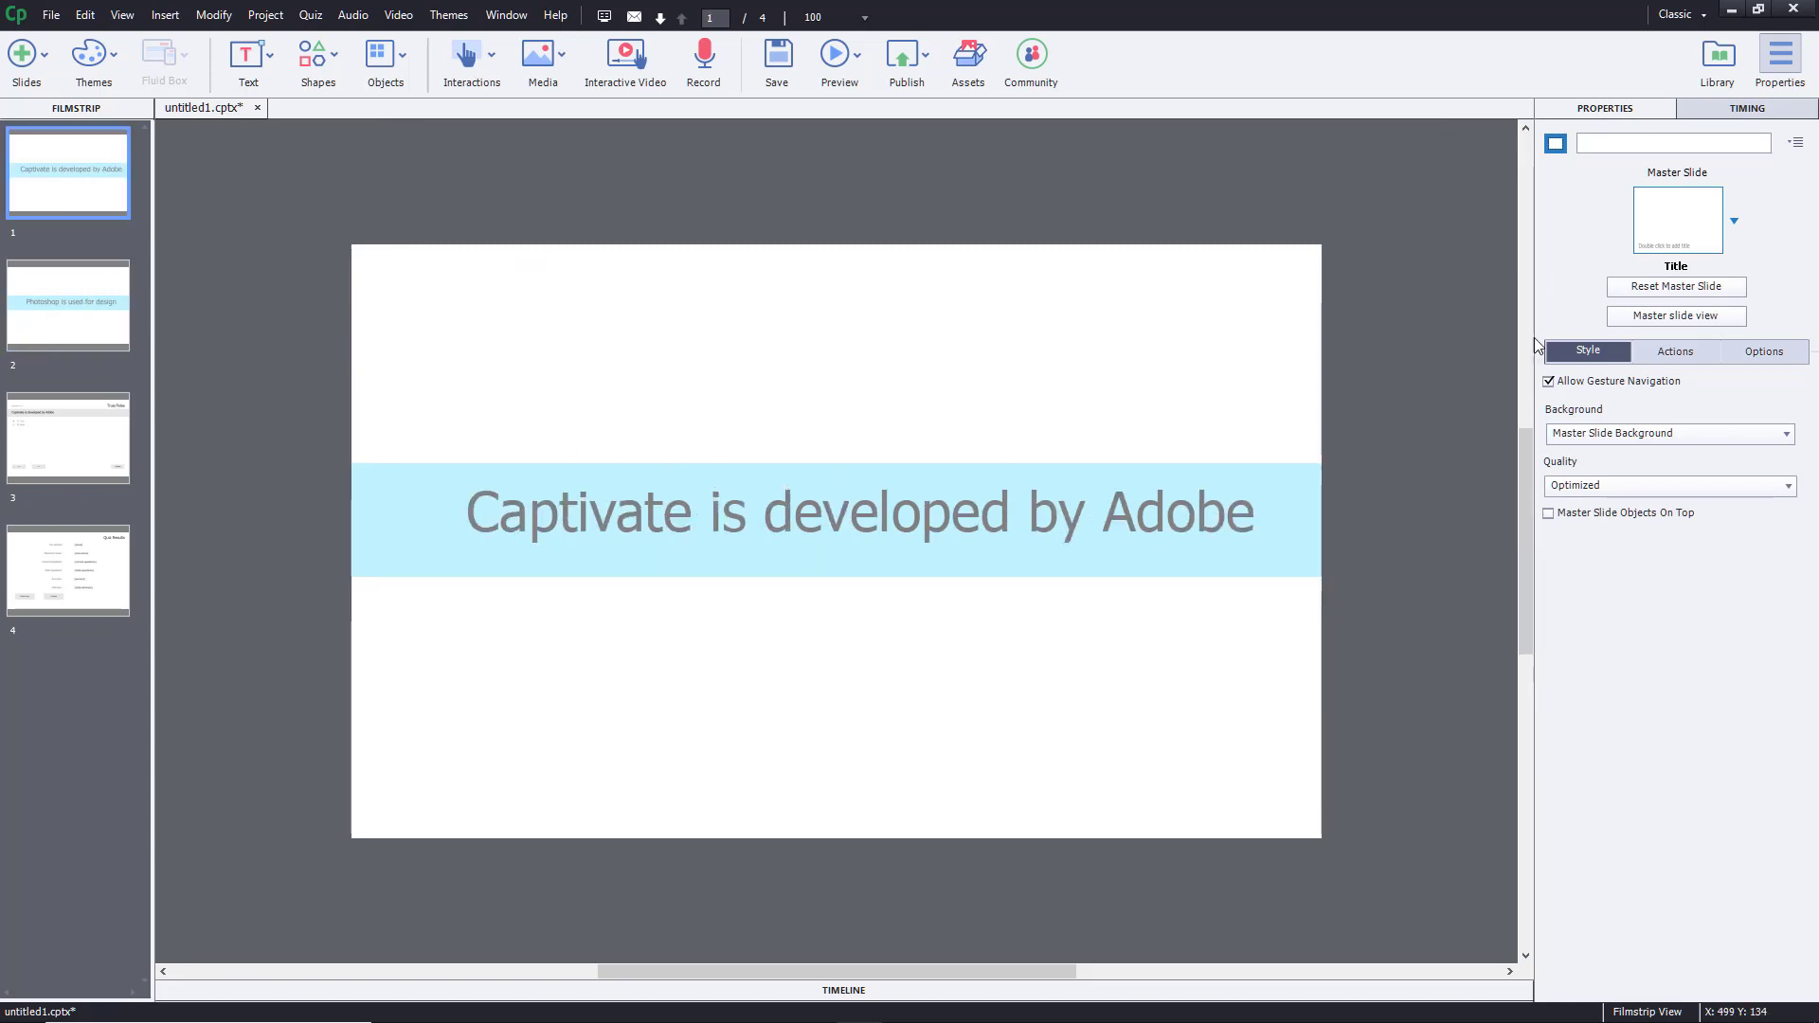
click(1720, 114)
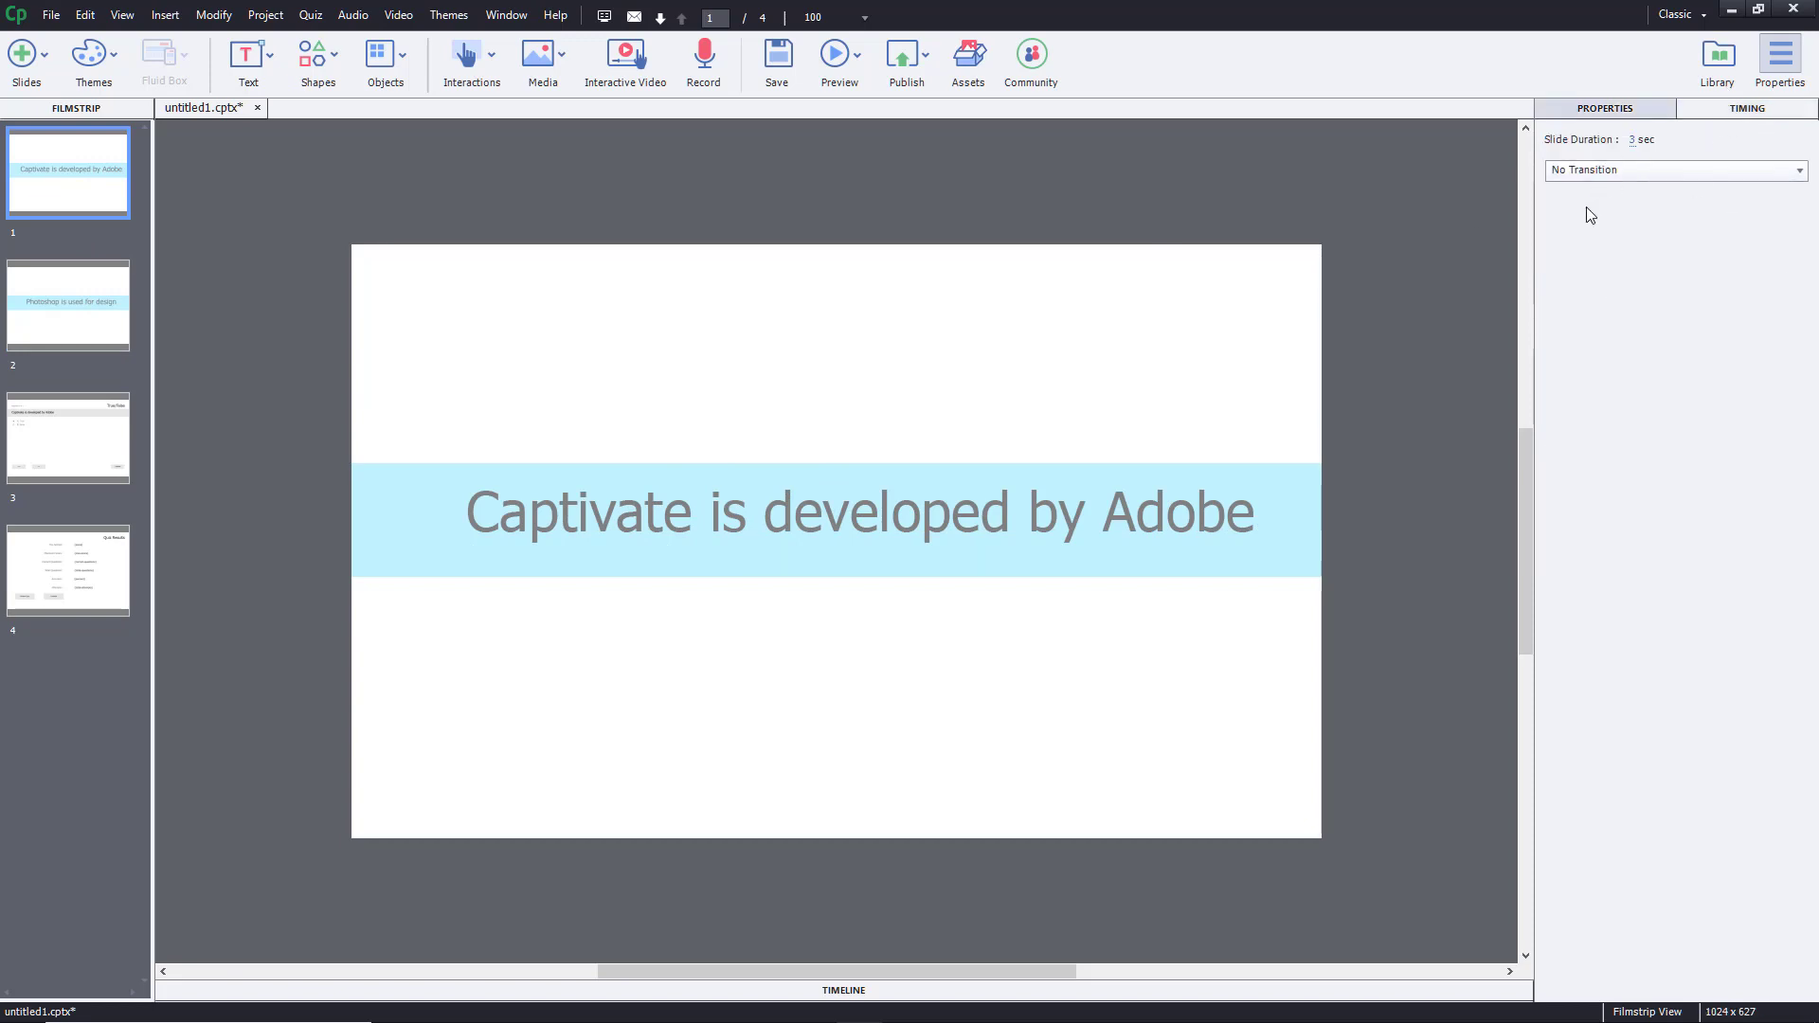
click(1608, 113)
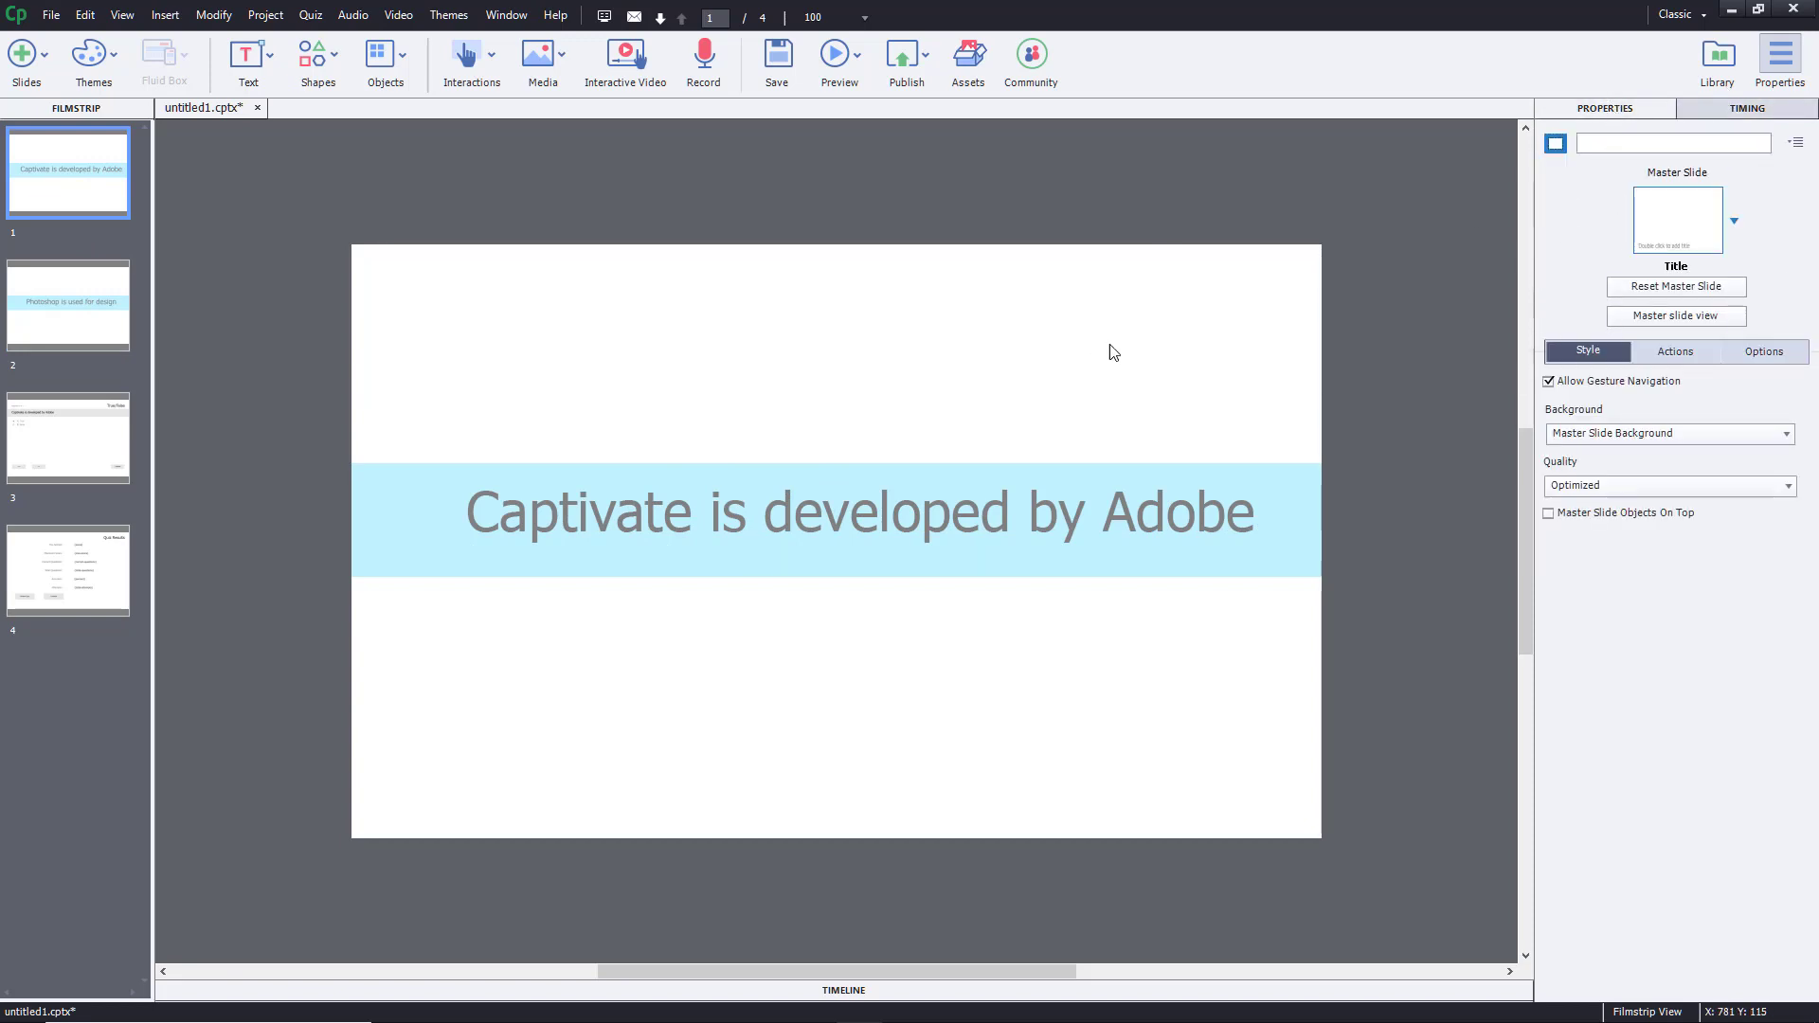
Step: Insert a click box on slide 1 and drag its corners out to the slide edges
click(495, 73)
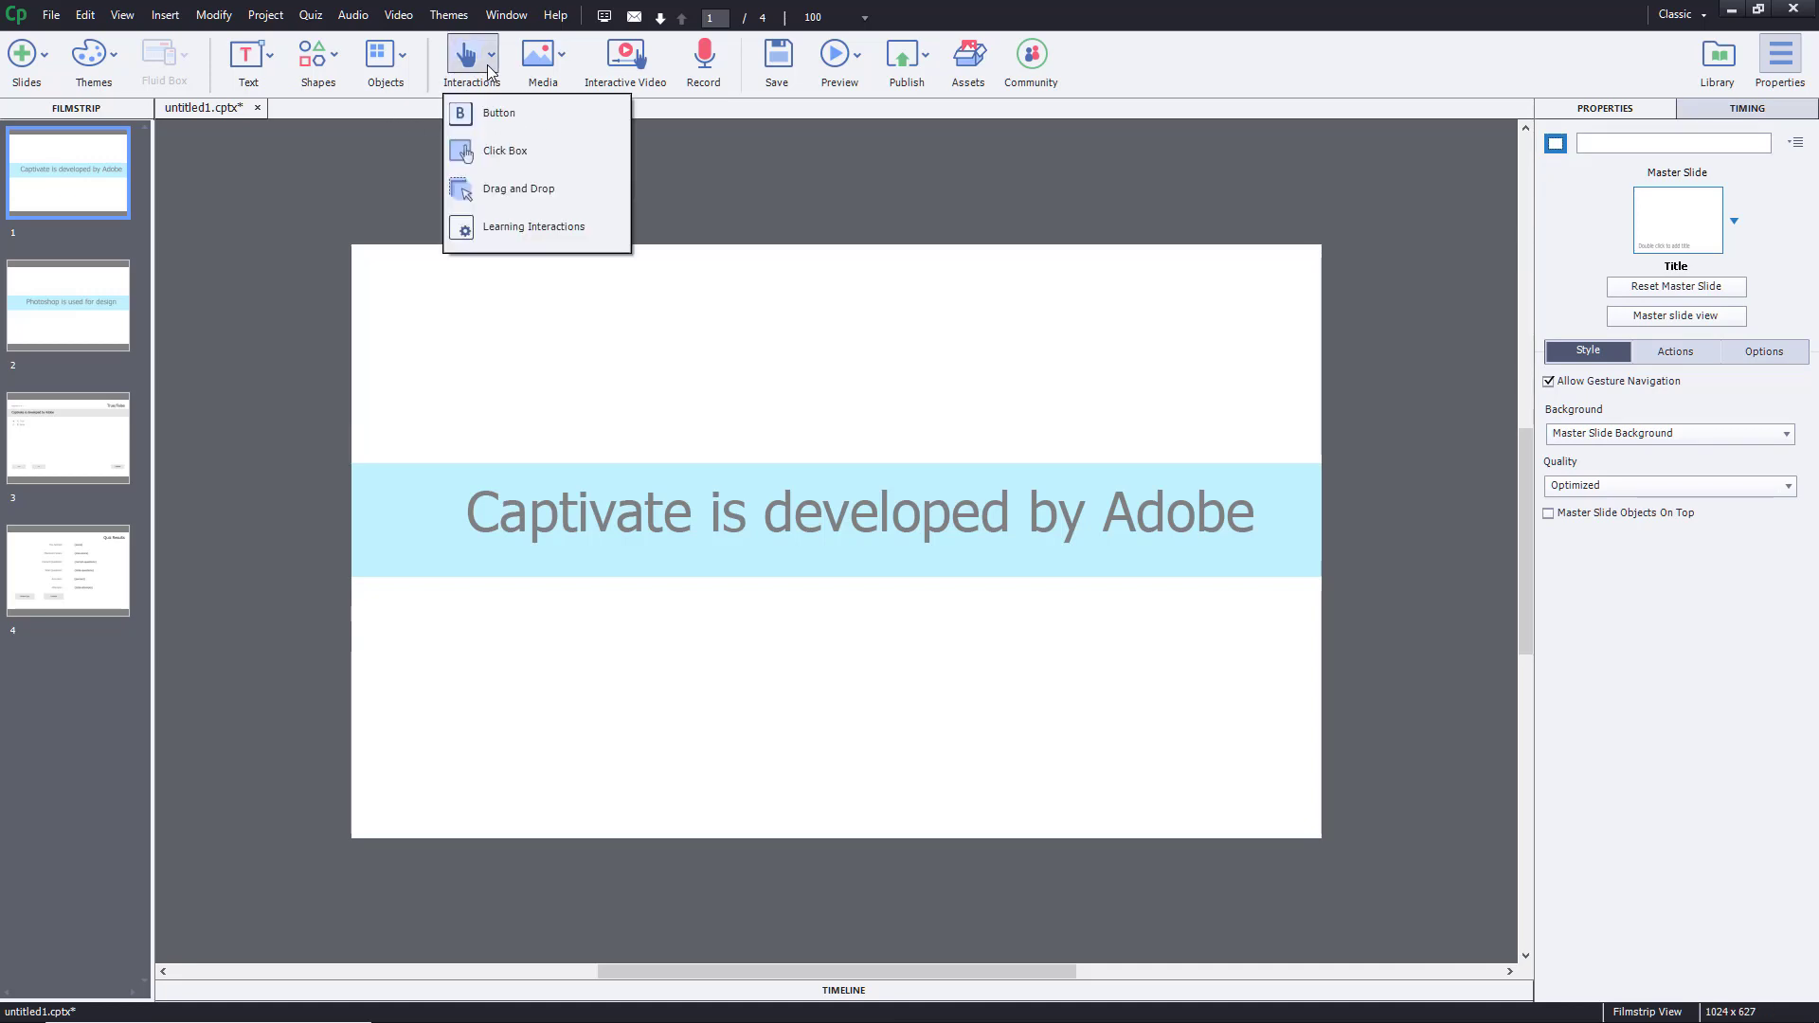
click(513, 157)
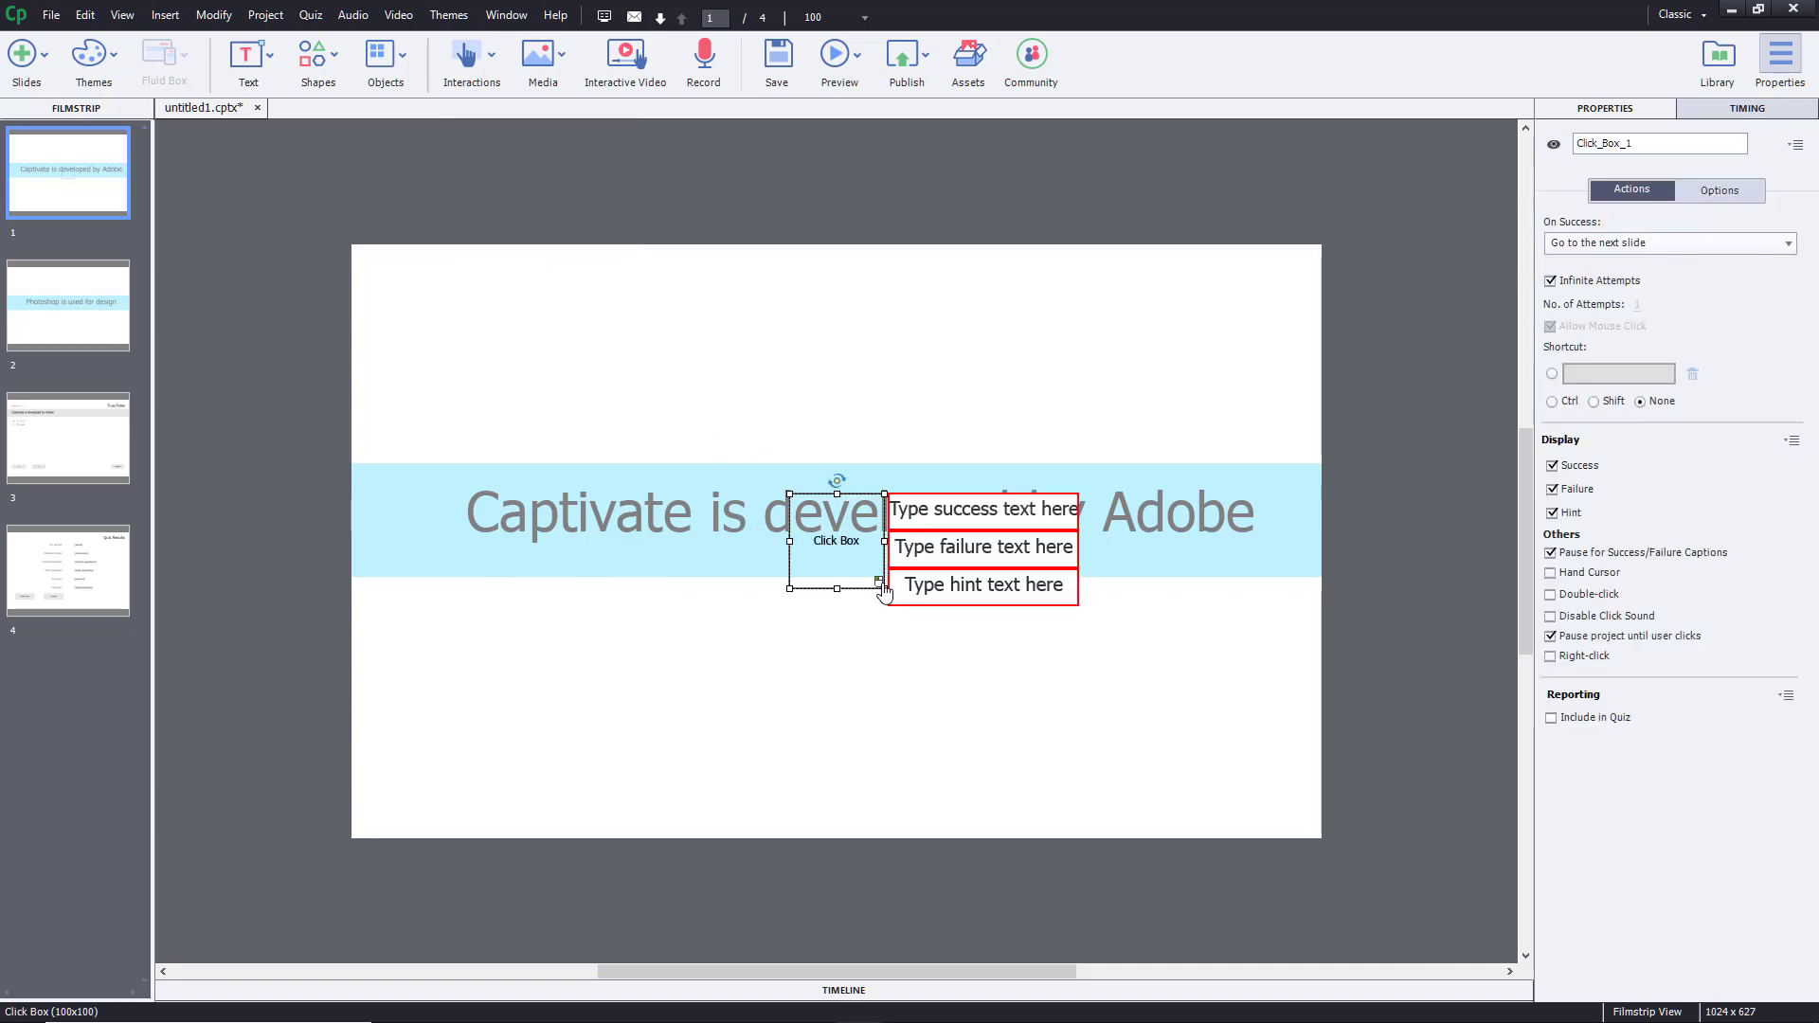
click(1039, 592)
click(844, 547)
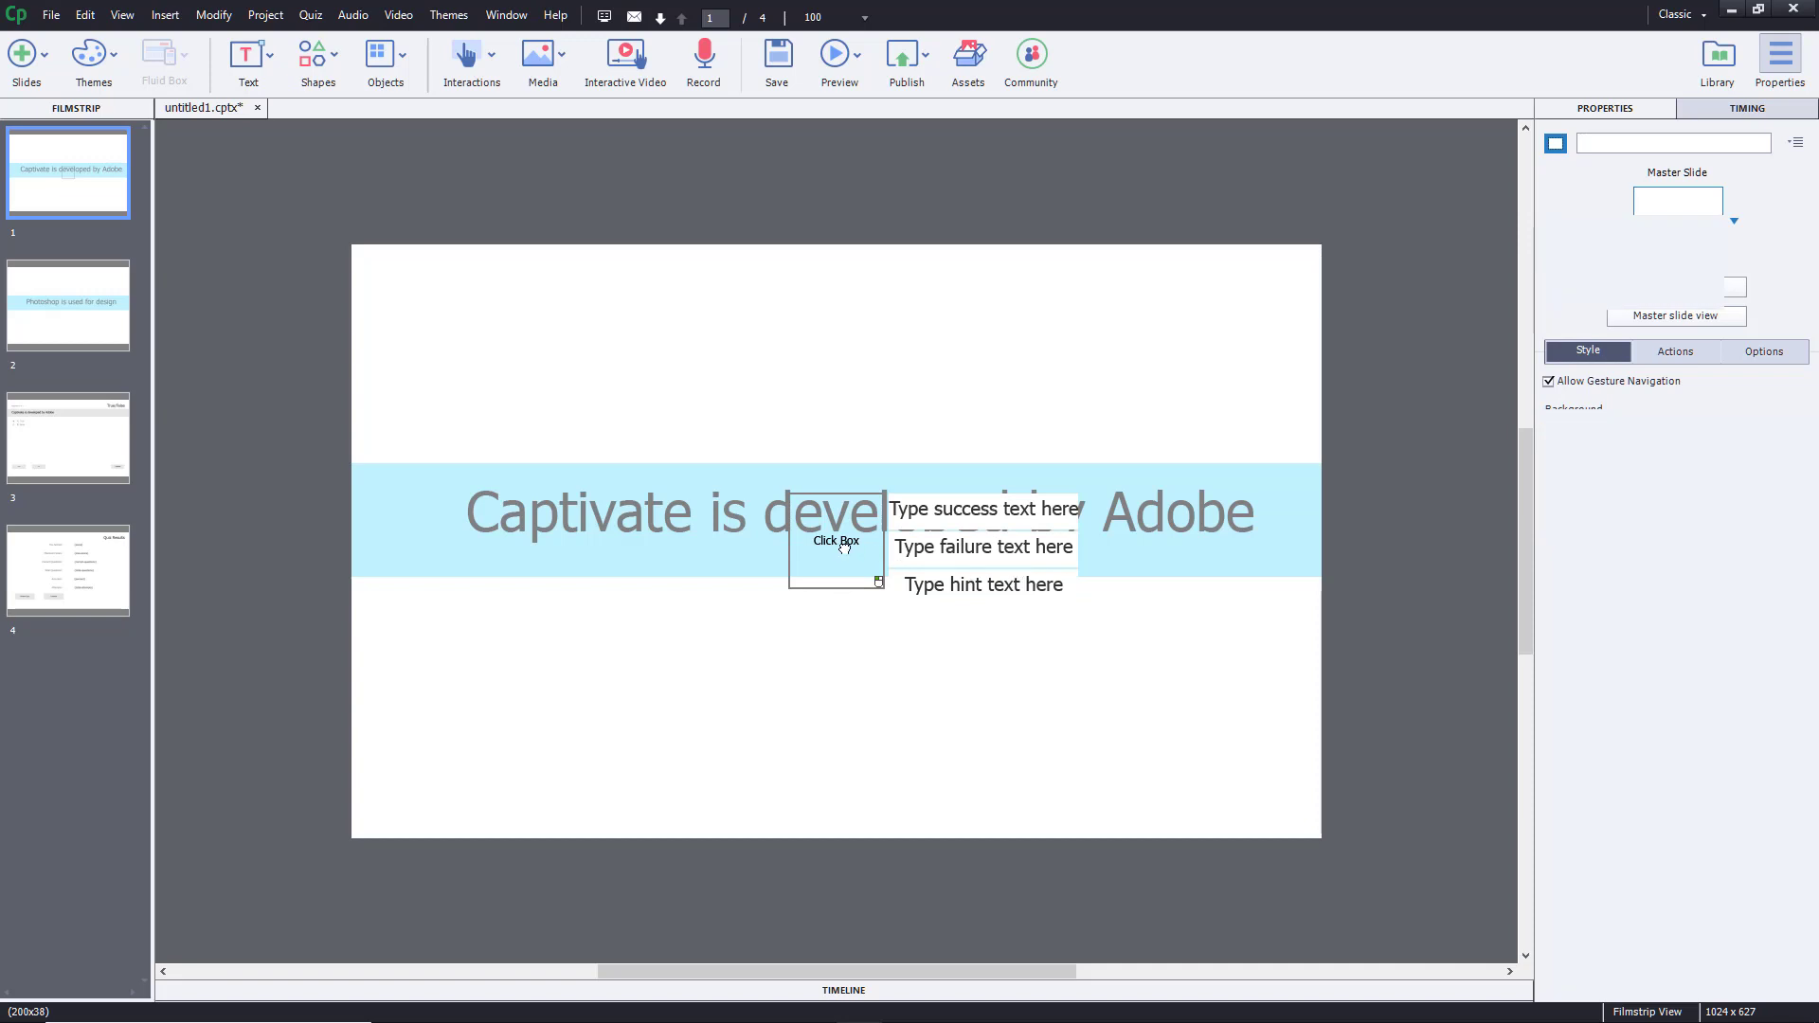
drag(880, 582, 1310, 832)
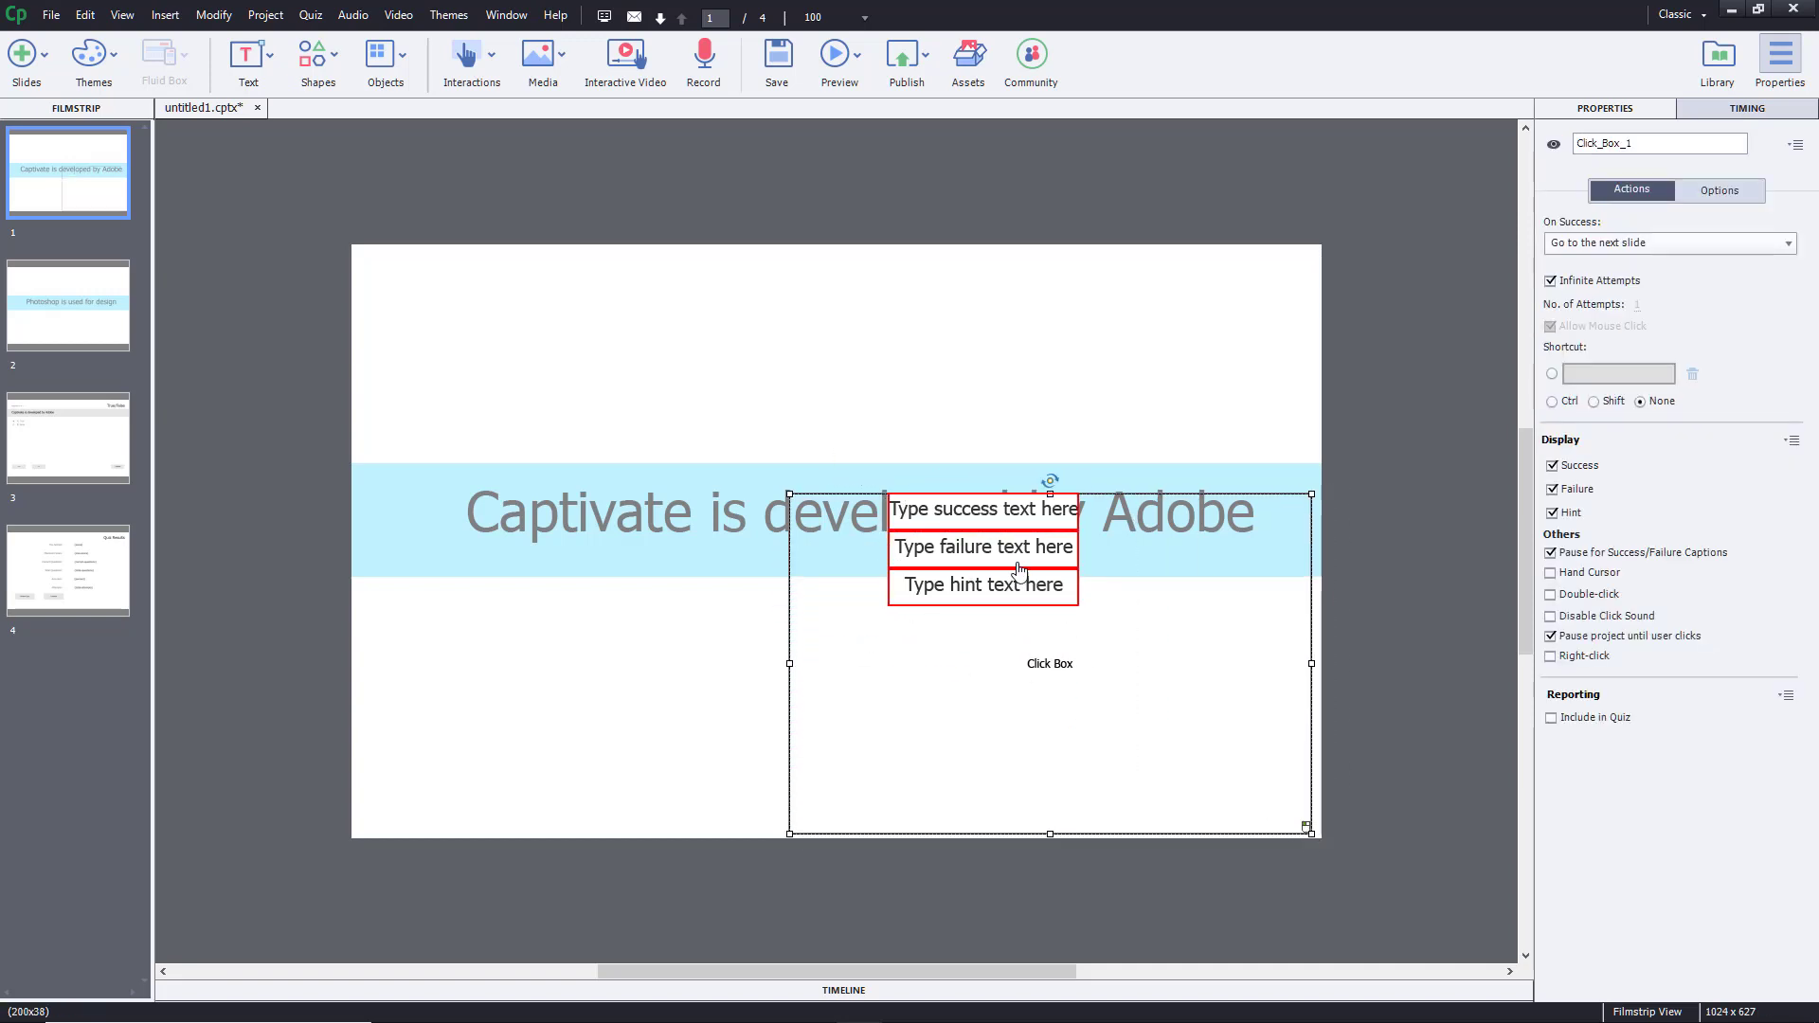
drag(789, 494, 351, 242)
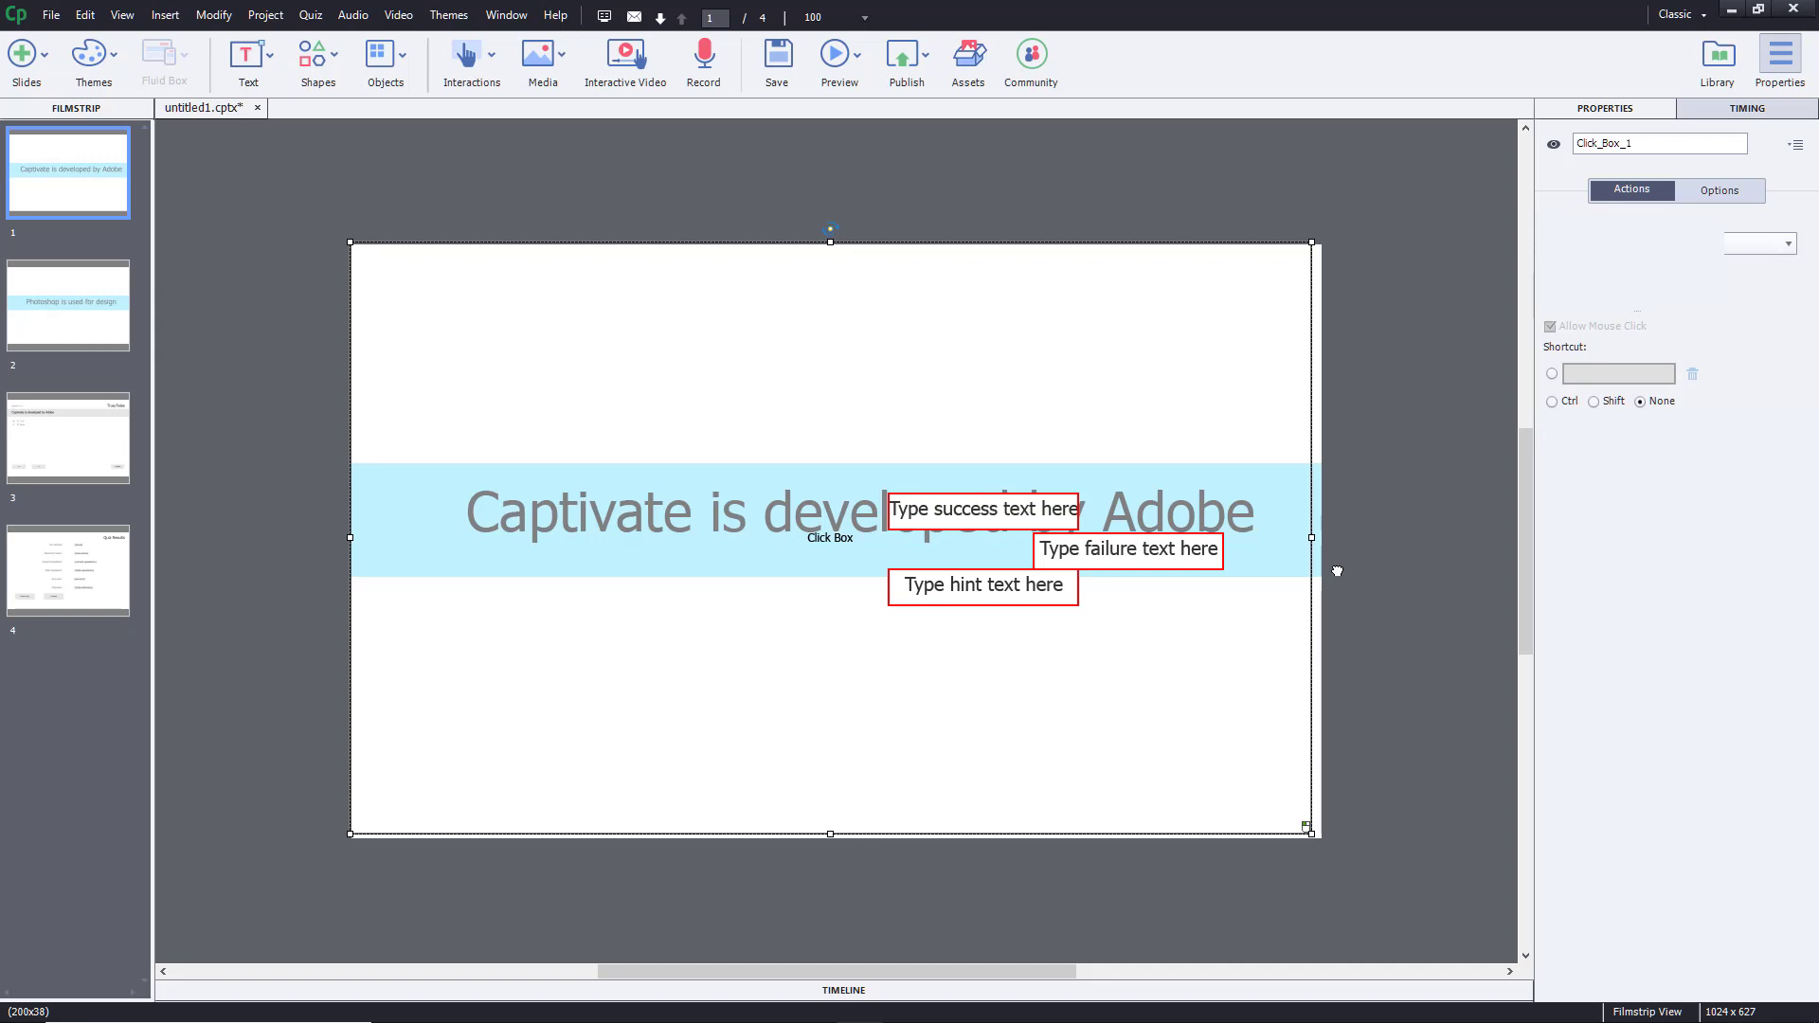
drag(1310, 833, 1317, 841)
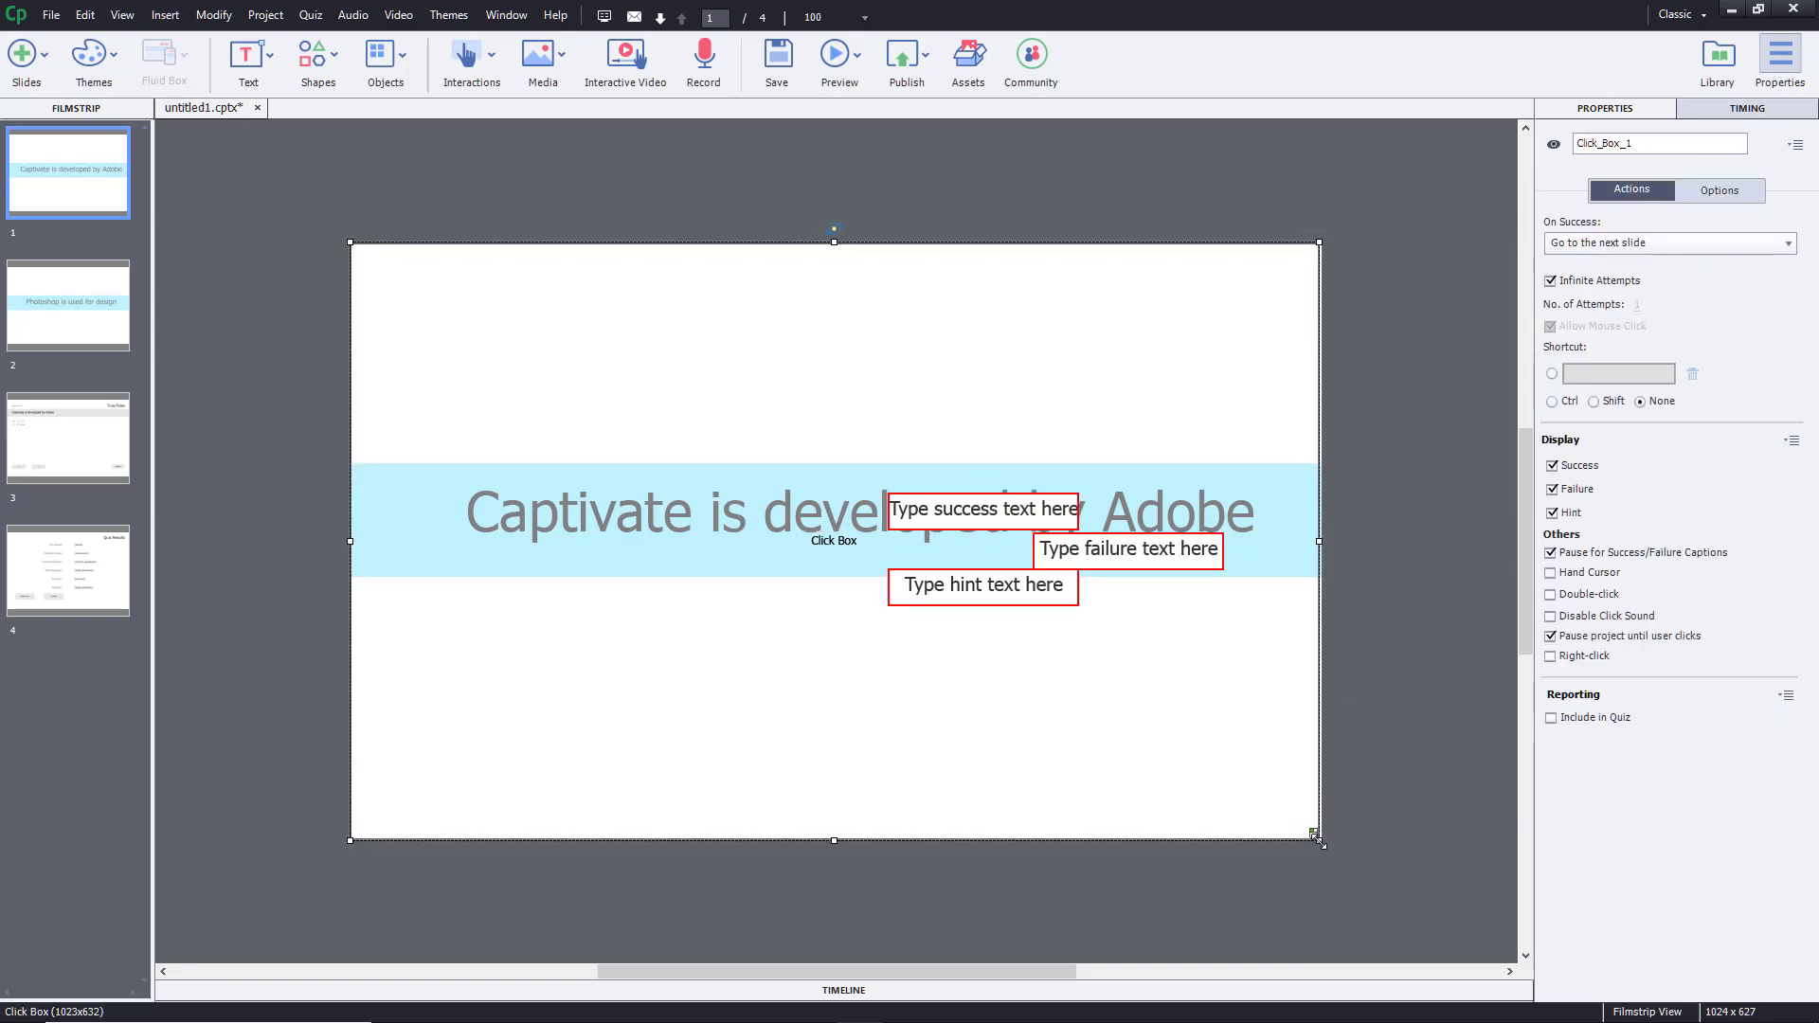
Step: Delete the Success, Failure and Hint captions, confirming each, then reselect the click box
click(1061, 526)
click(1057, 517)
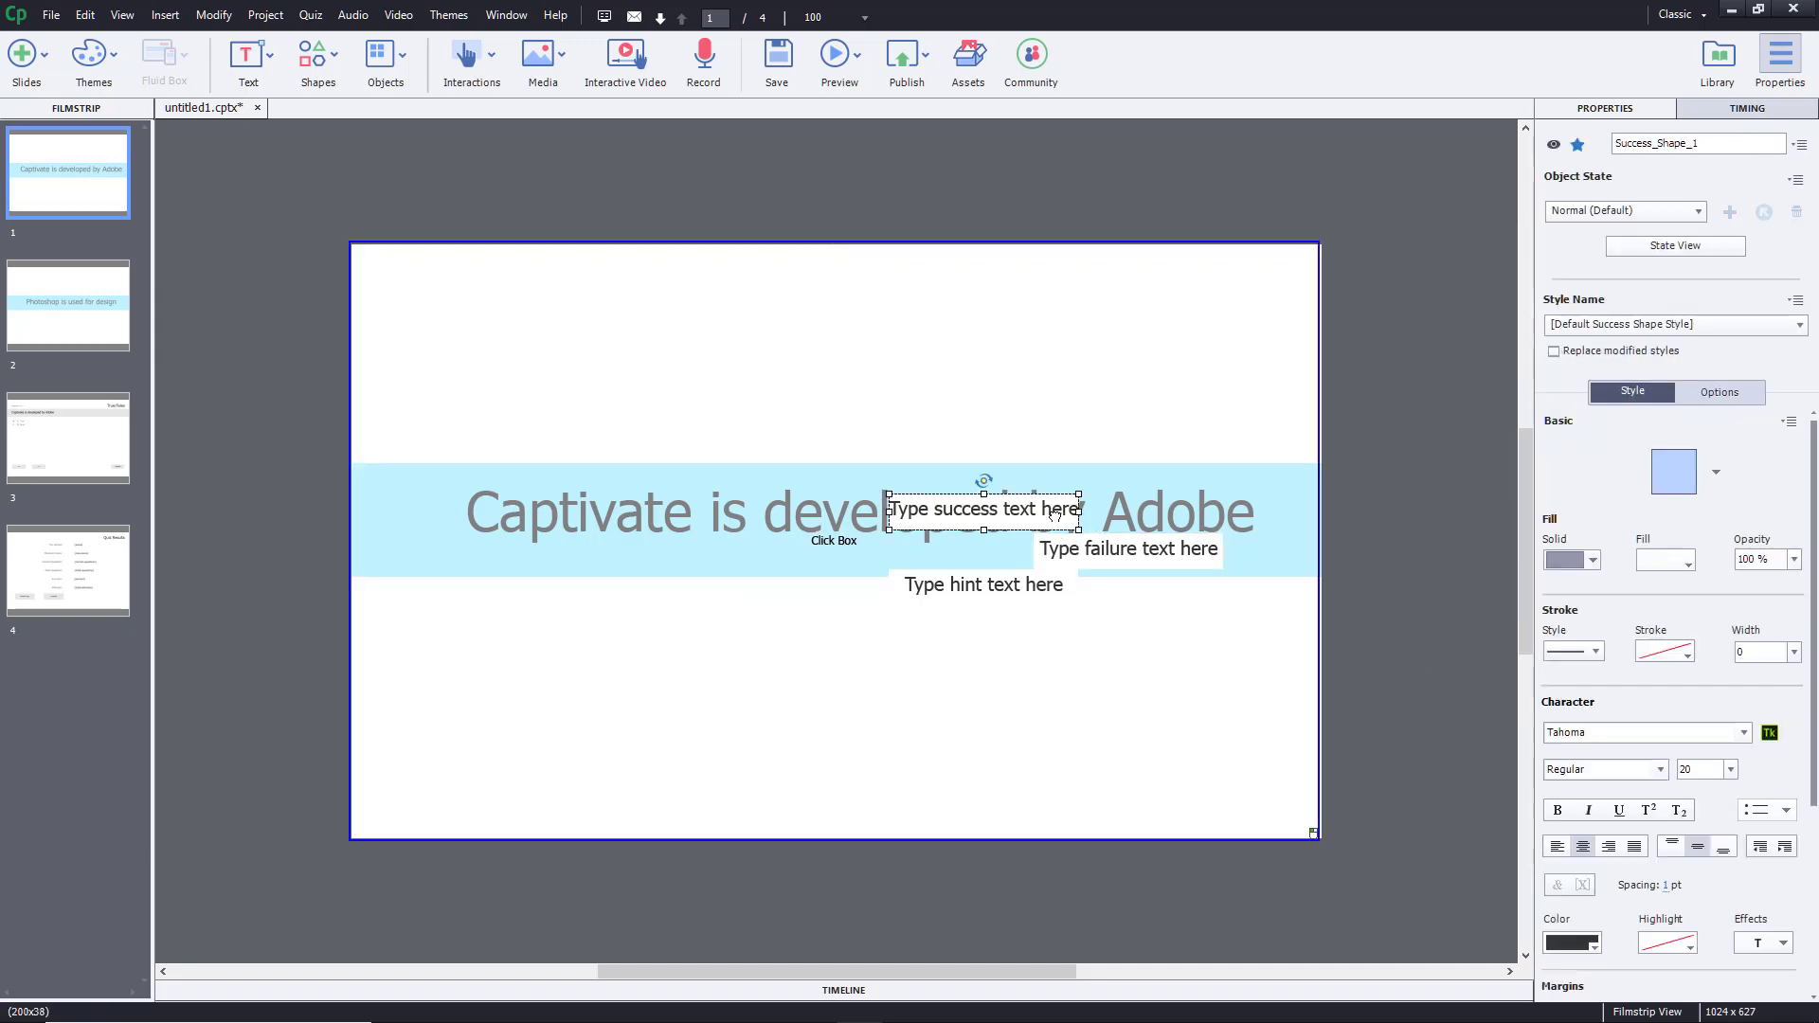
key(Delete)
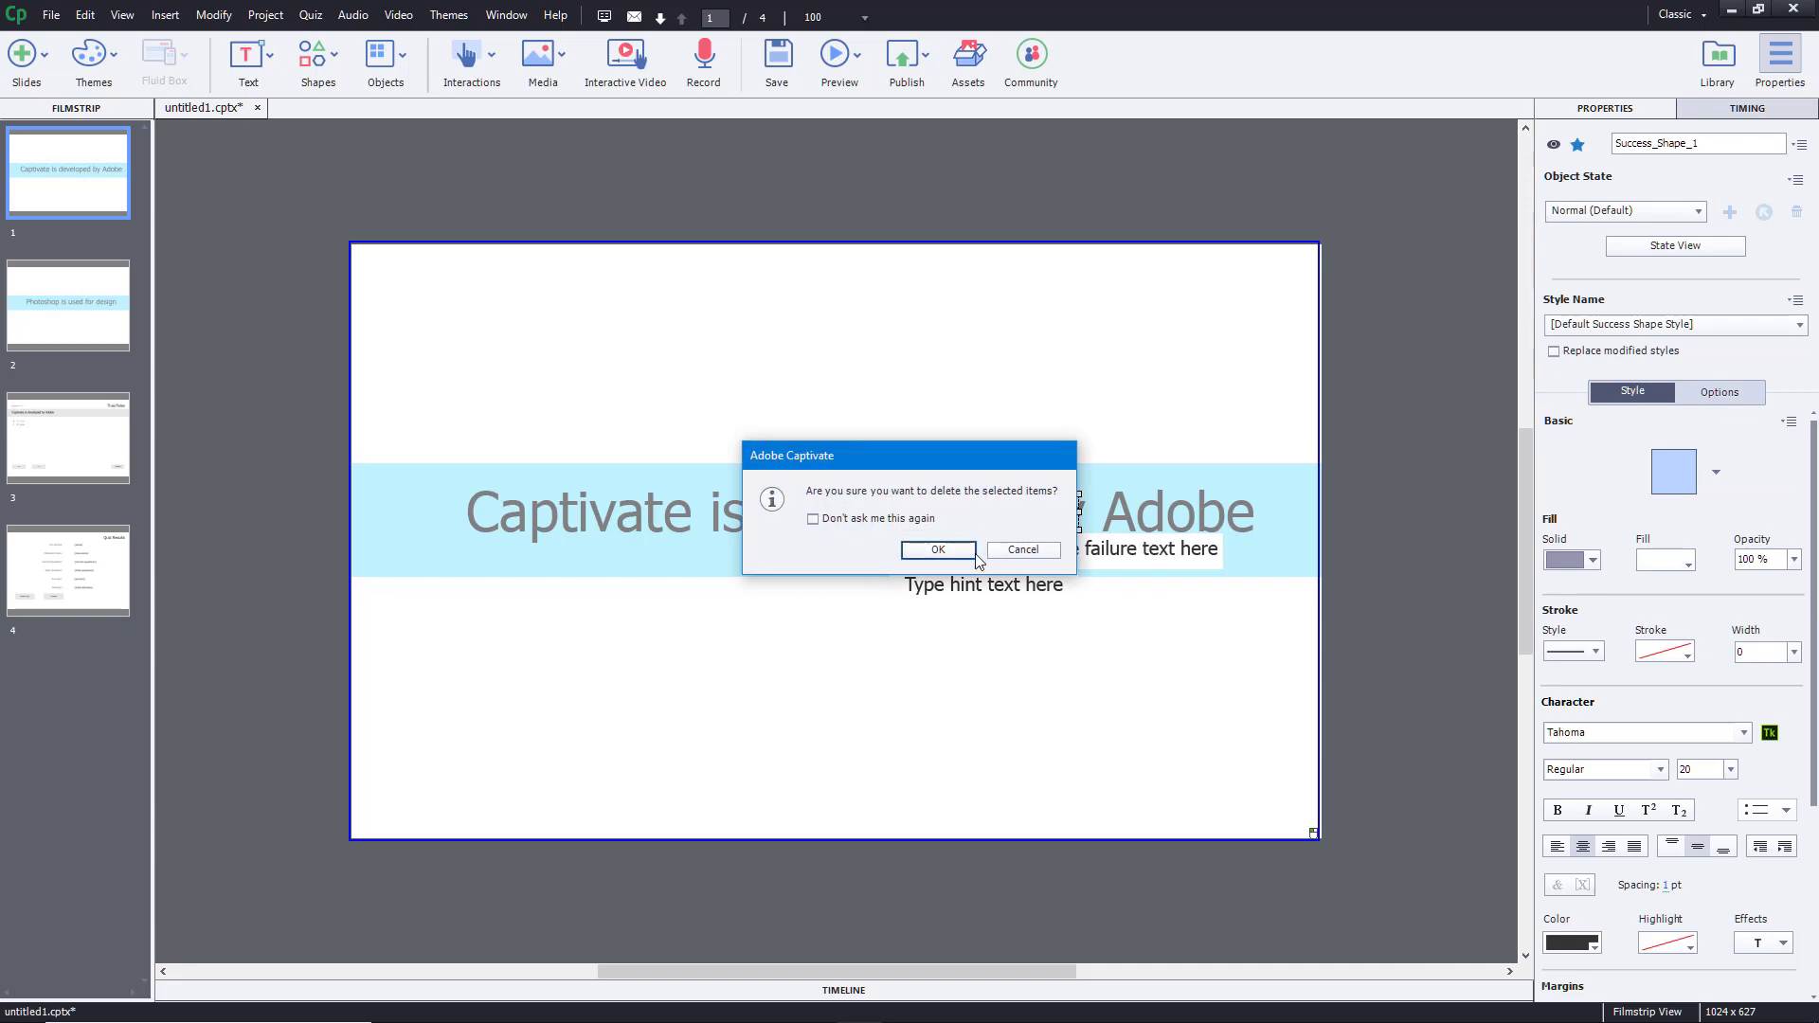
click(938, 550)
click(1104, 557)
key(Delete)
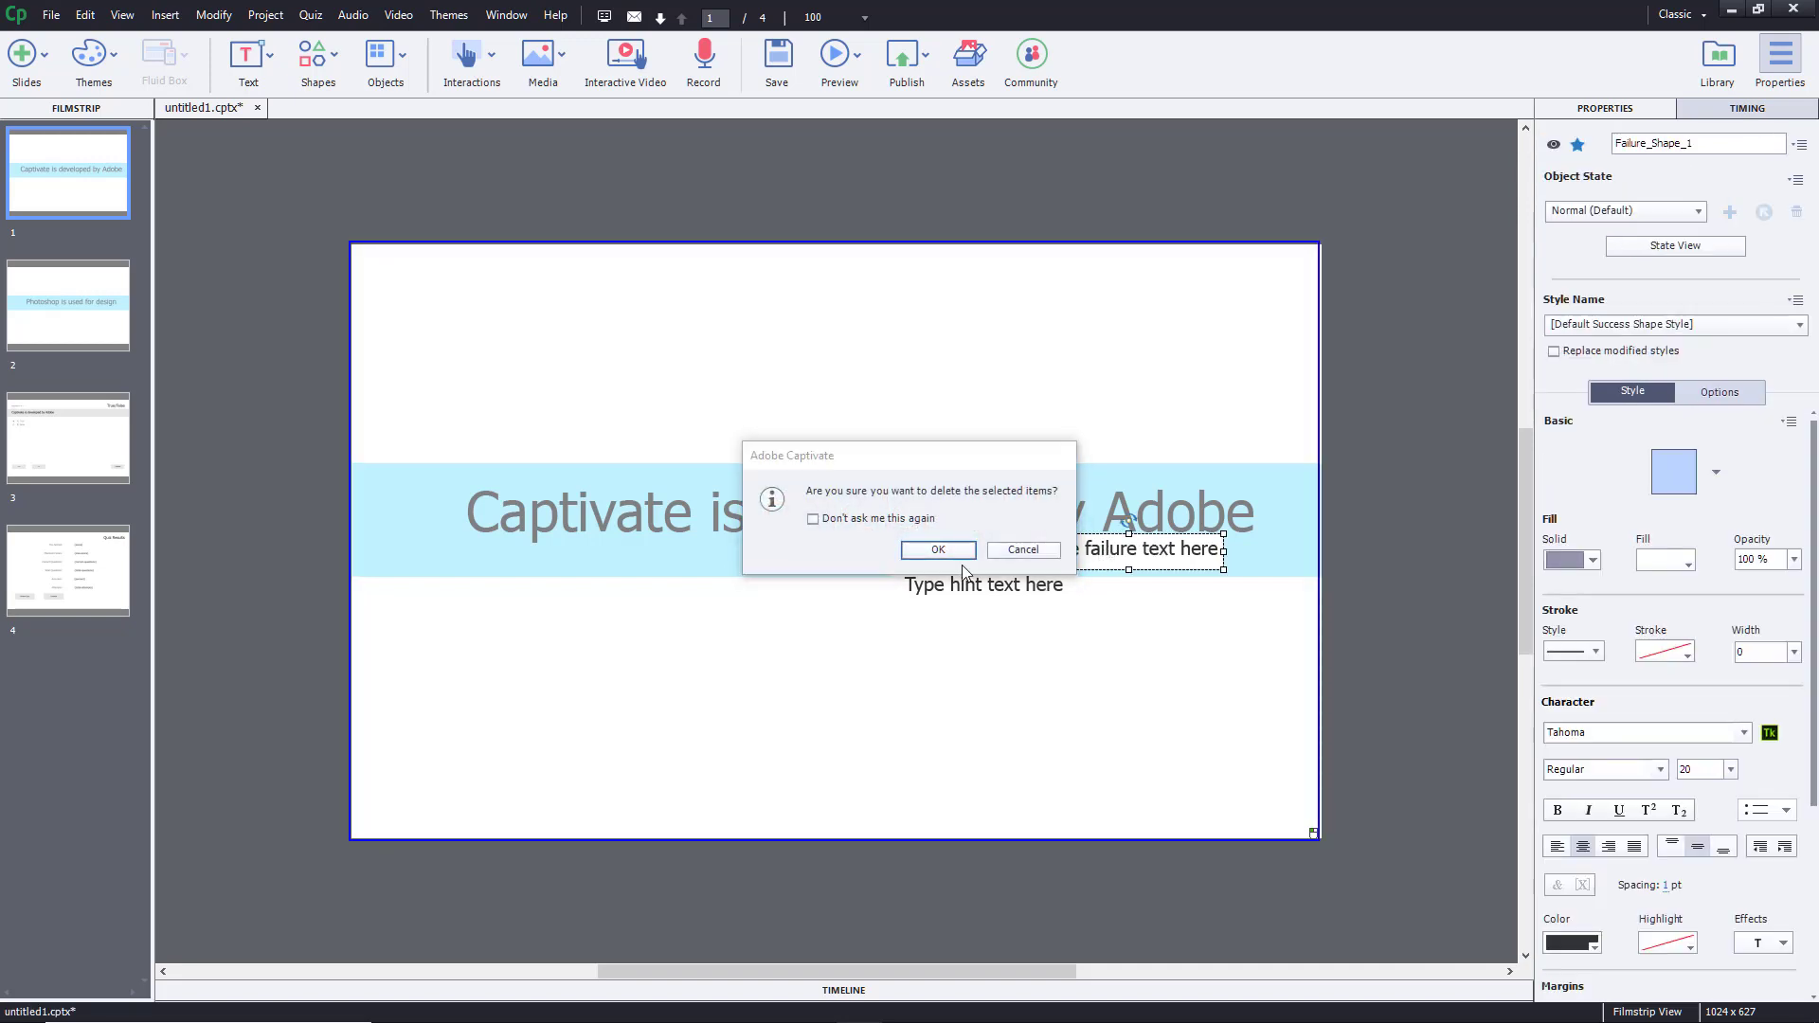
key(Return)
click(990, 592)
key(Delete)
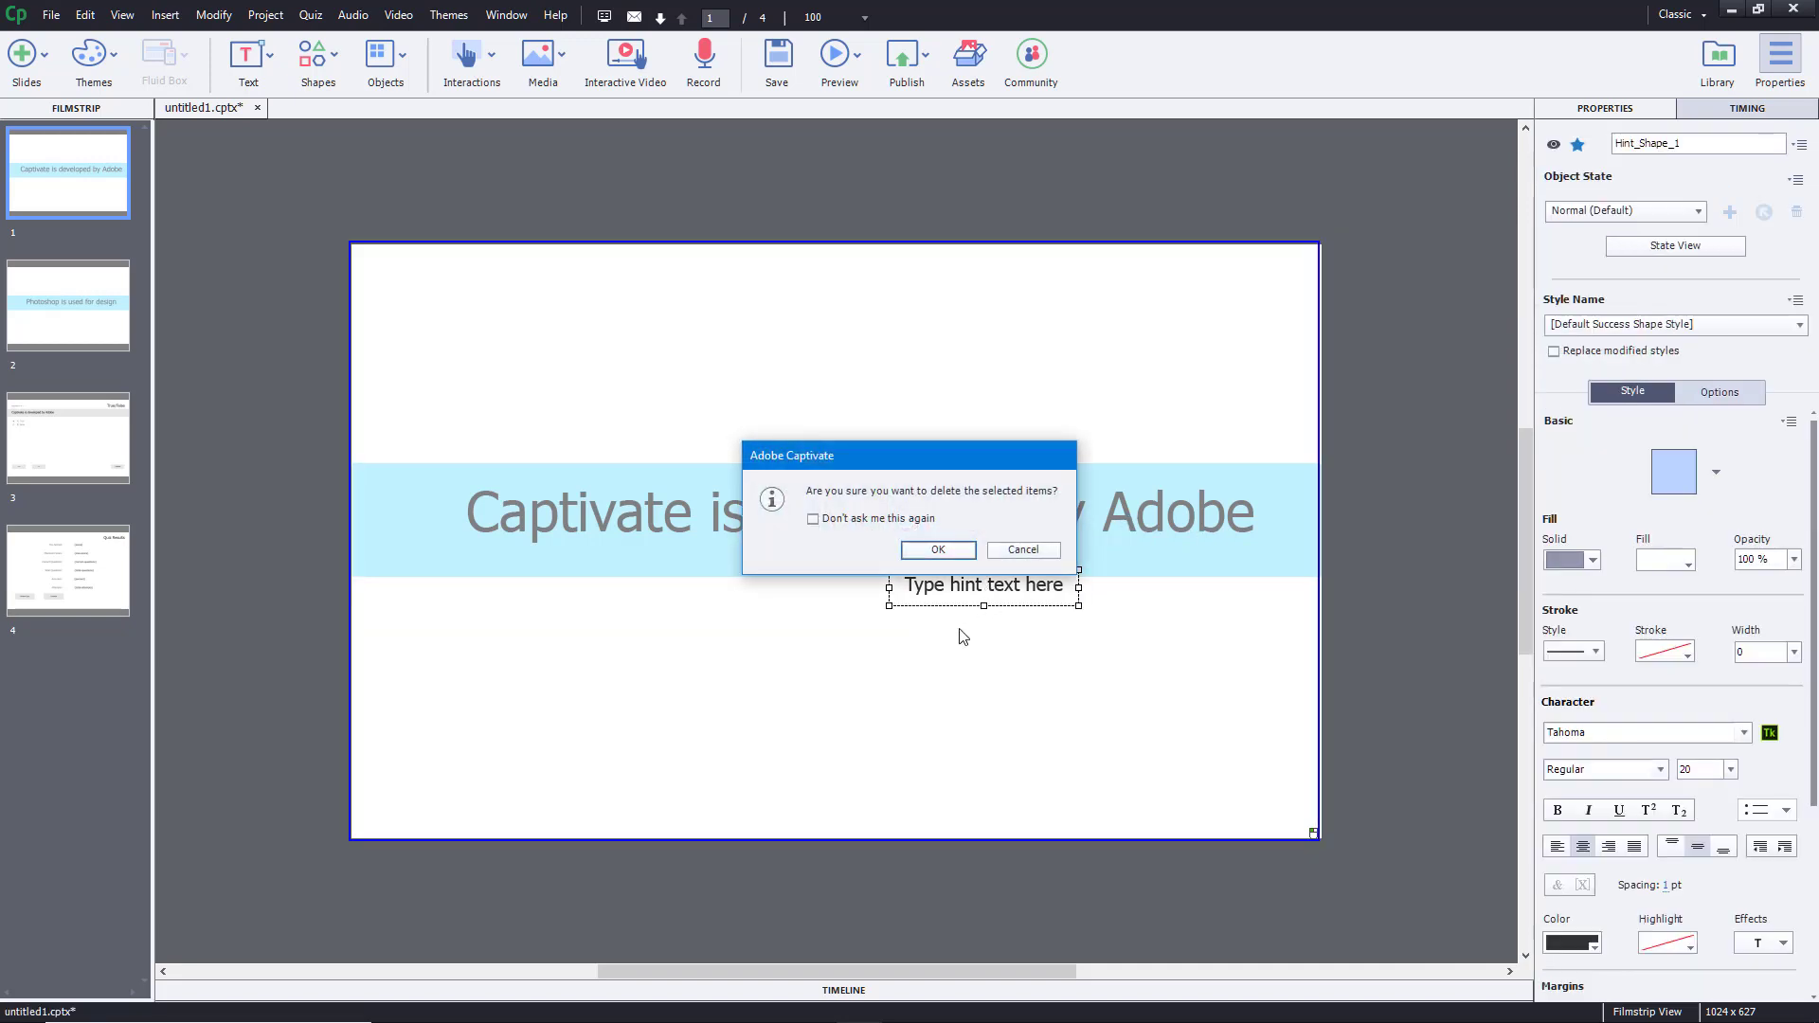
click(936, 550)
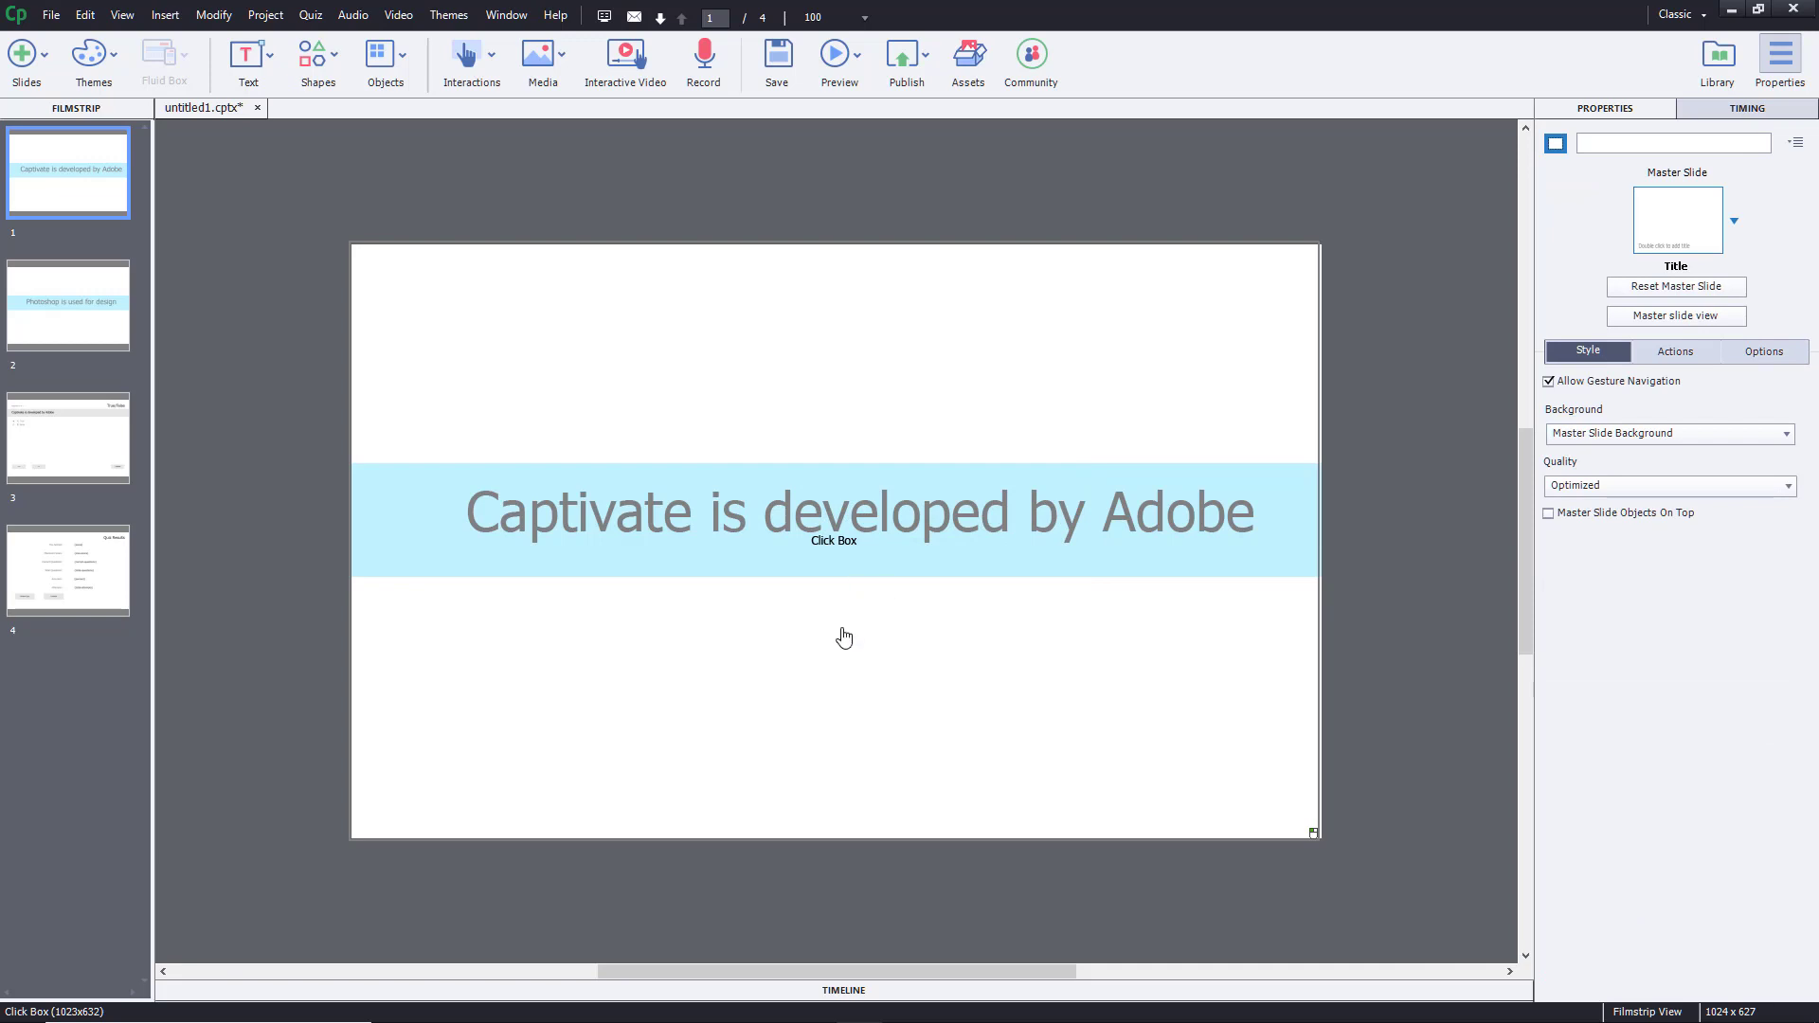
click(972, 652)
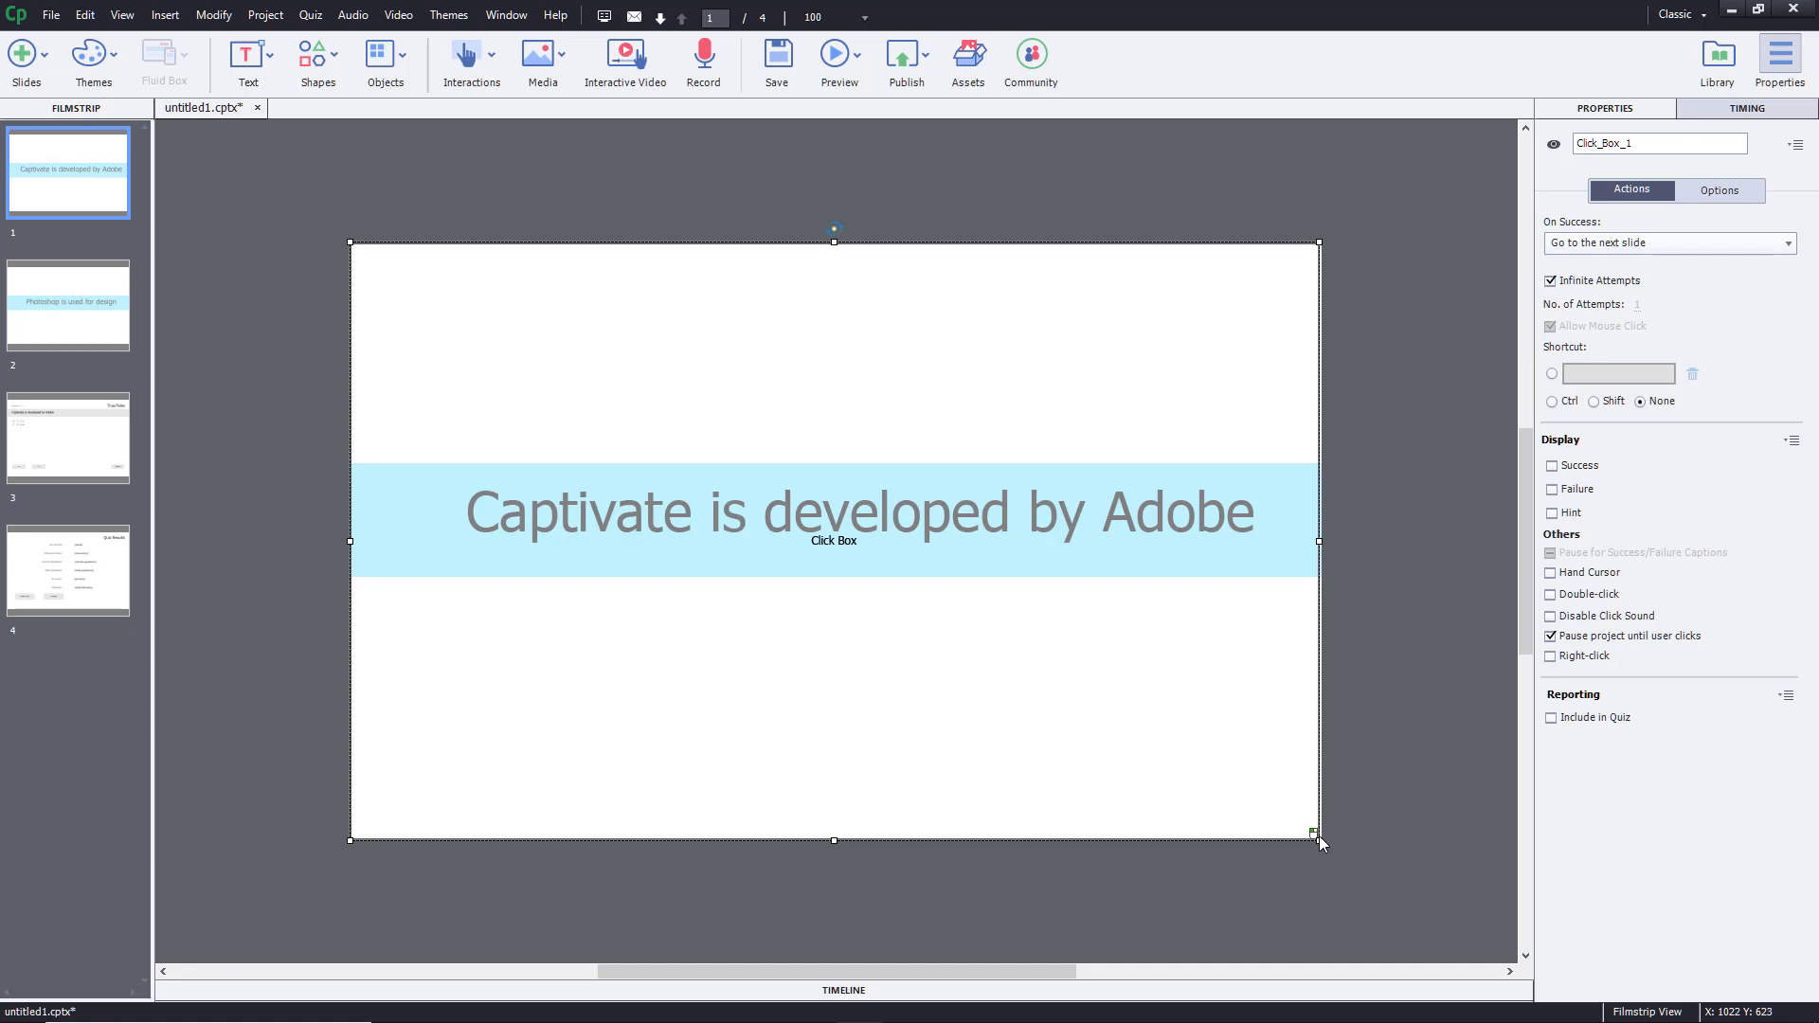
Step: Align the click box to the slide edge, copy it with Ctrl+C, and paste it onto slide 2
drag(1319, 837, 1323, 840)
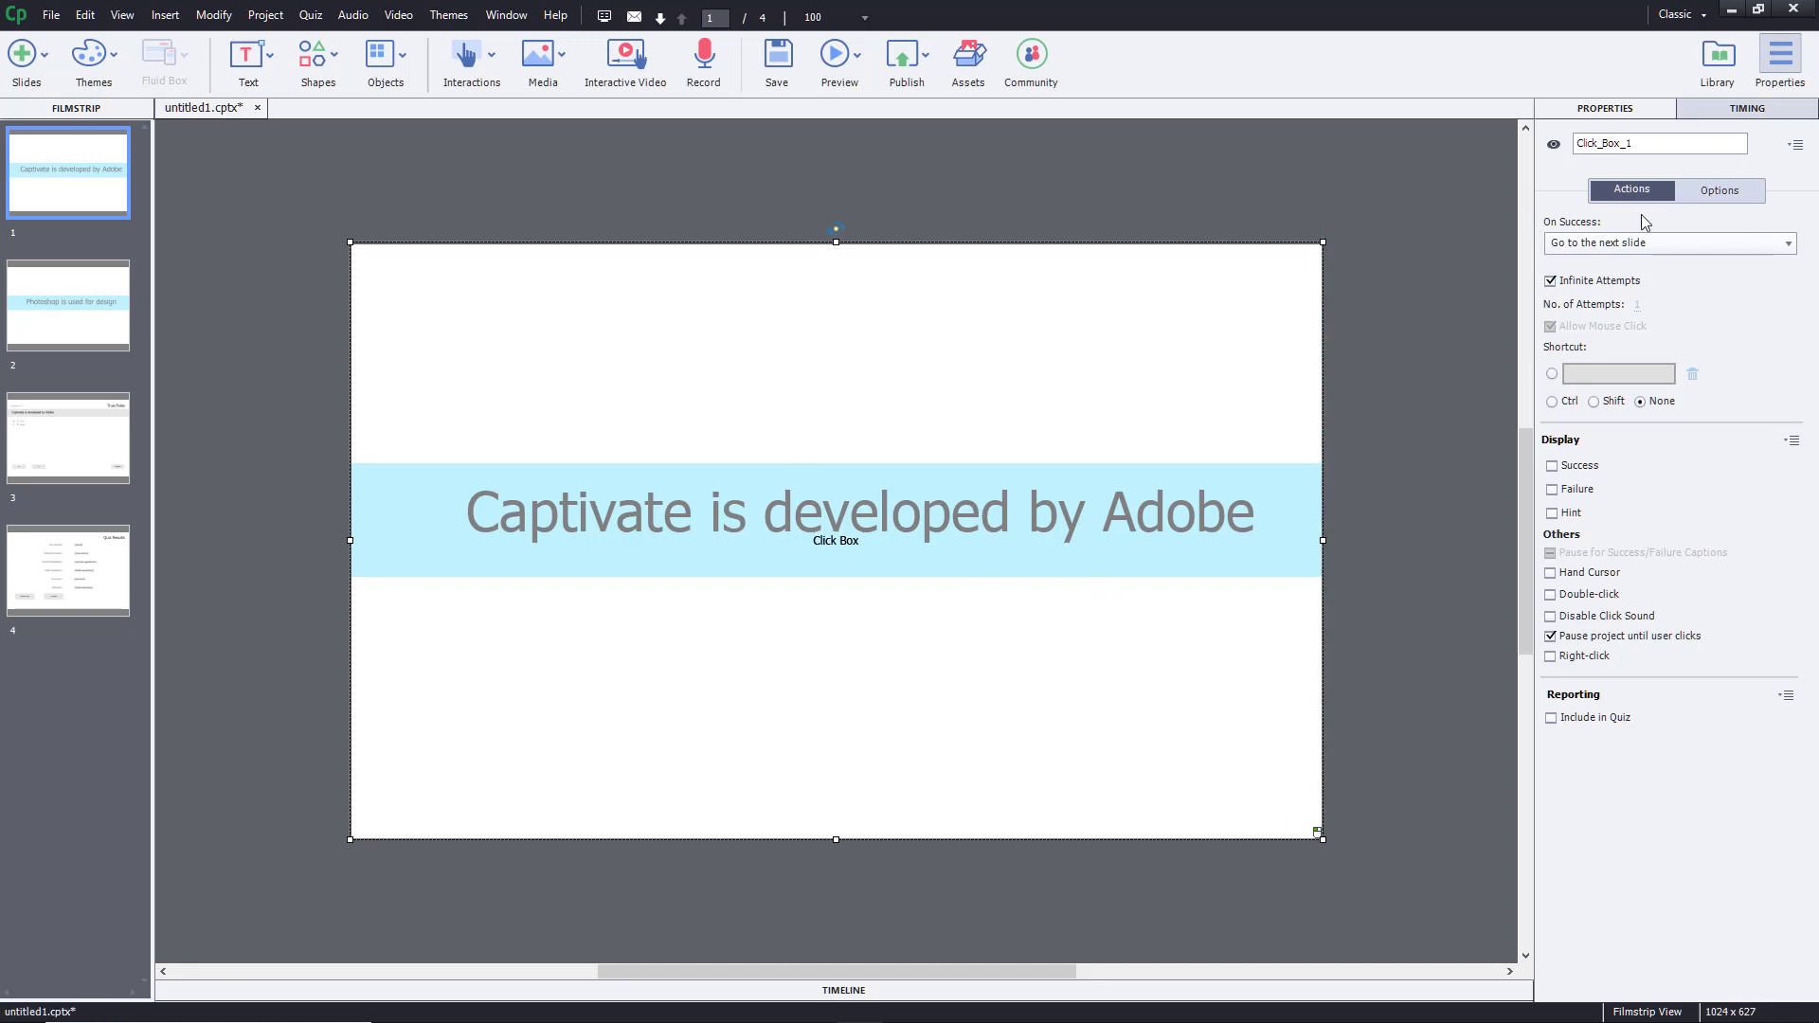
key(ctrl+c)
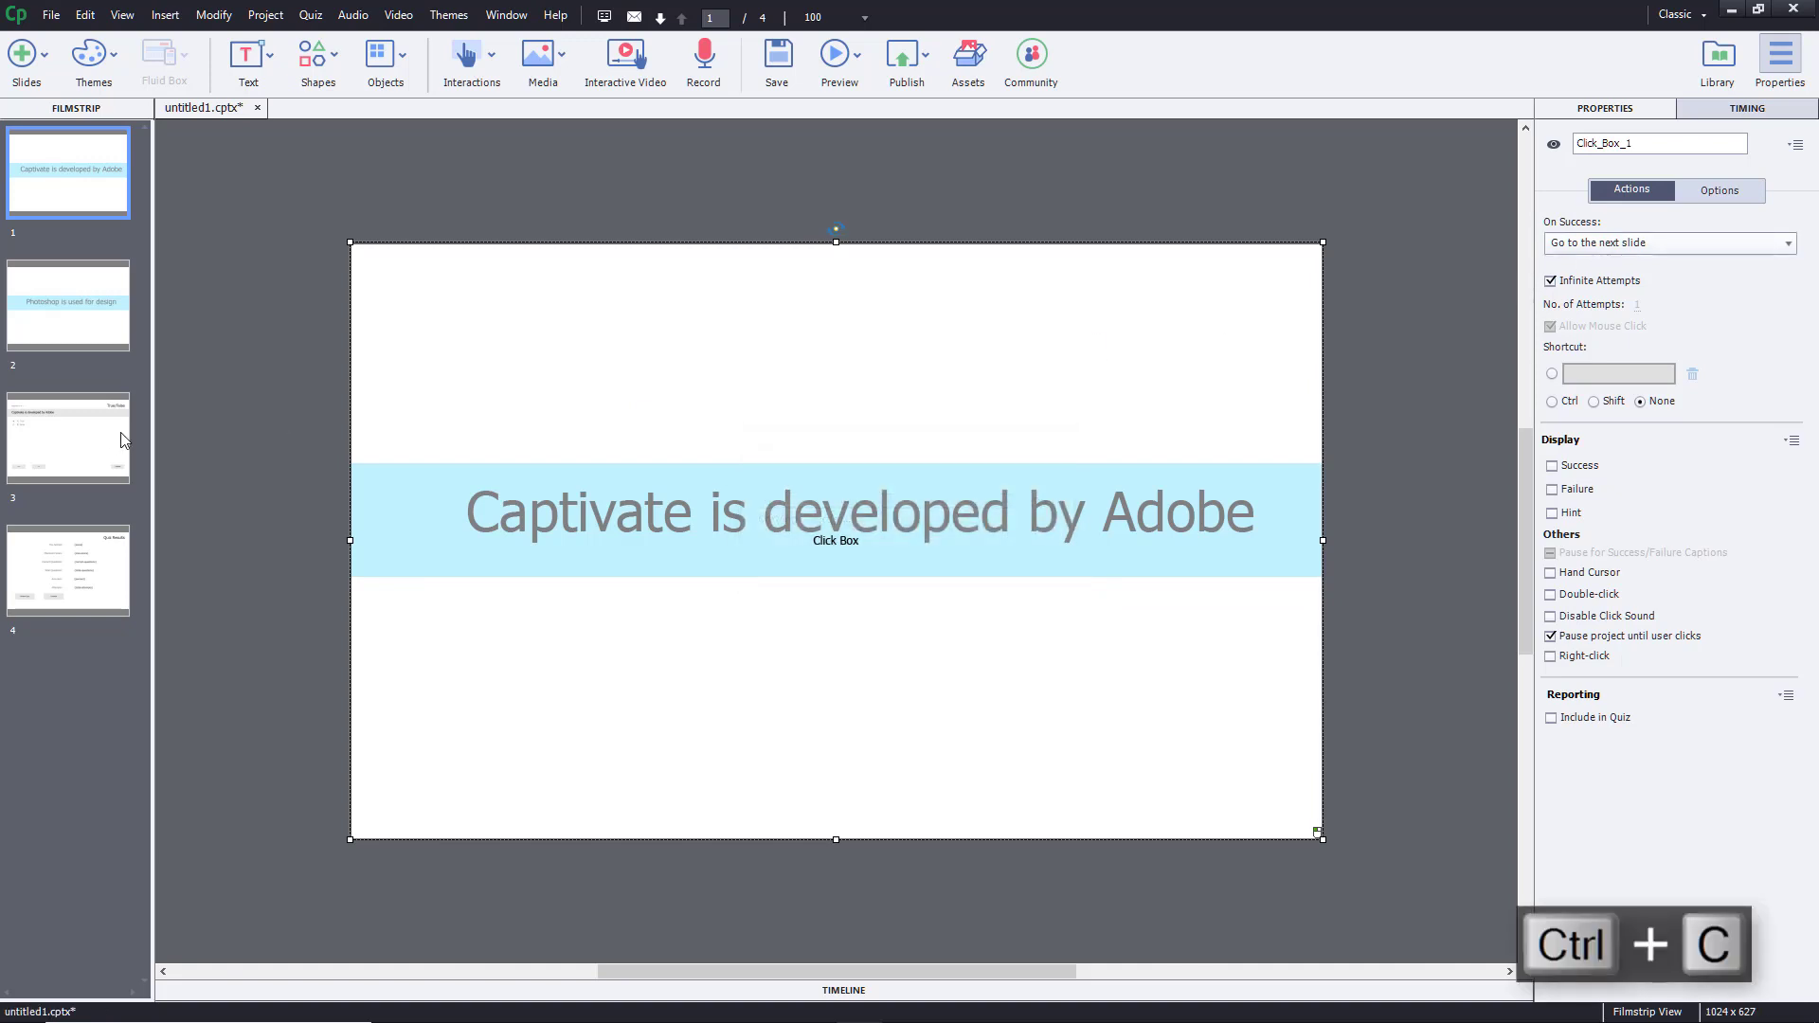
click(85, 328)
key(ctrl+v)
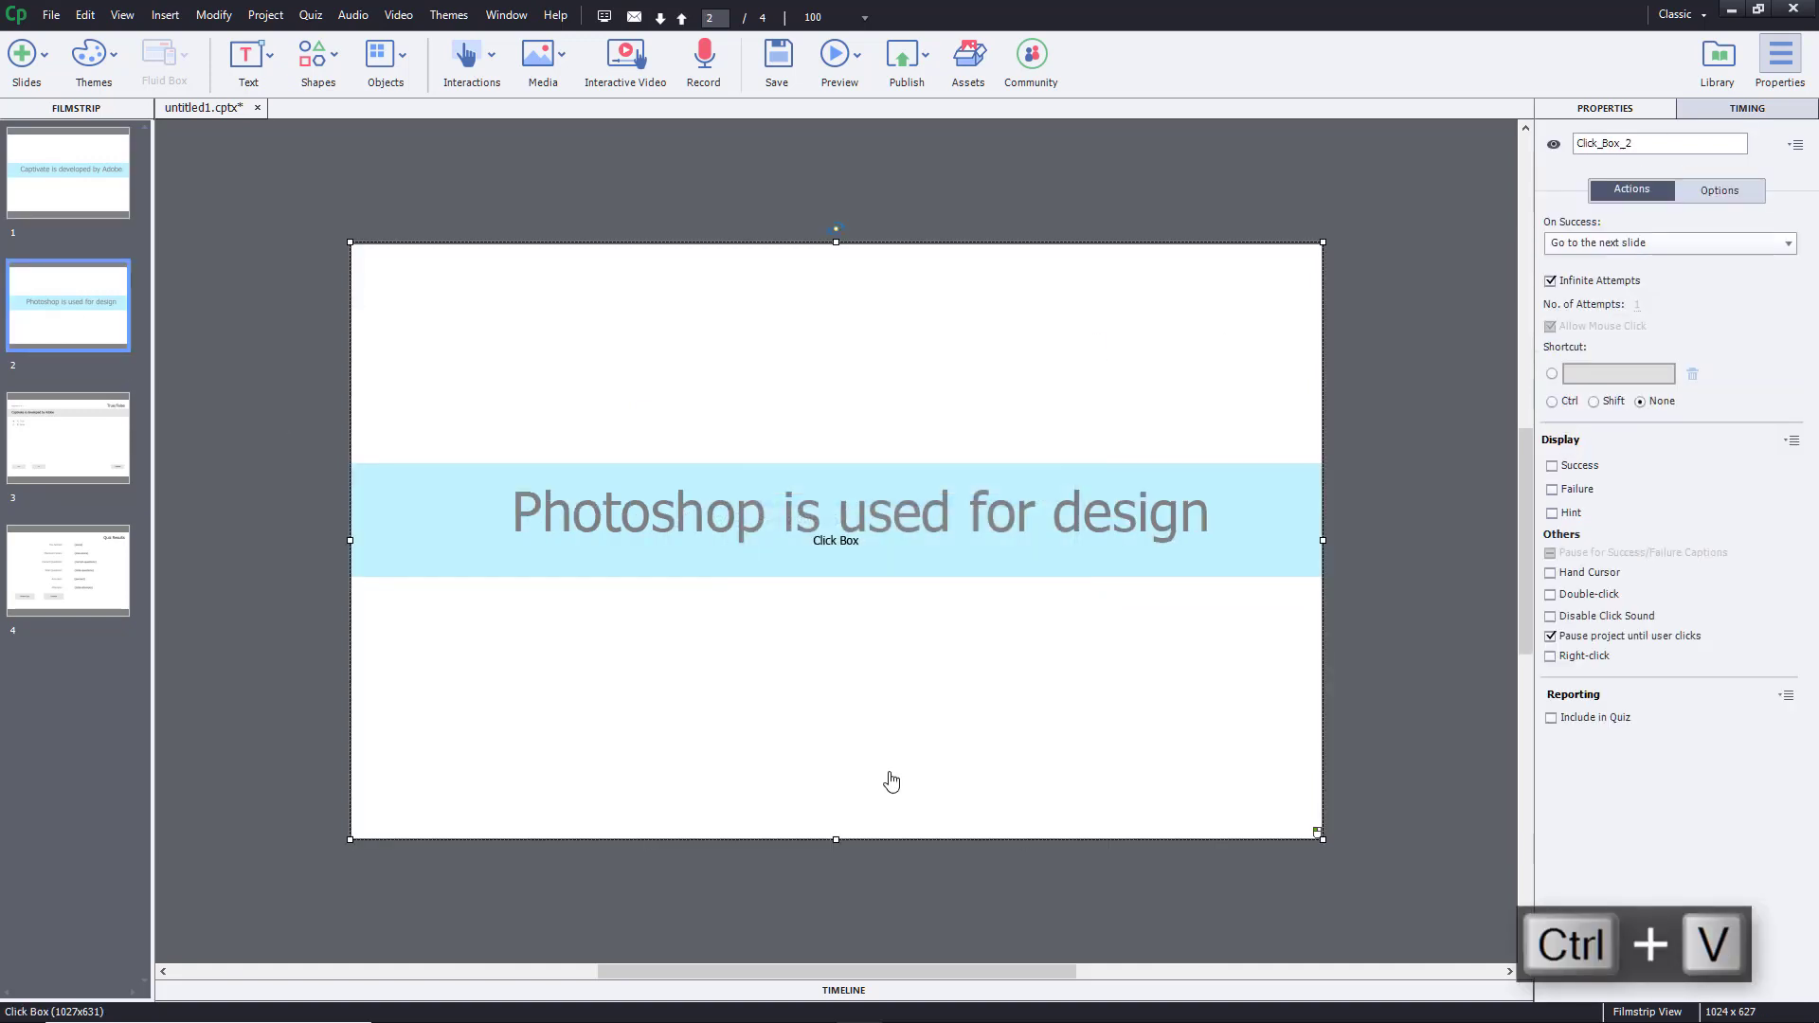
click(93, 197)
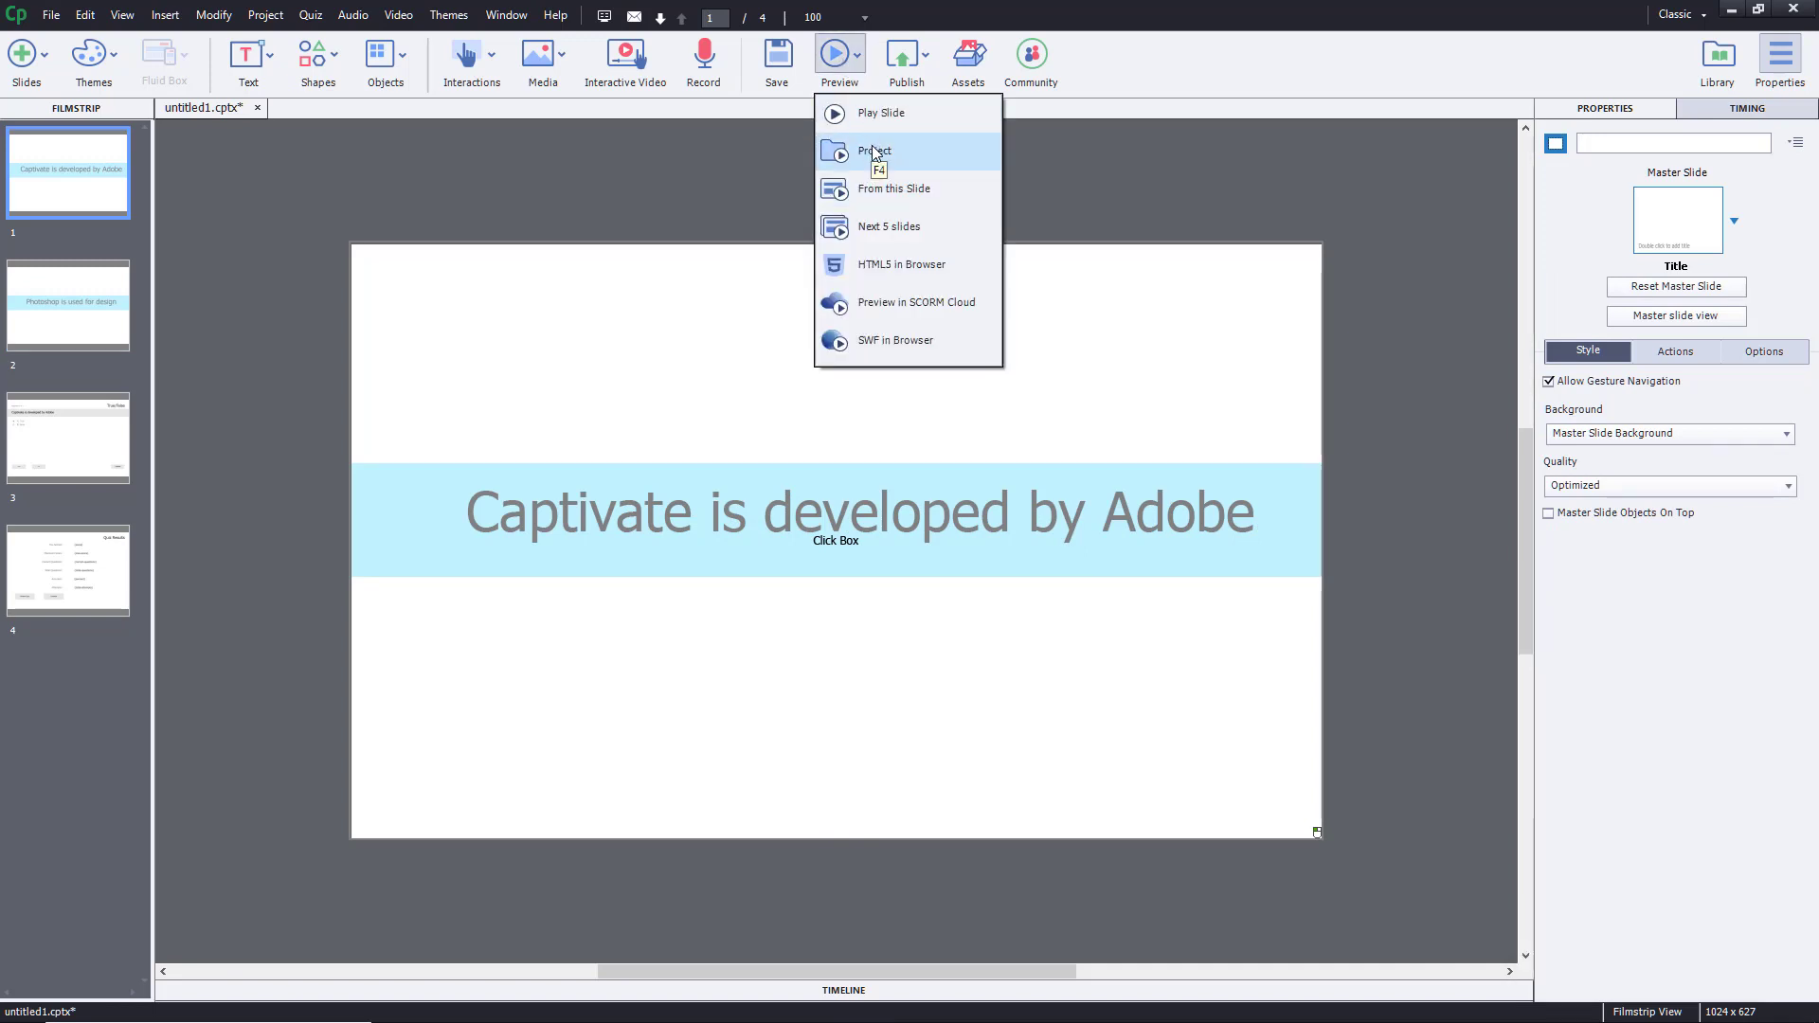
Step: Preview the whole project through the click-box slides to the True/False question, then close it
click(865, 153)
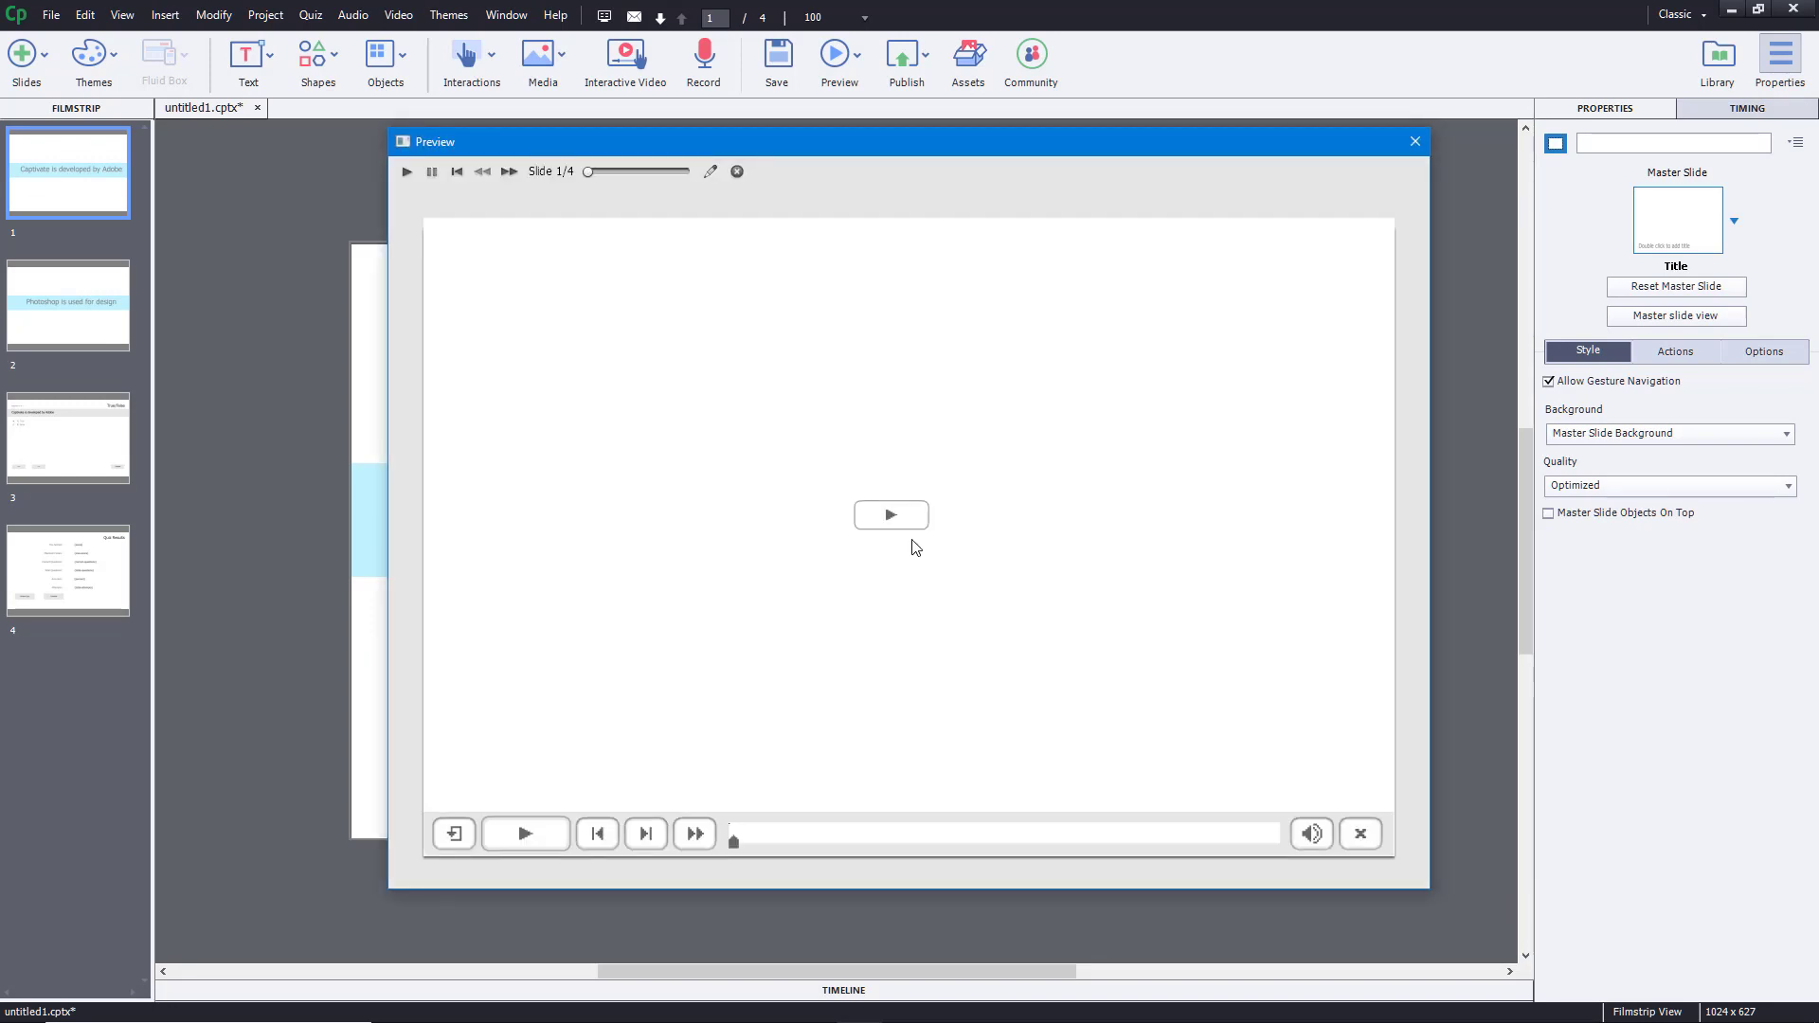
click(891, 518)
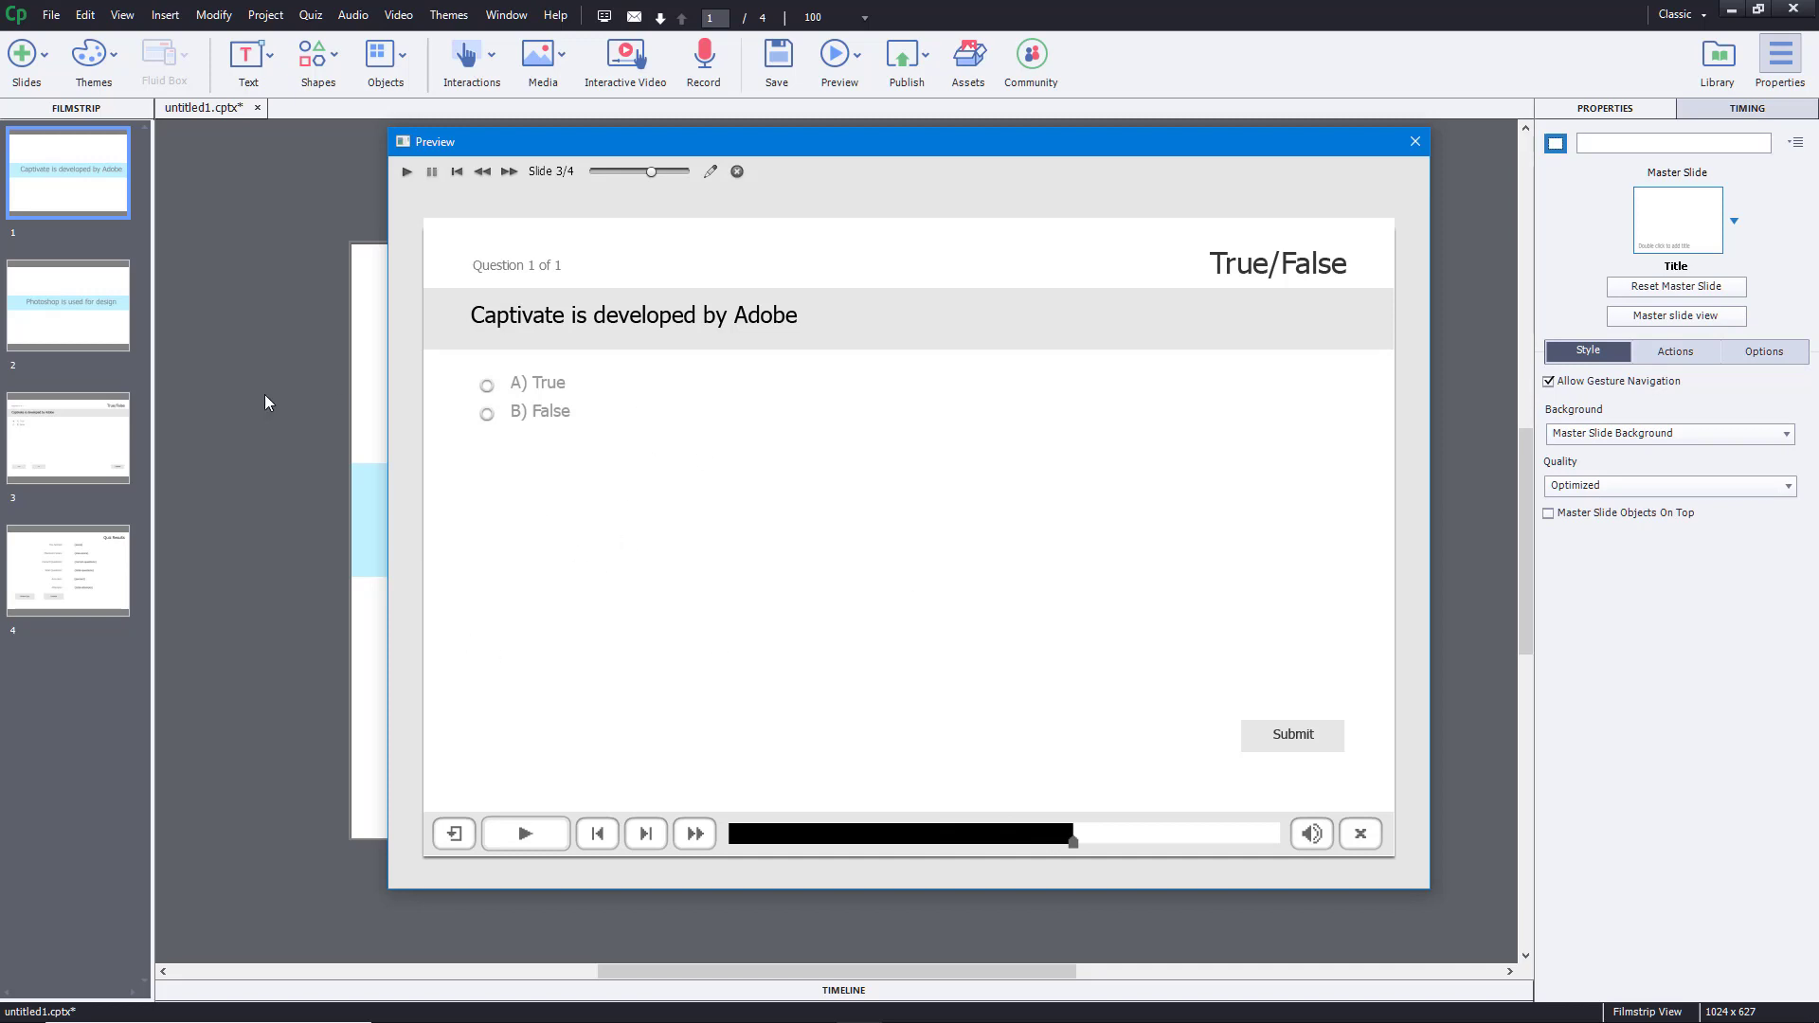
click(1414, 143)
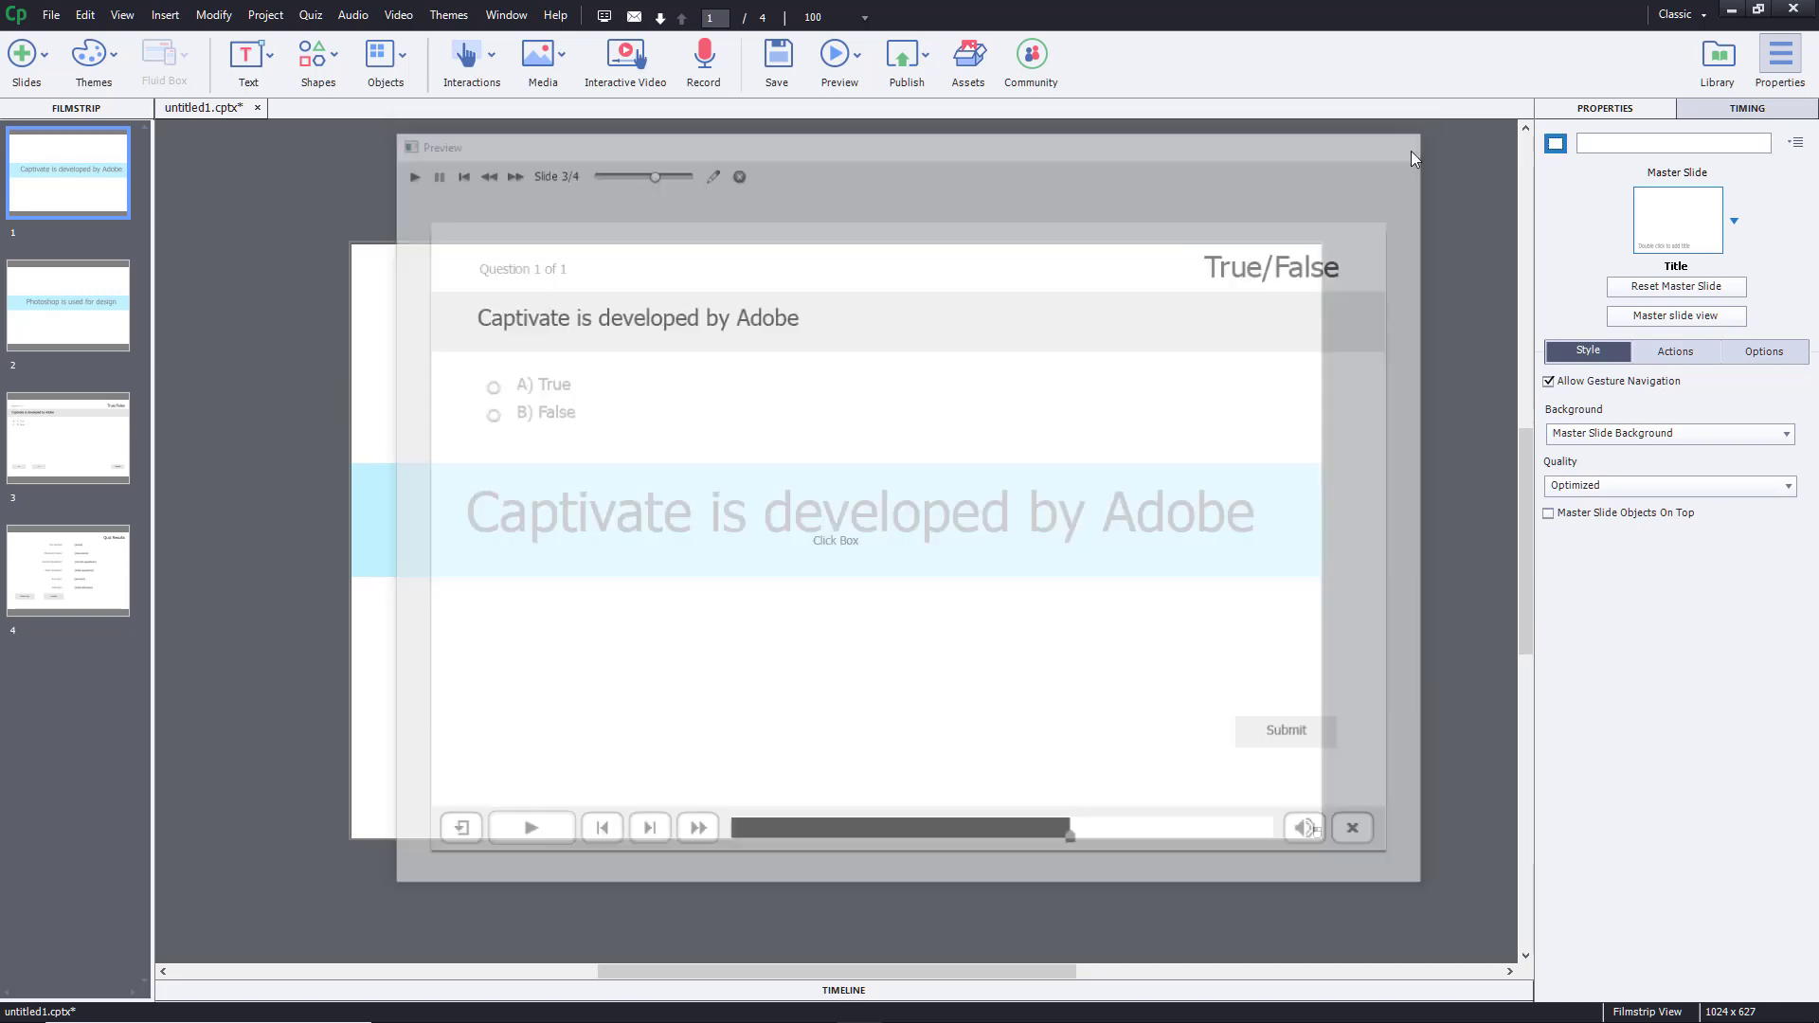
Step: Visit slide 3, then return to slide 1 and select its full-slide click box
click(28, 433)
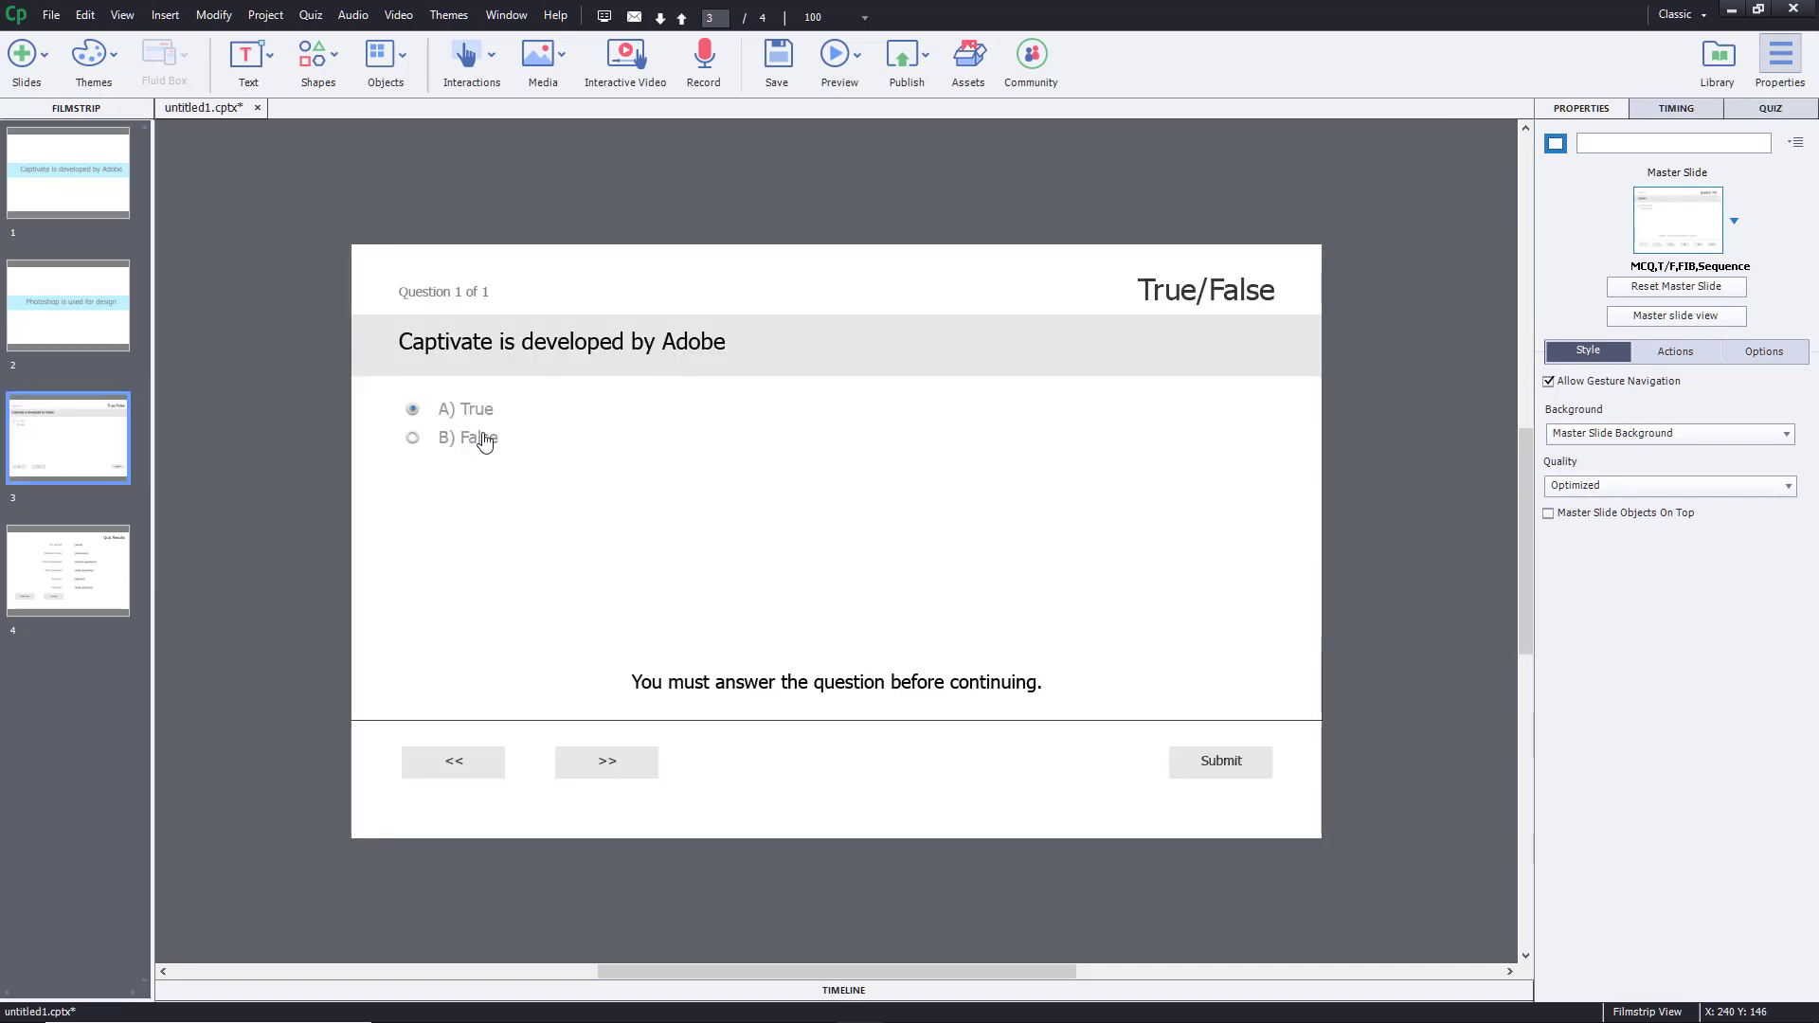
click(103, 195)
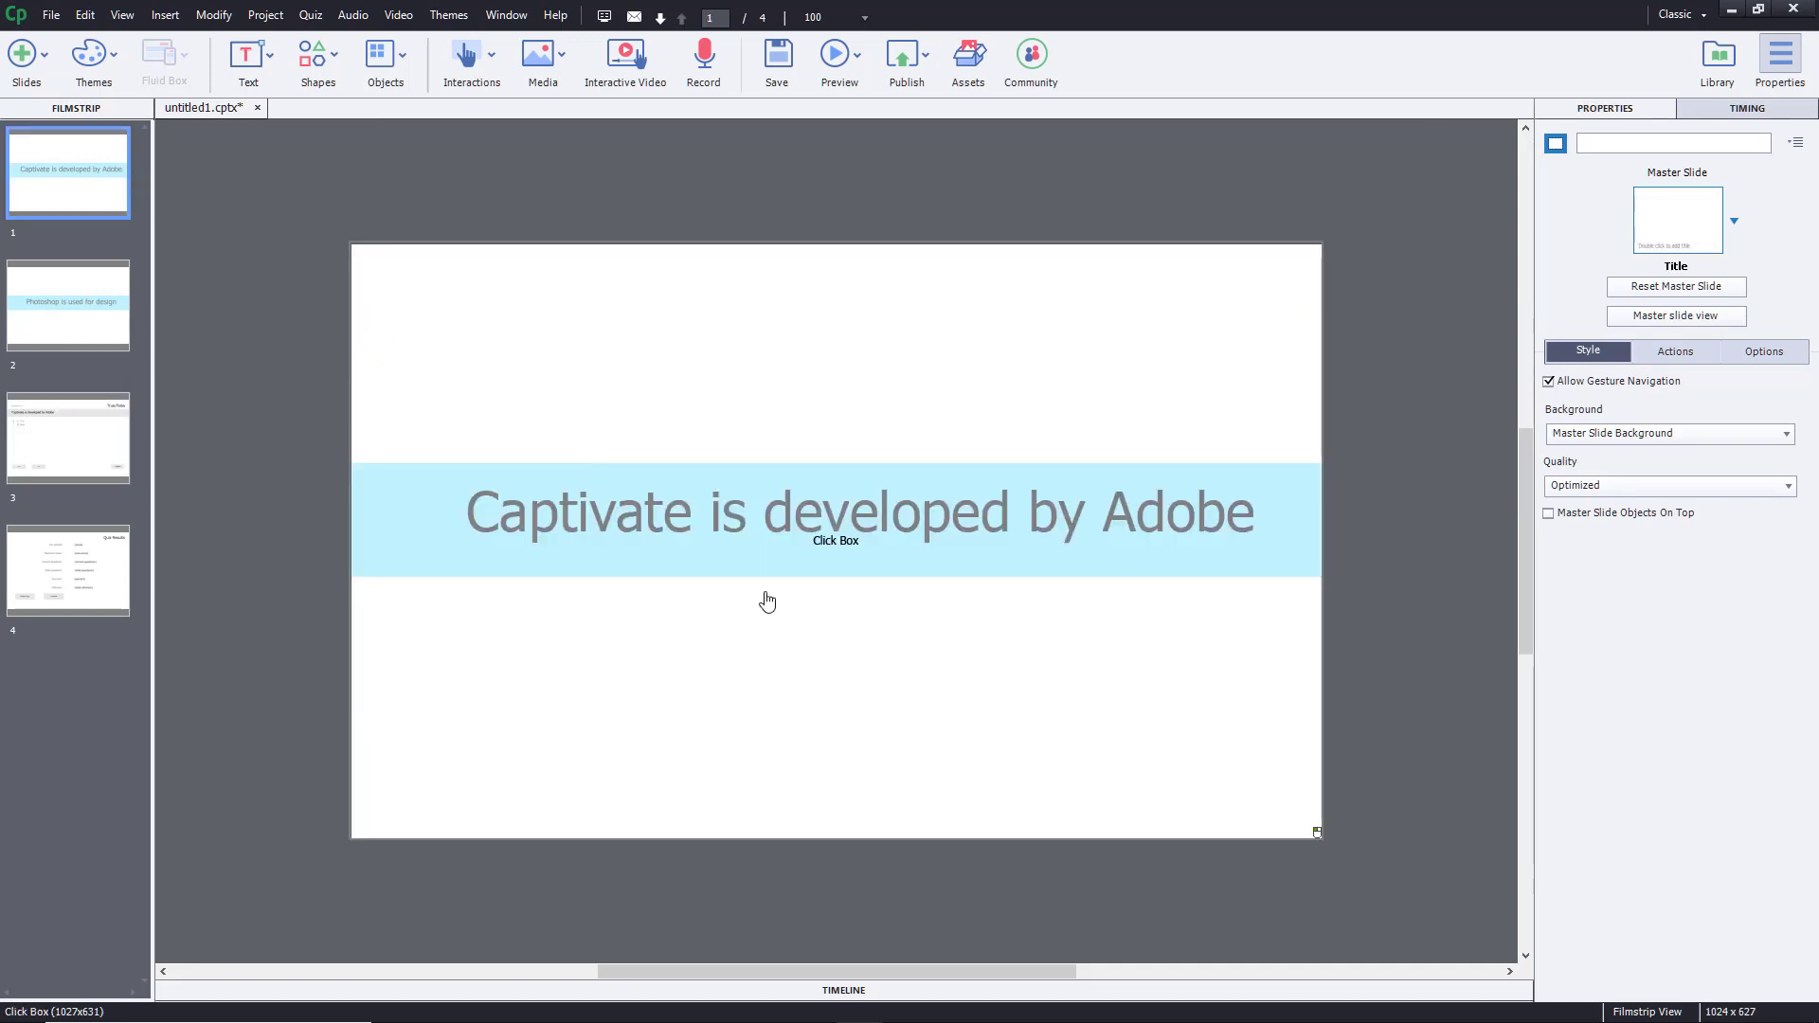
click(1032, 701)
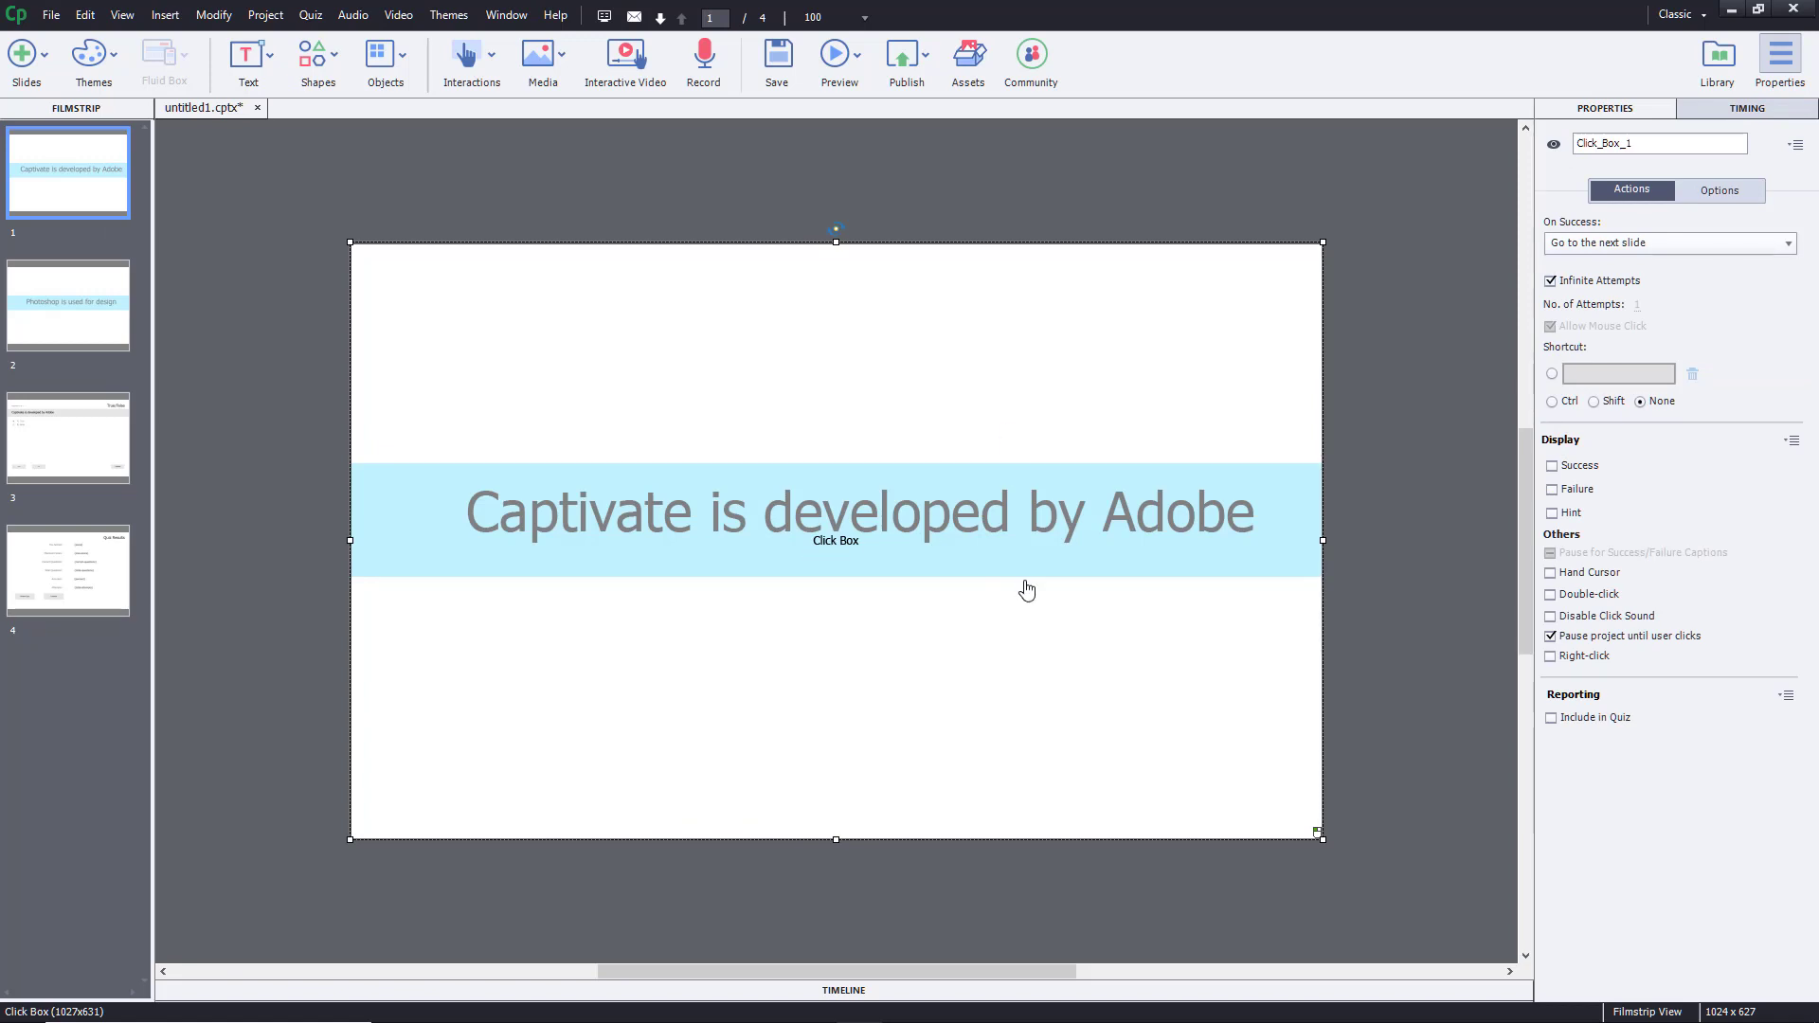
Step: Set the click box's On Success action to Return to Quiz and verify the choice
click(1598, 246)
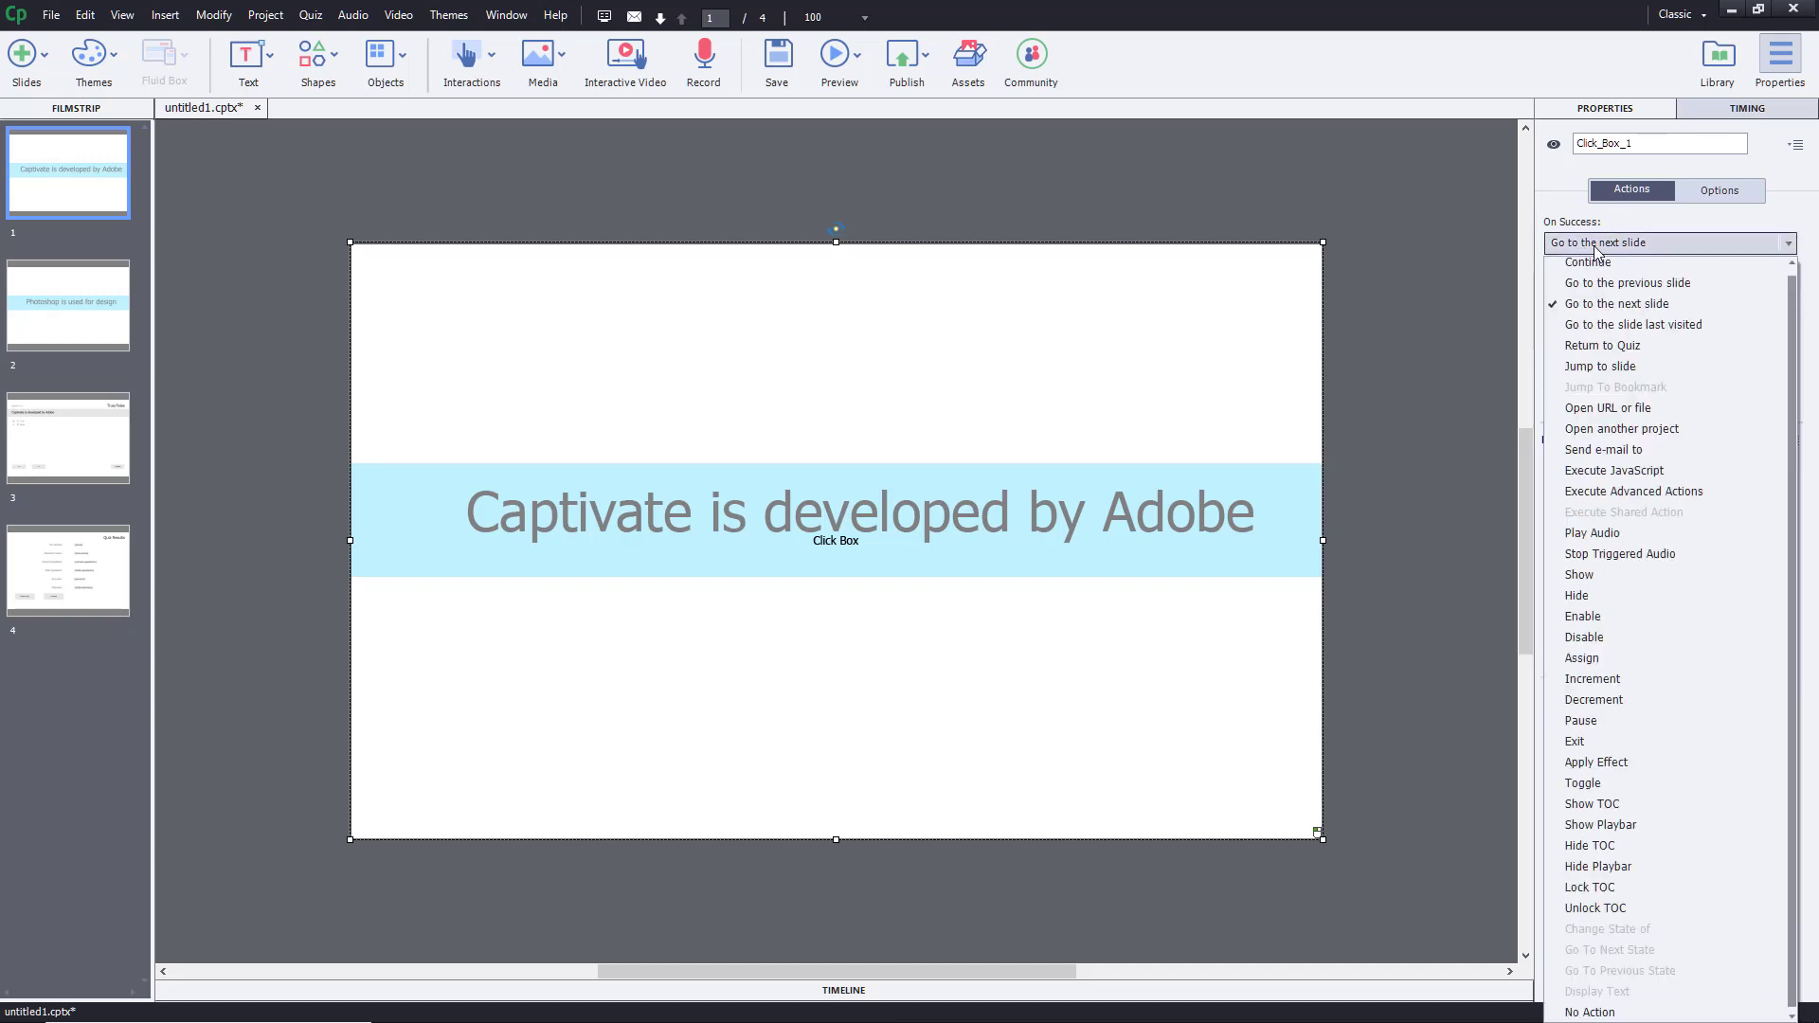
click(1616, 349)
click(1385, 354)
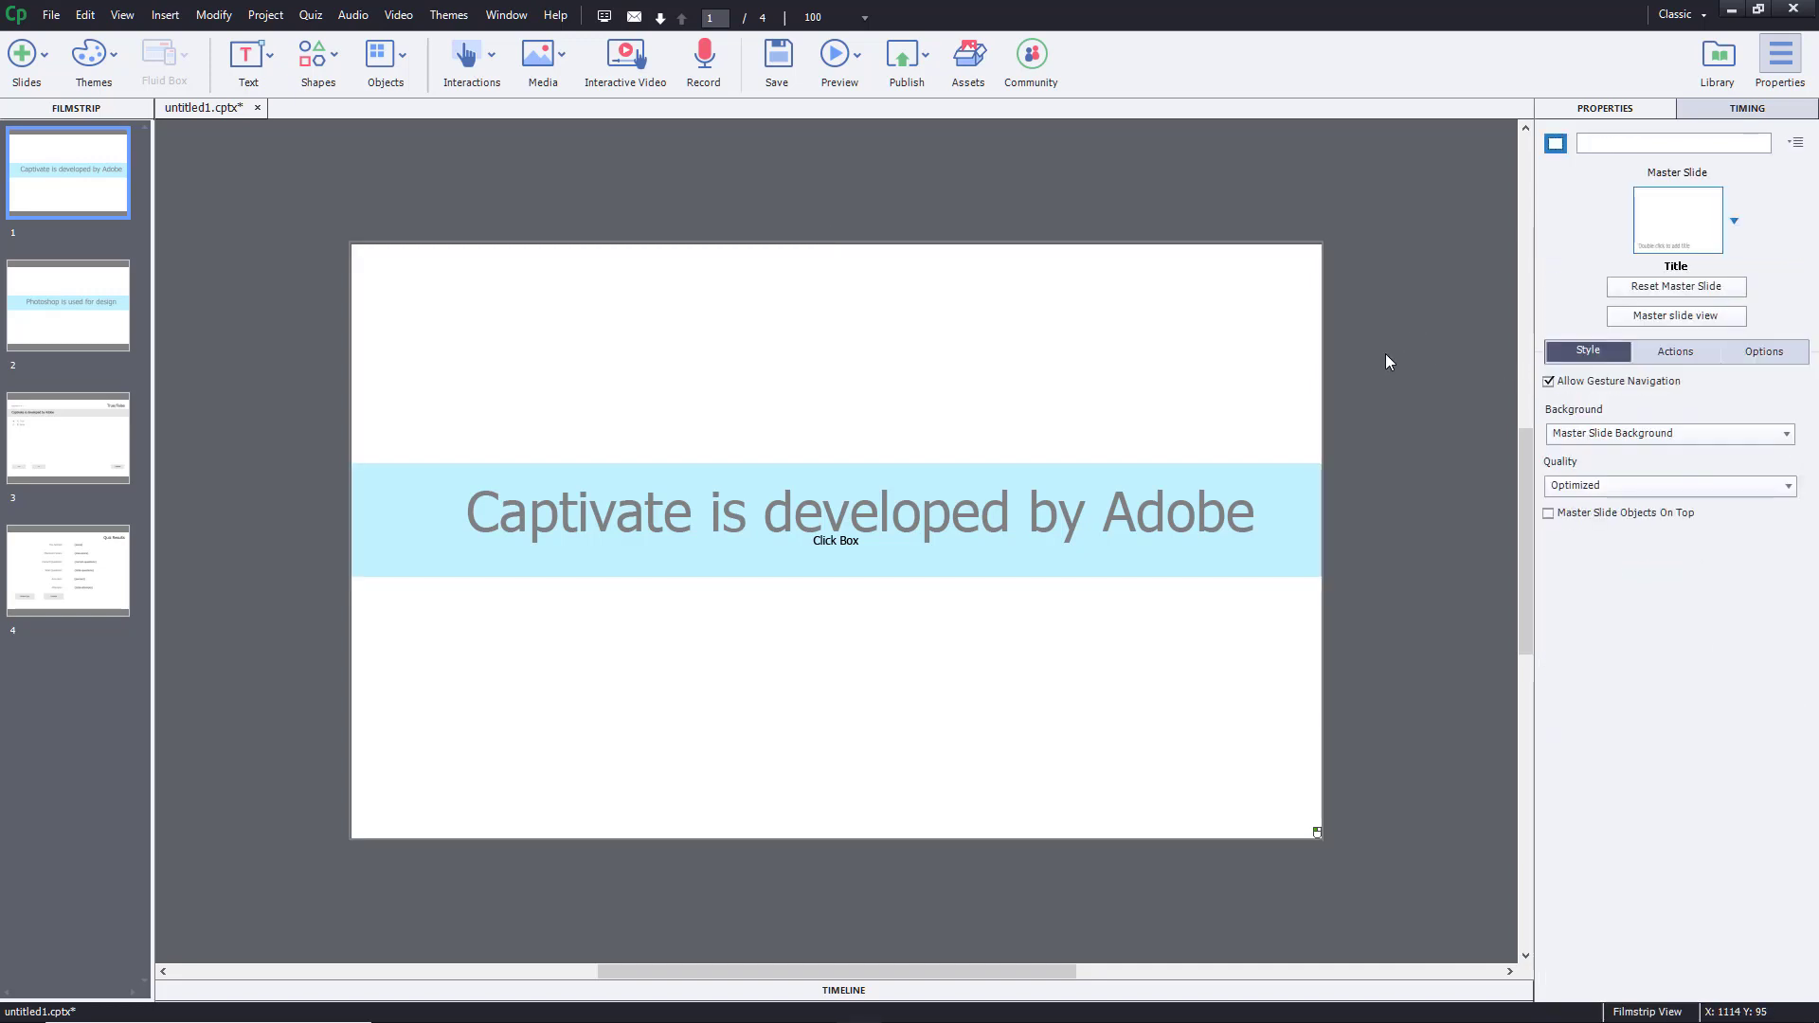
click(1292, 339)
click(1640, 243)
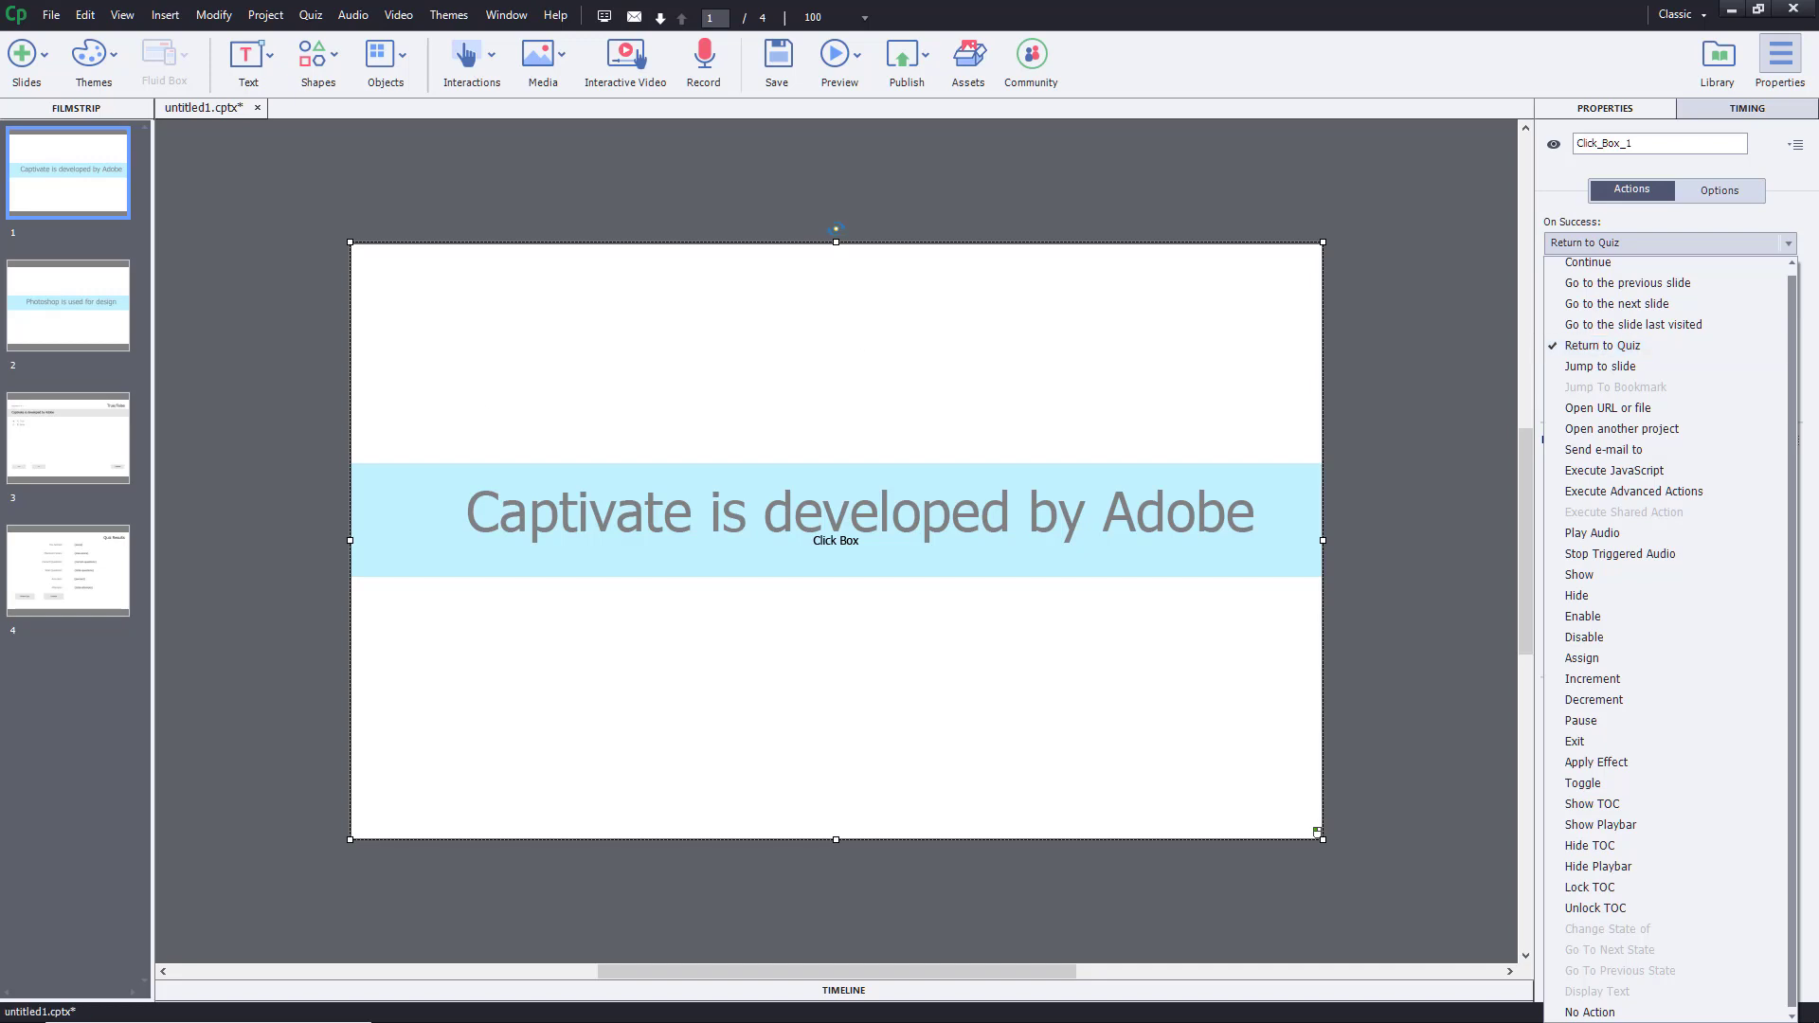
click(290, 370)
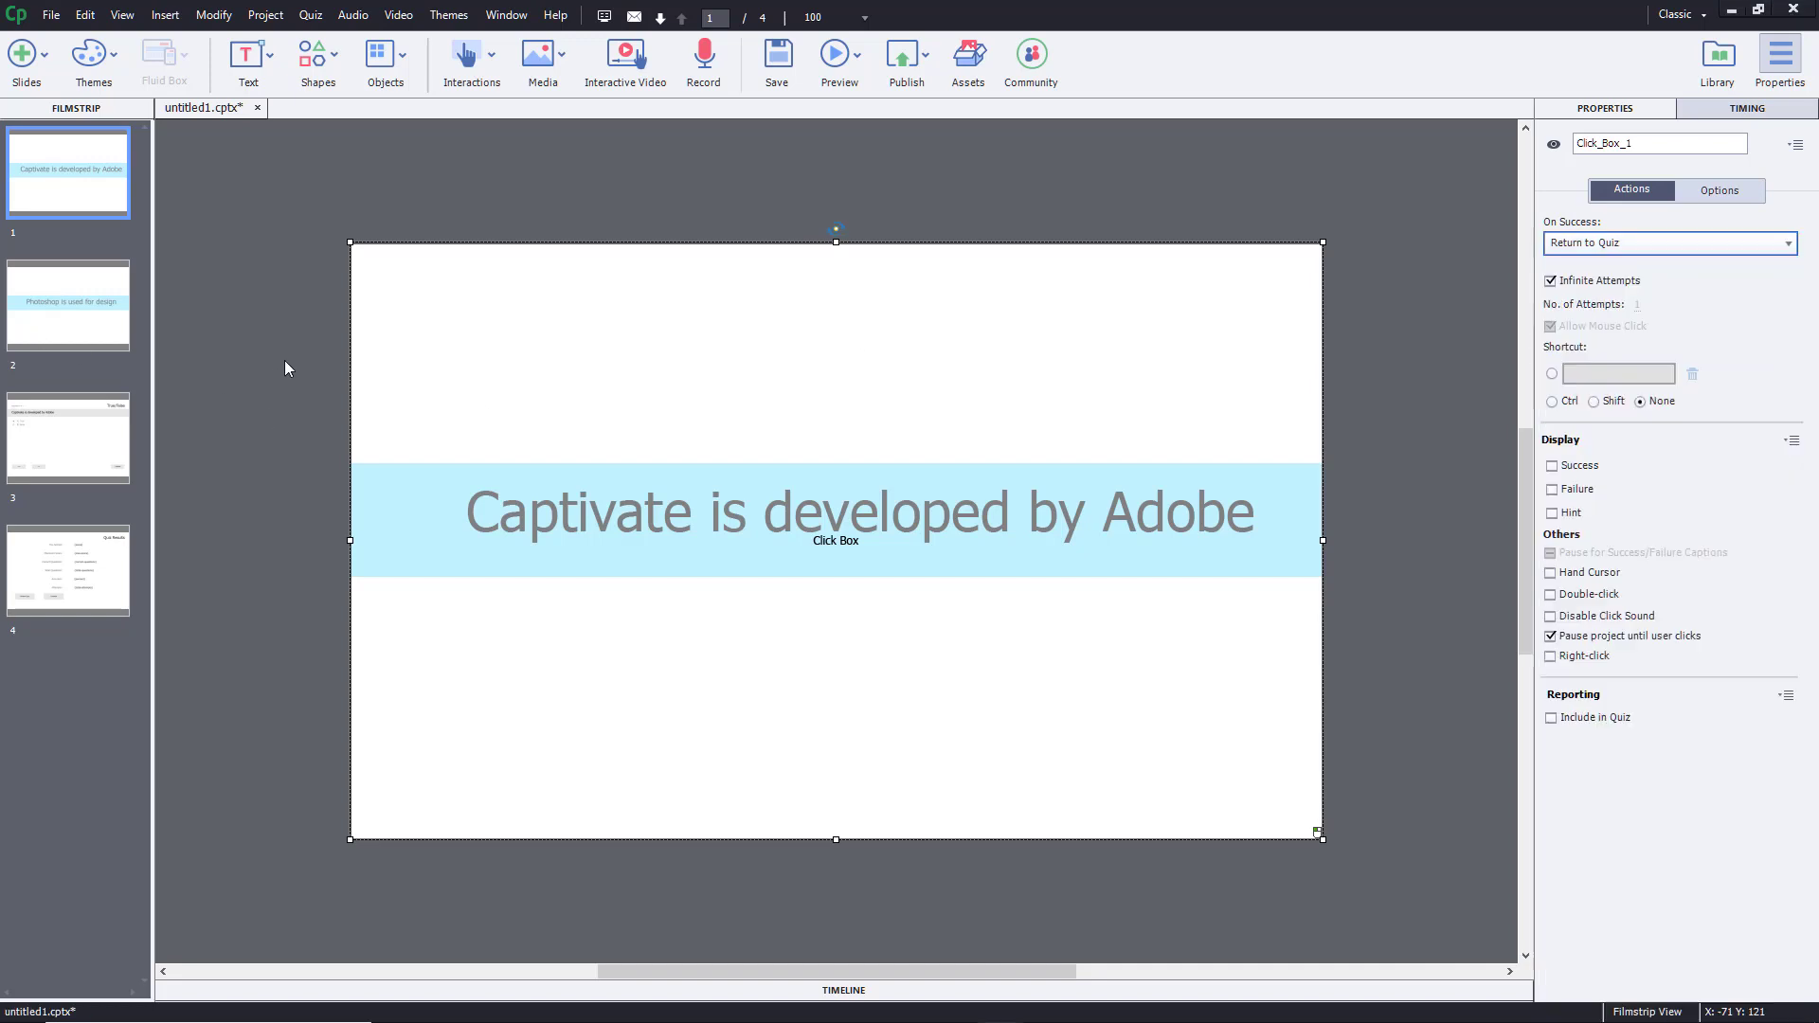
Step: Preview the project, submit a wrong answer, then click slide 1 to return to the quiz
click(836, 67)
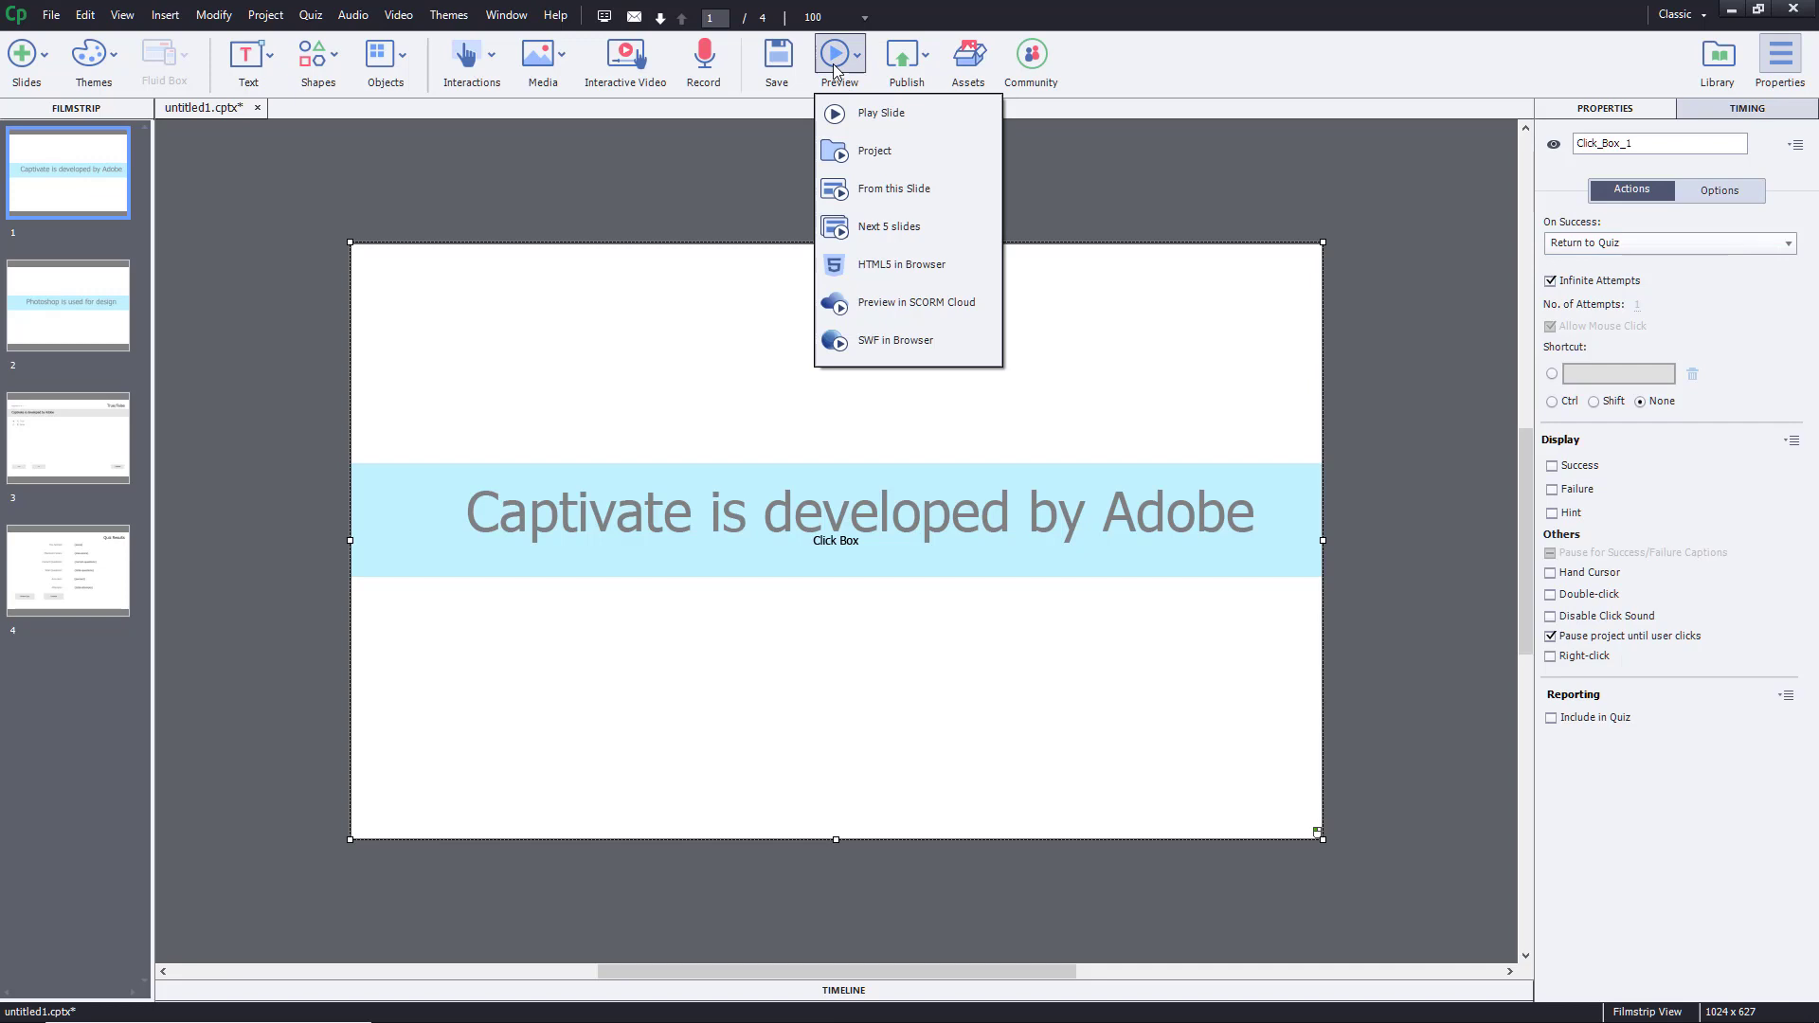
click(873, 152)
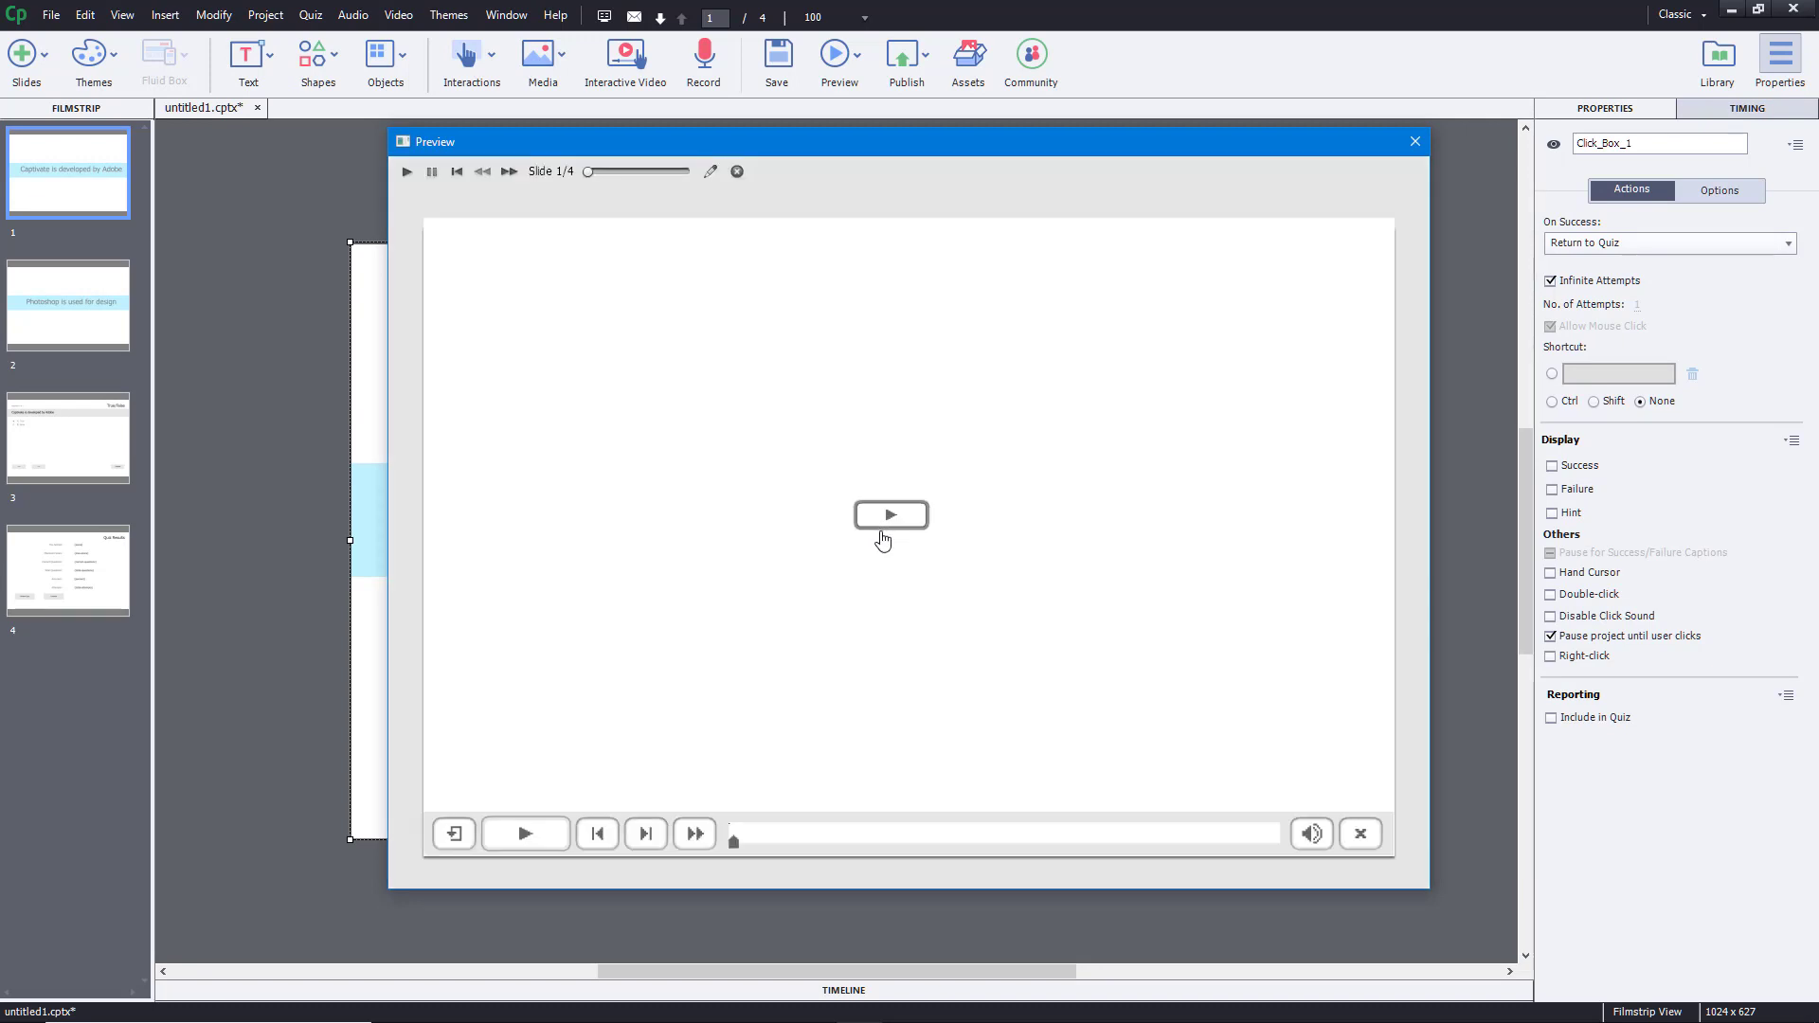
click(881, 523)
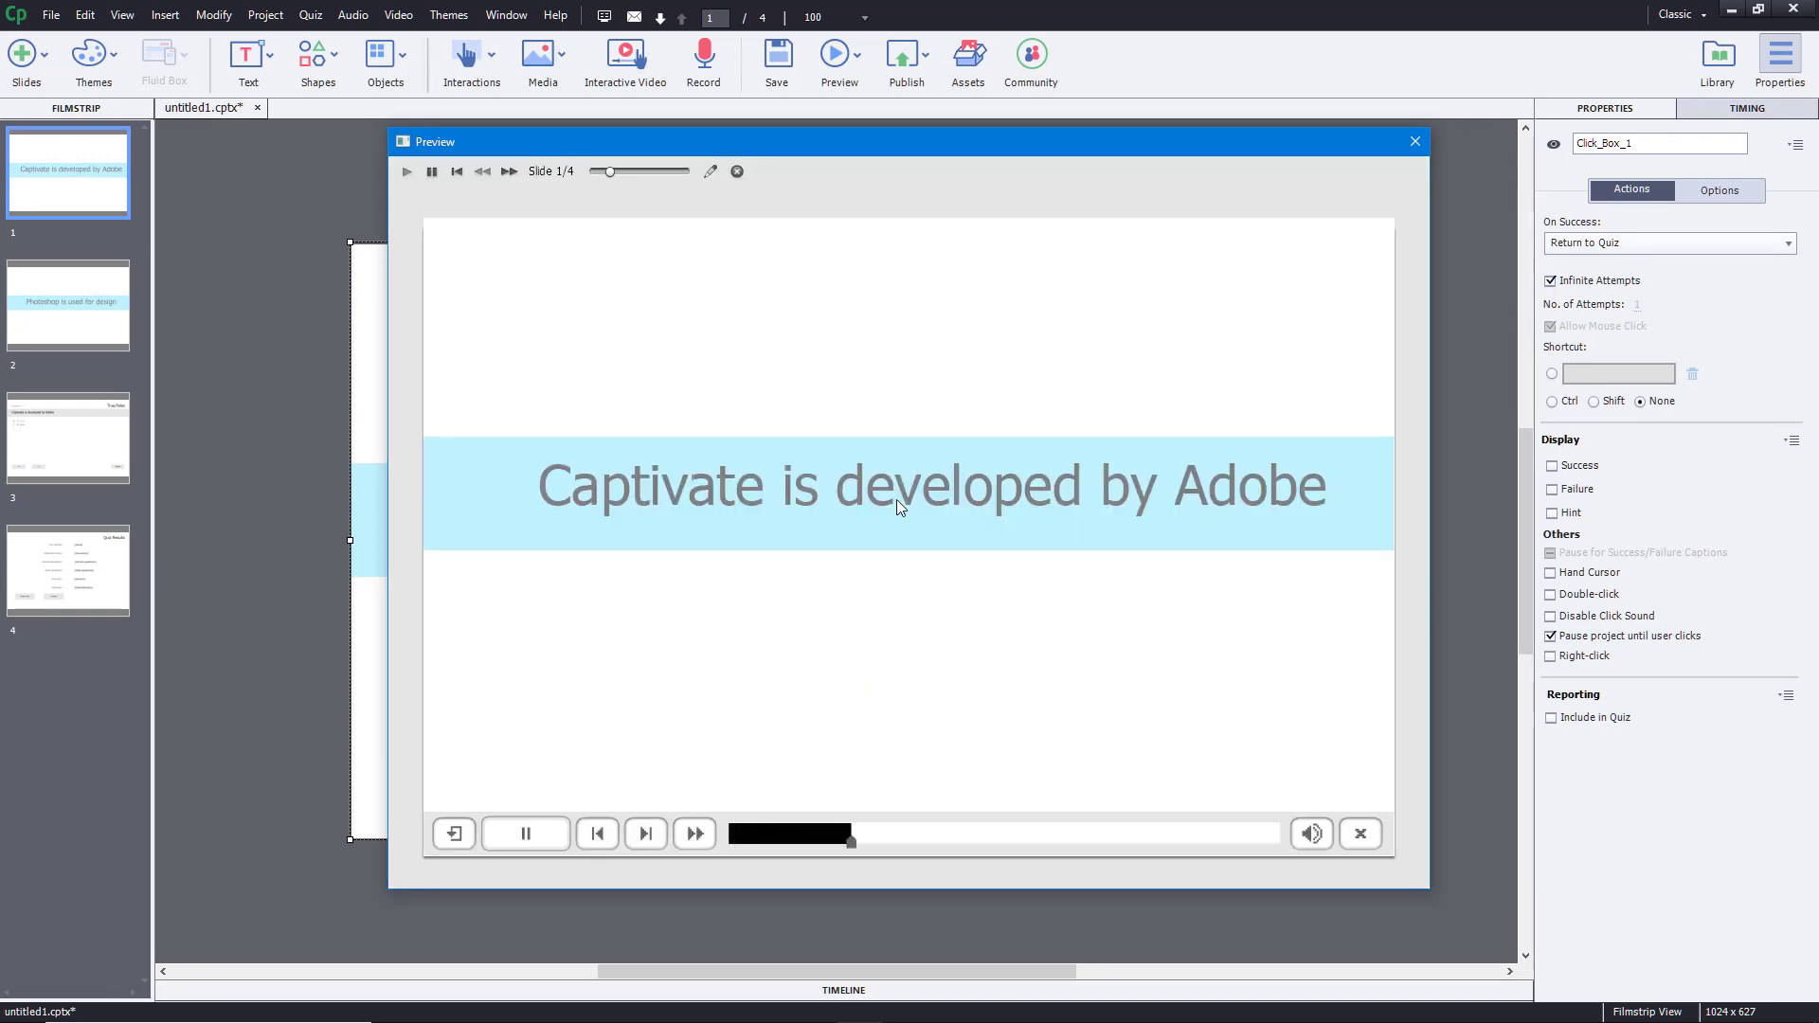
click(966, 504)
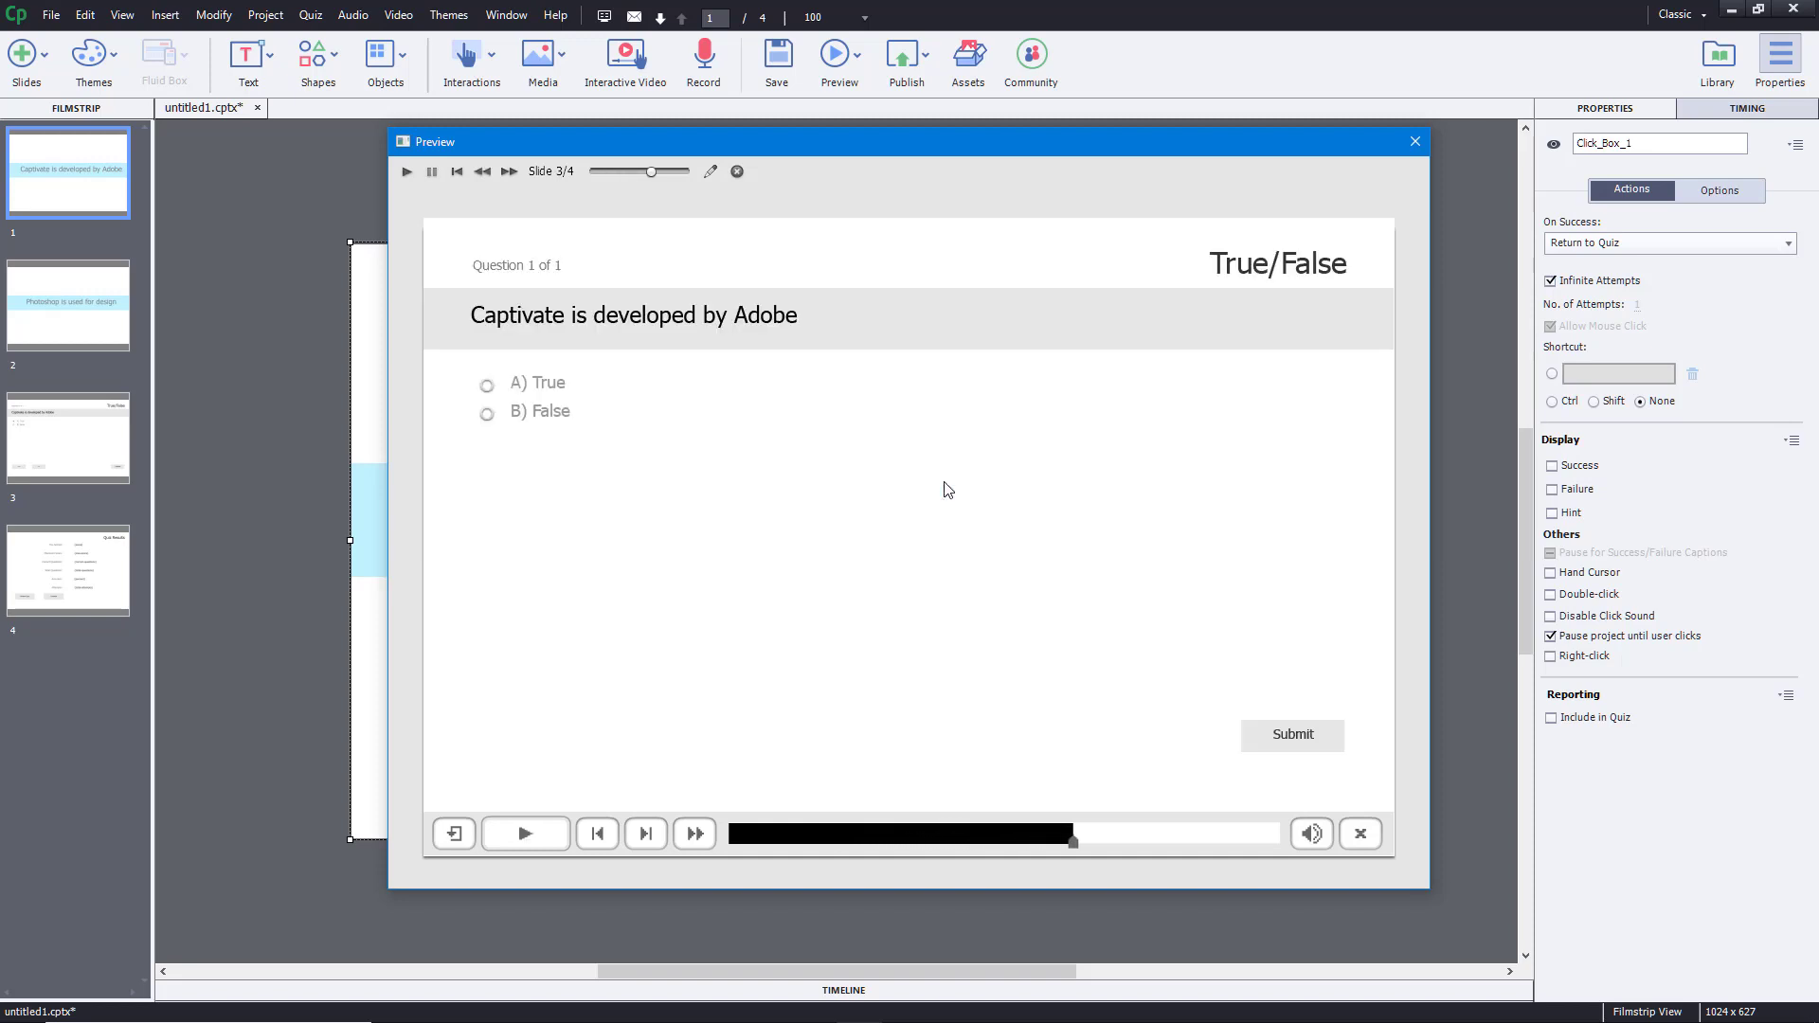
click(1334, 749)
click(1004, 709)
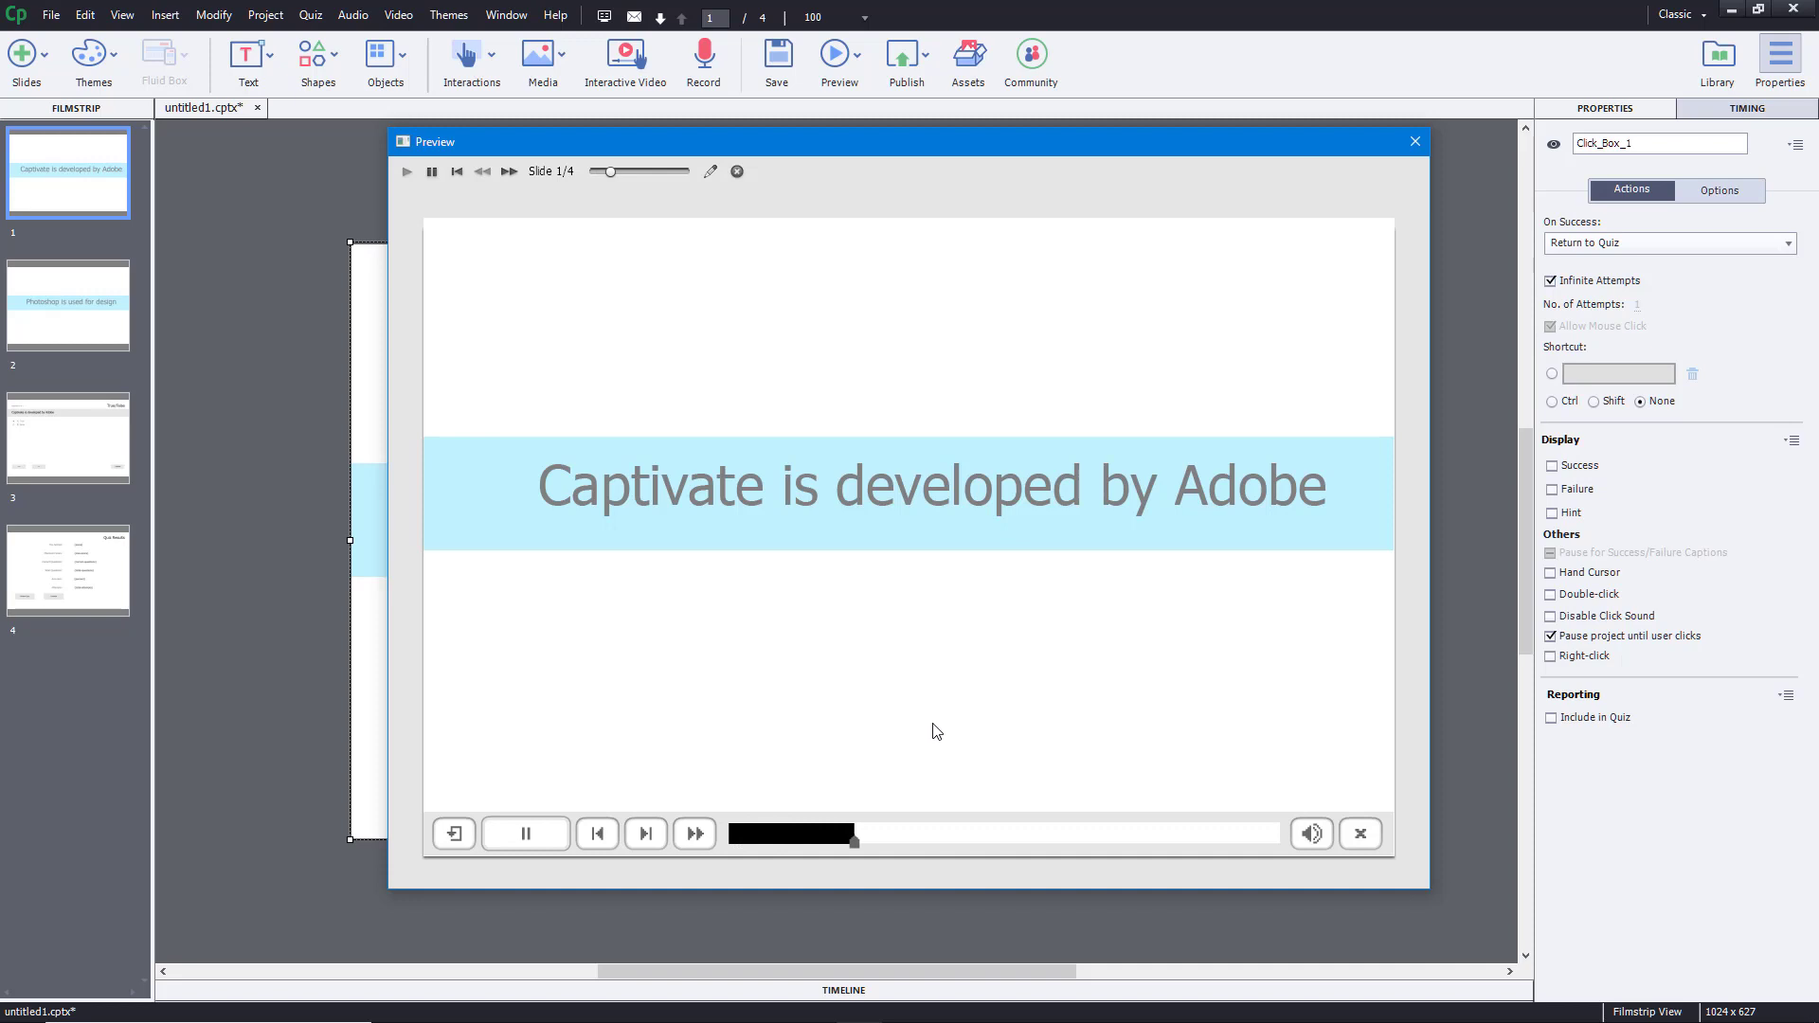
click(885, 581)
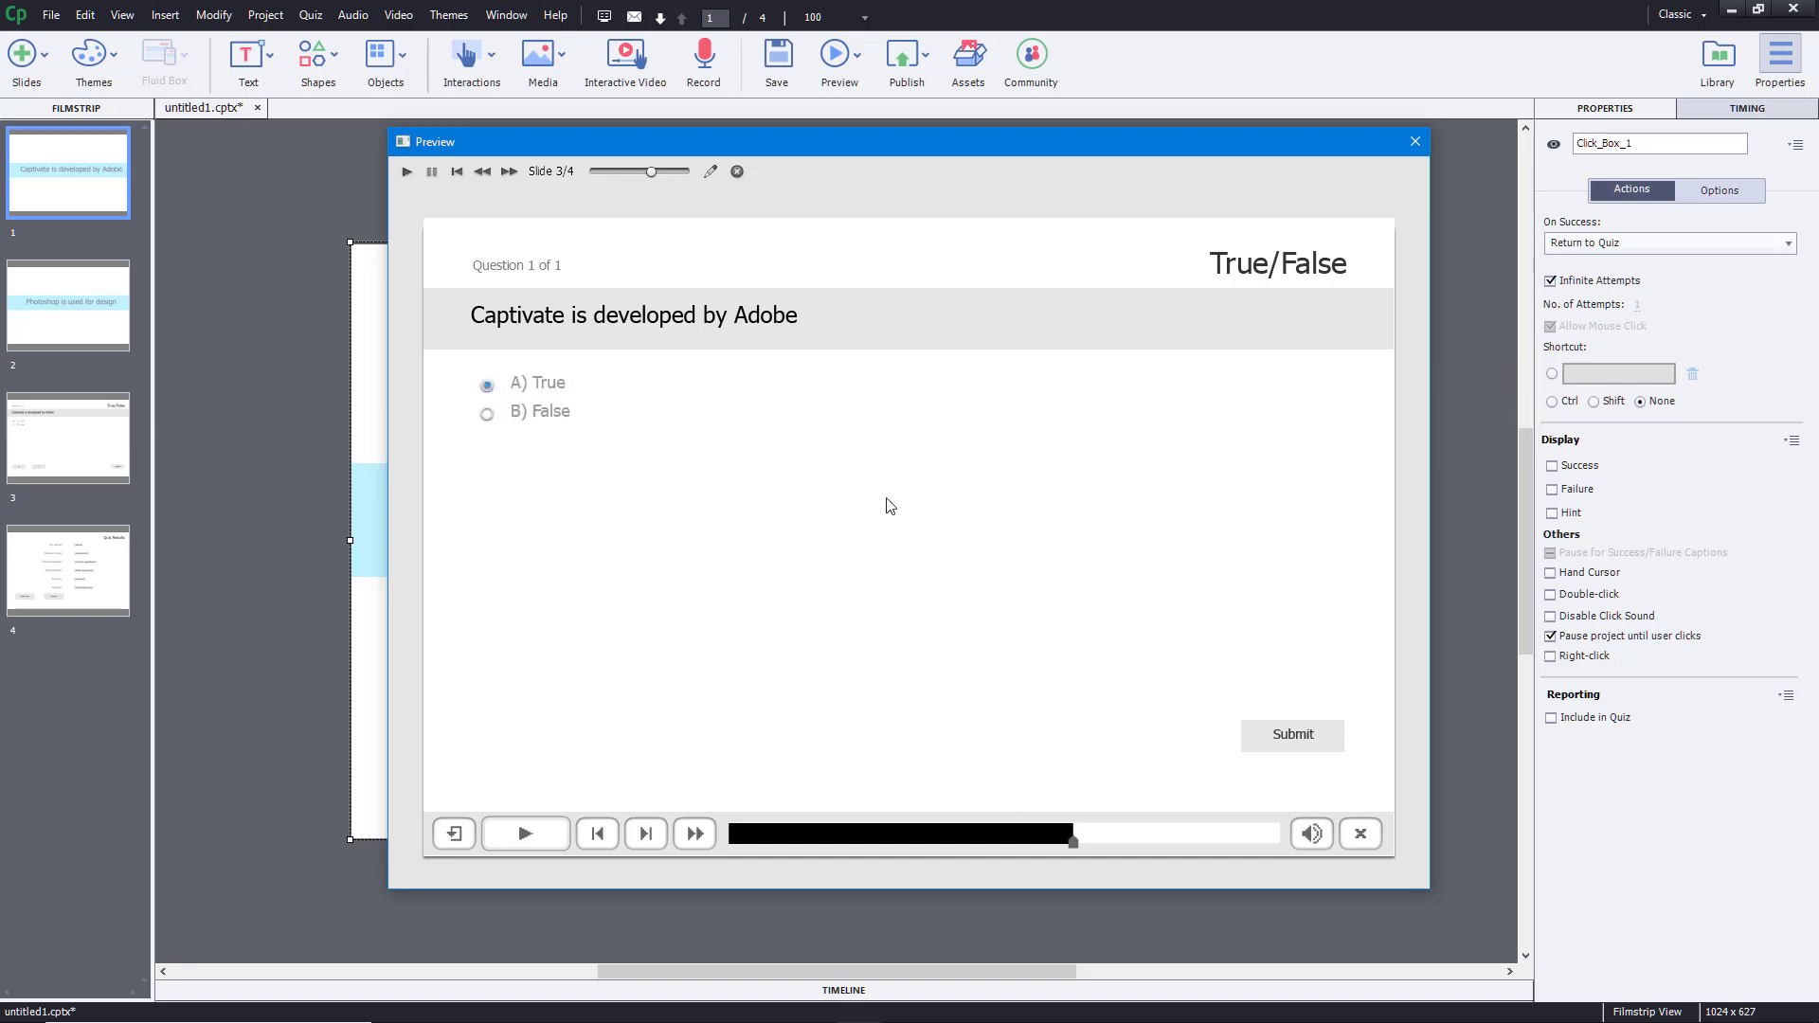
Step: On the retry, answer True, submit, and dismiss the Correct feedback
click(532, 413)
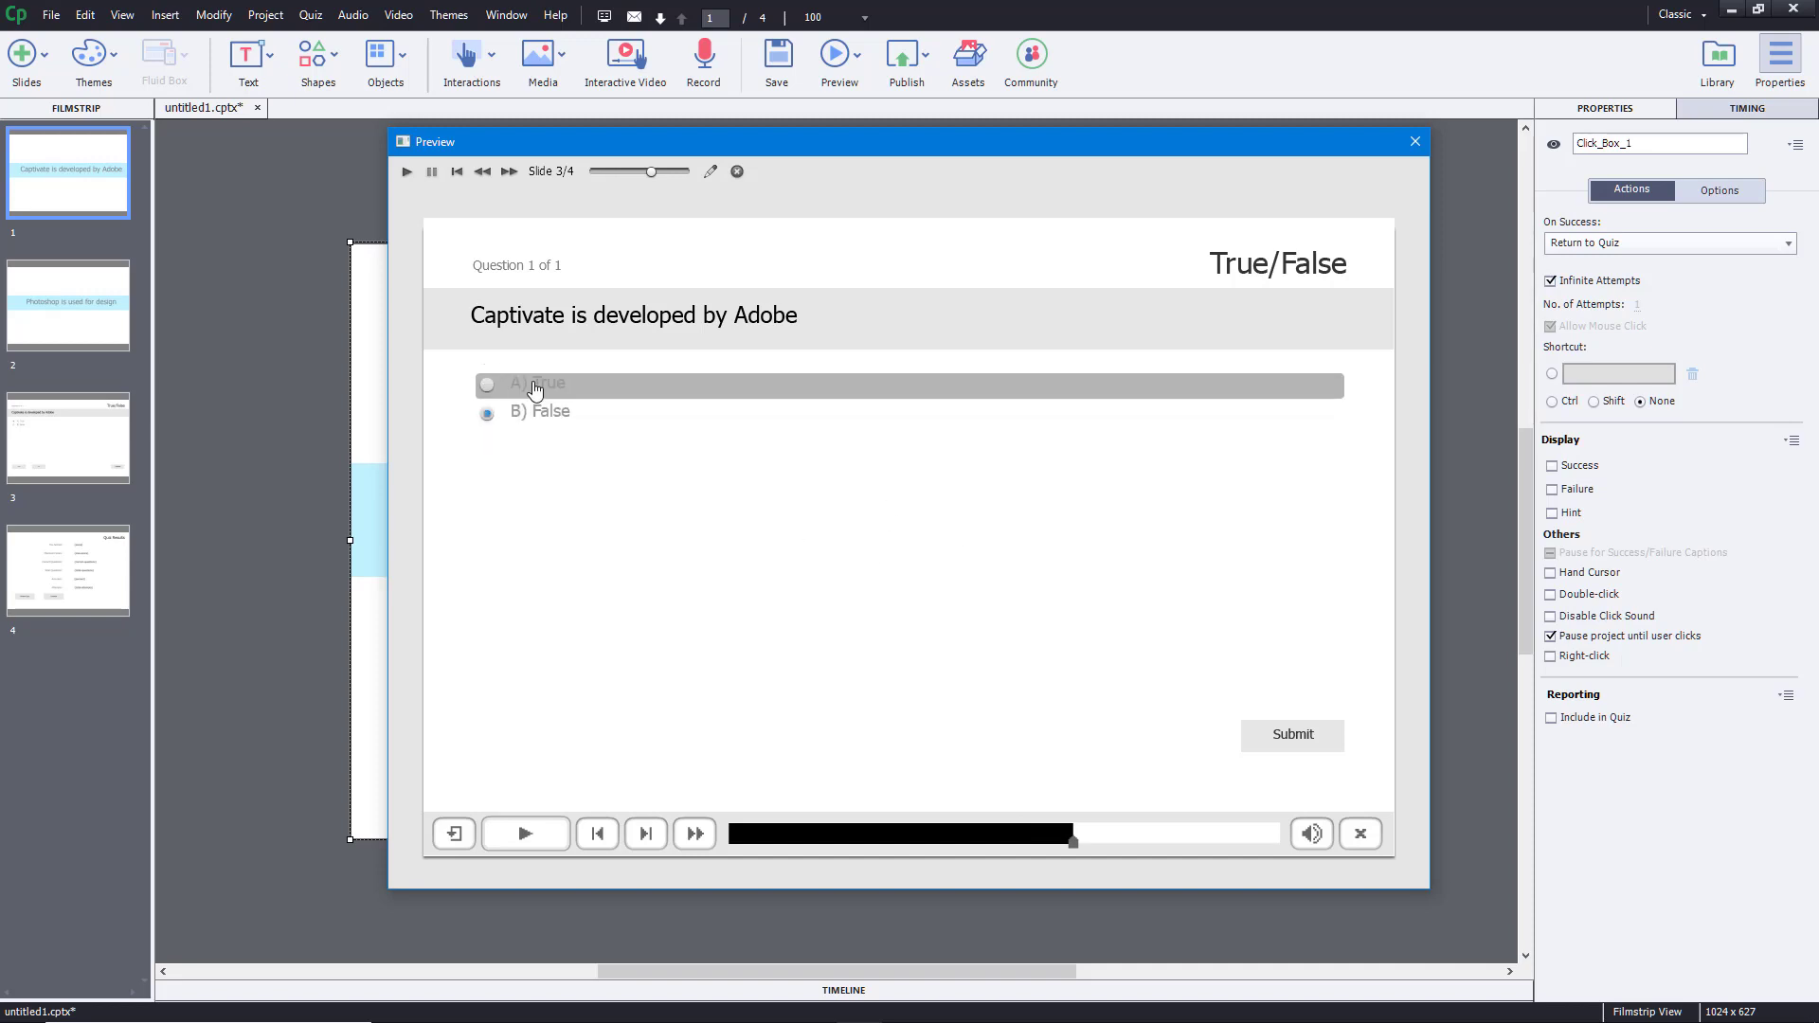
click(536, 388)
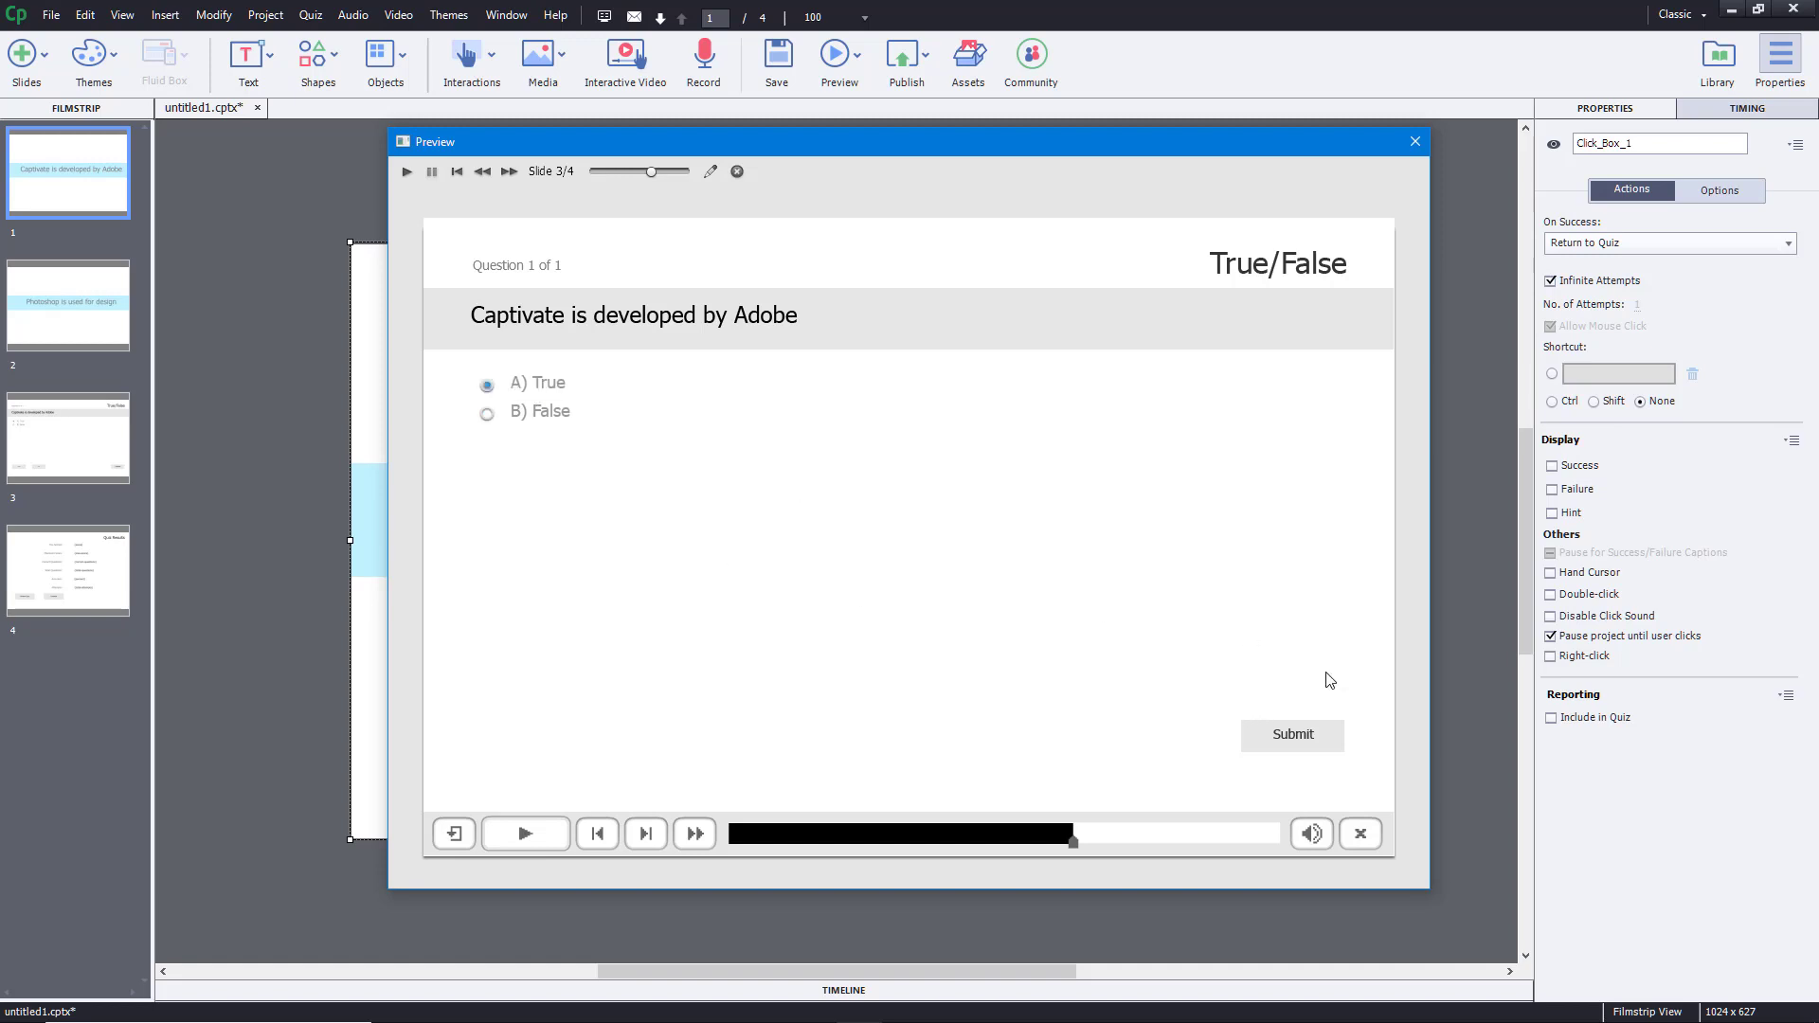
click(1317, 741)
click(1028, 725)
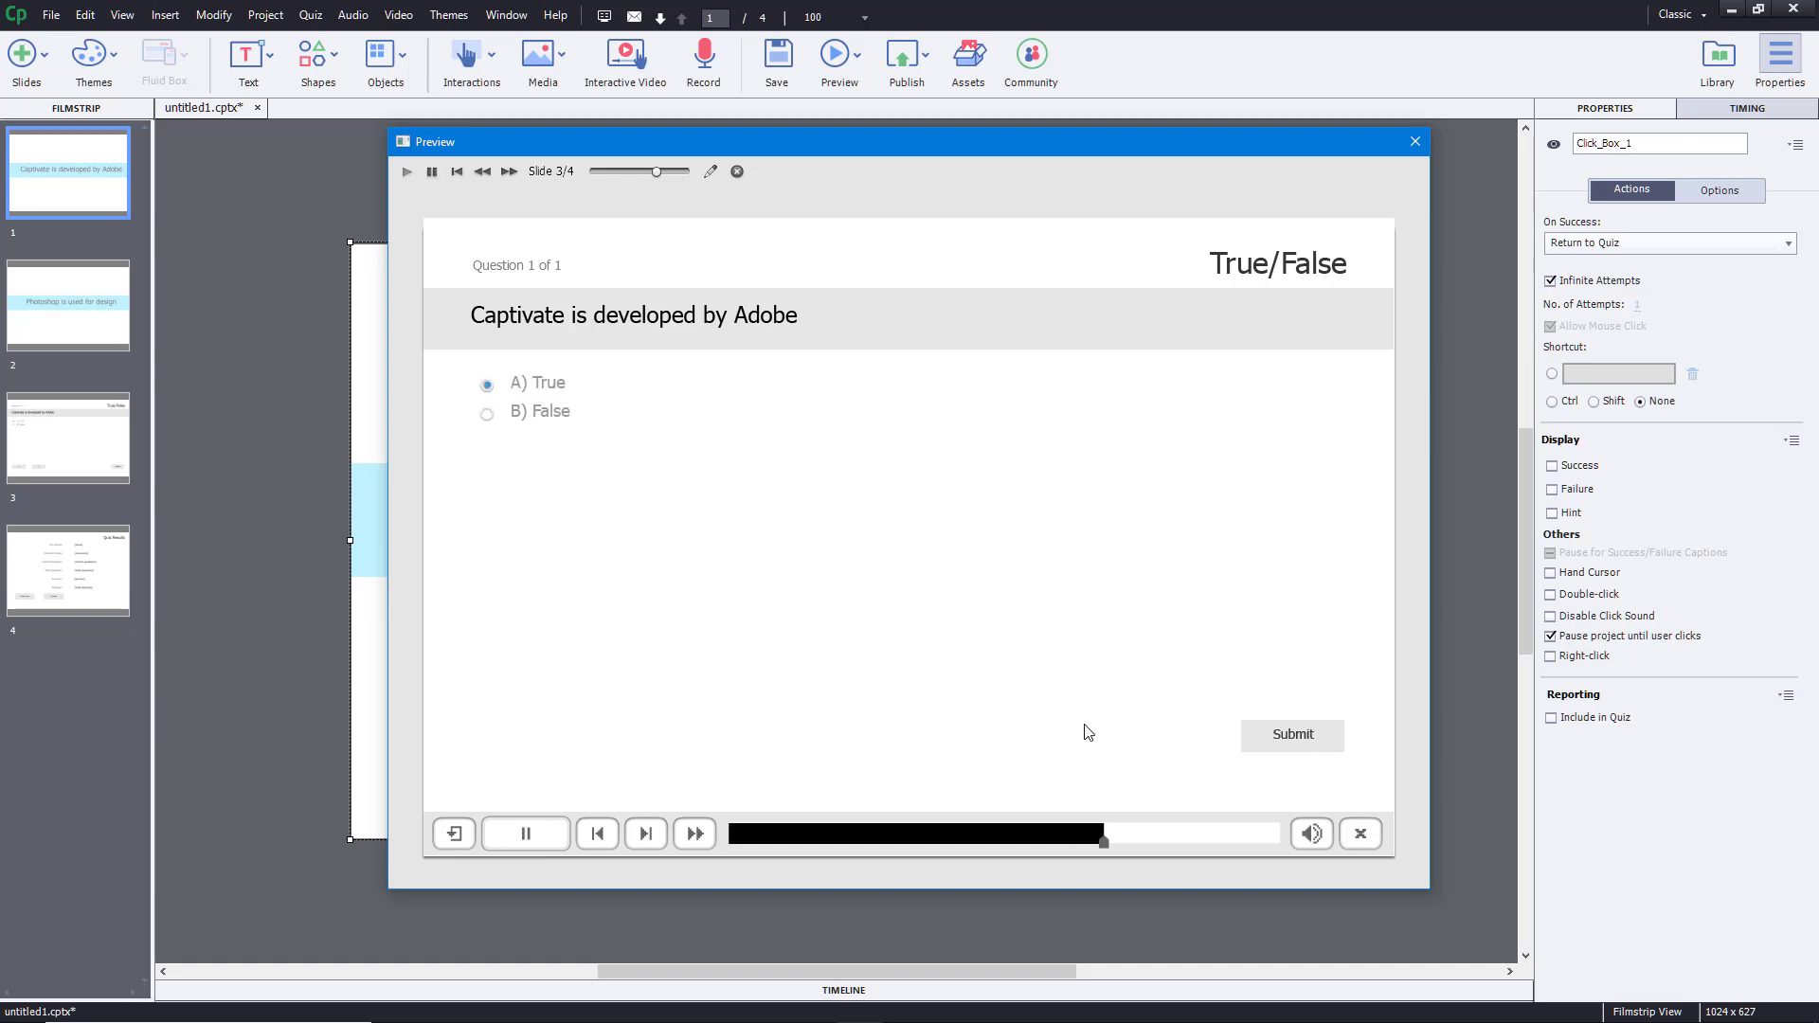